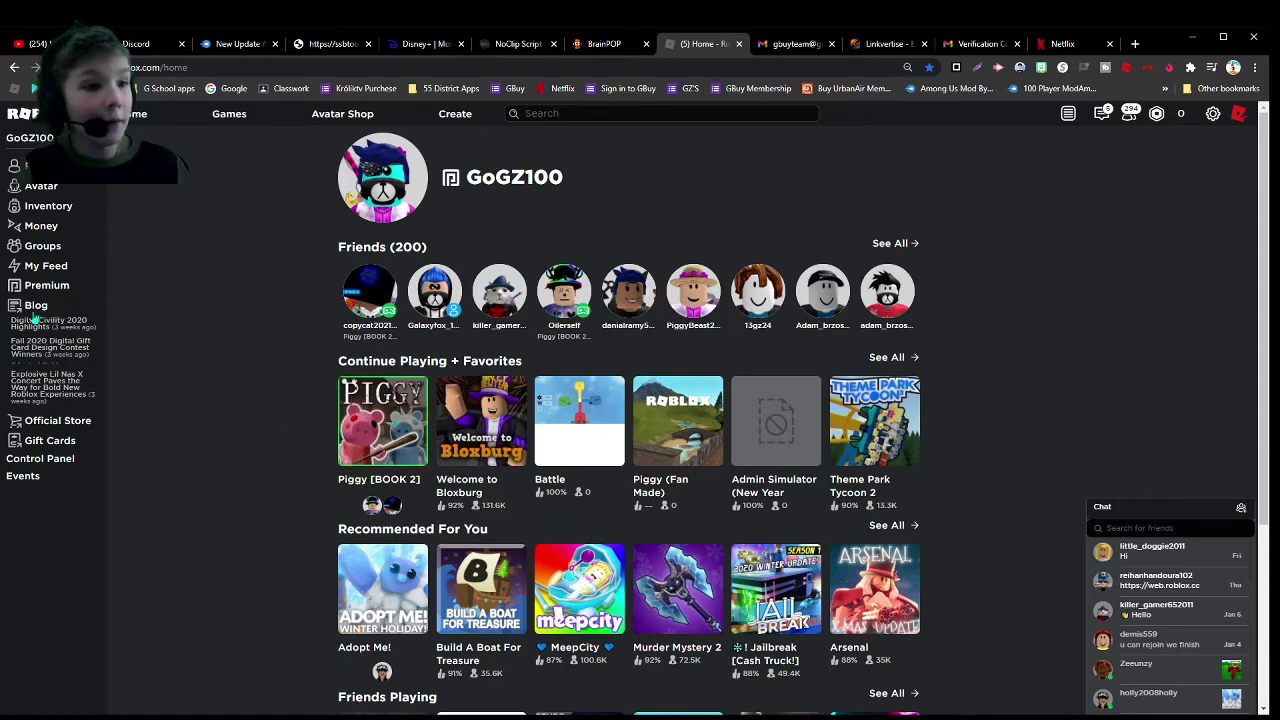
# Start creating a new game and look over the available game templates
pyautogui.click(456, 118)
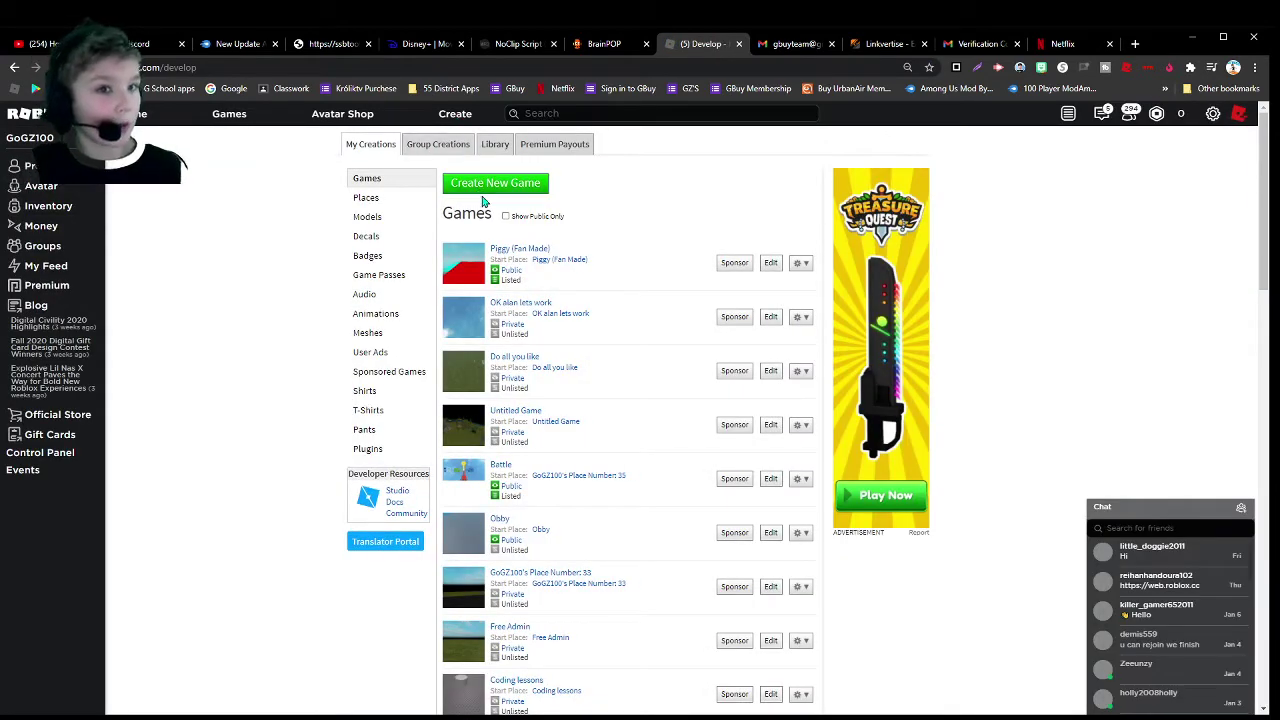
pyautogui.click(485, 186)
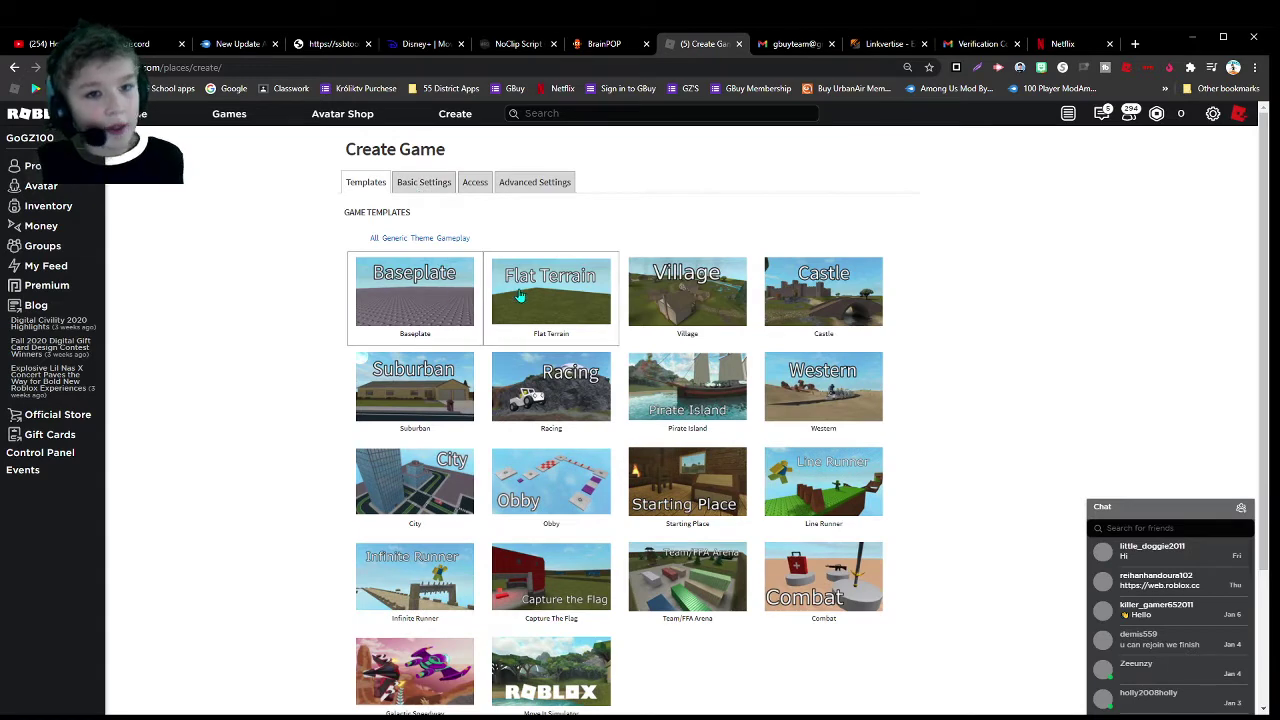
pyautogui.scroll(-3, 533, 263)
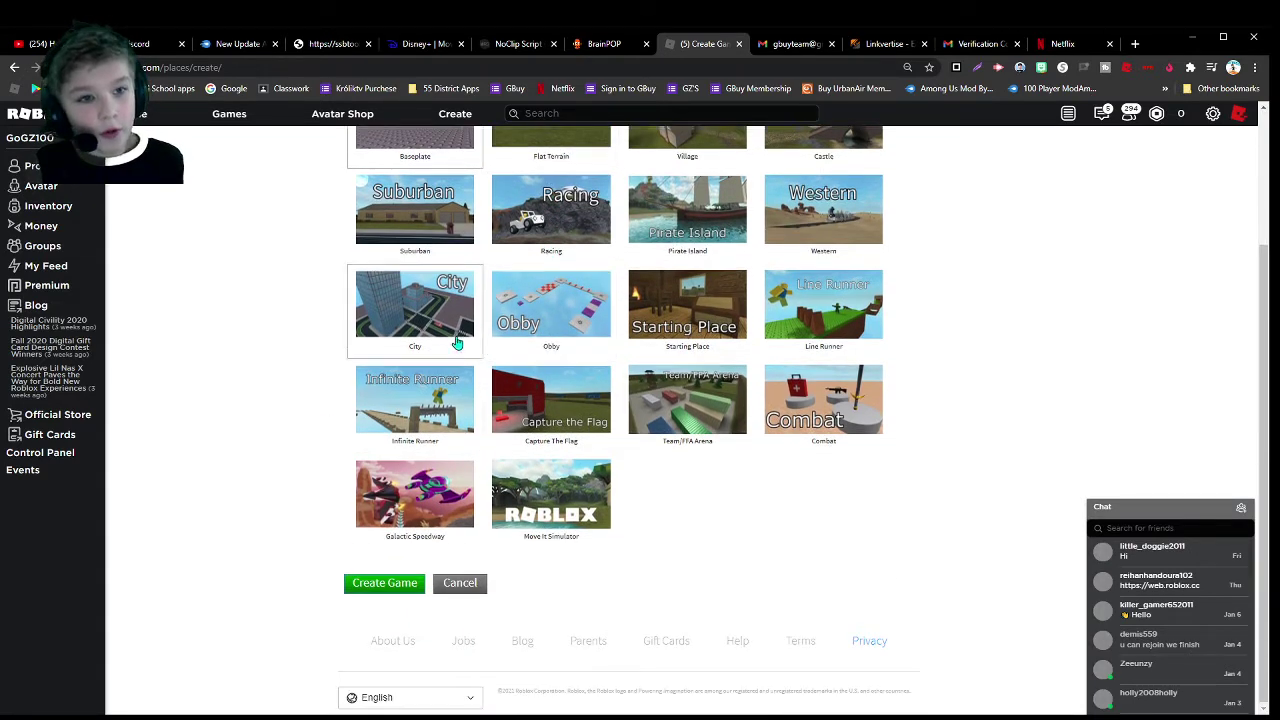
pyautogui.scroll(3, 455, 343)
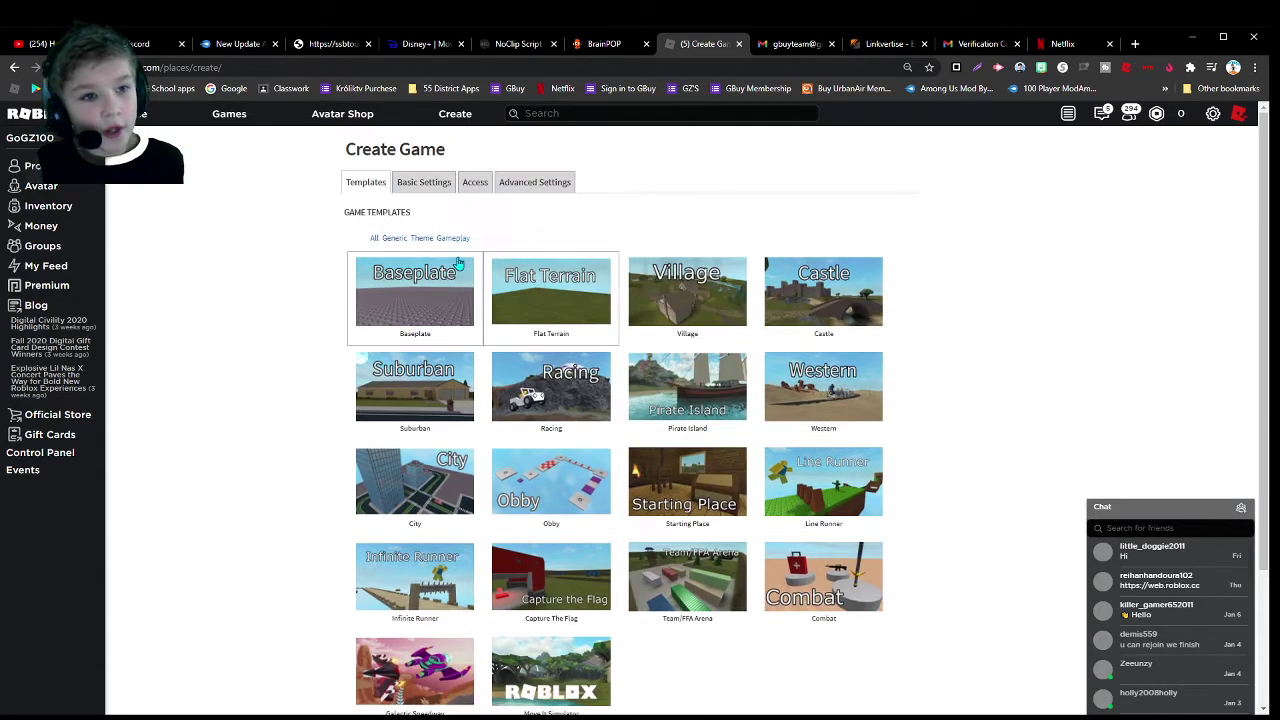
# Name the new game YT Tutorials in its basic settings
pyautogui.click(428, 181)
pyautogui.moveTo(471, 266); pyautogui.dragTo(163, 266)
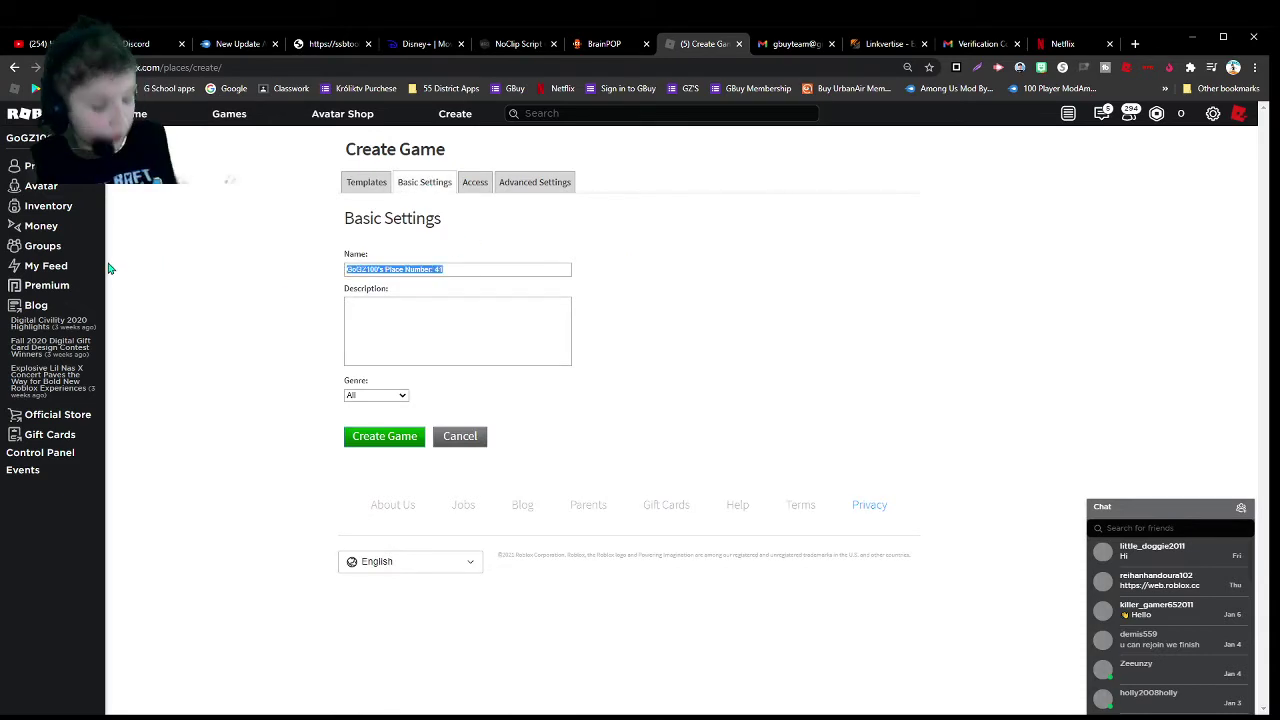
pyautogui.press('BackSpace')
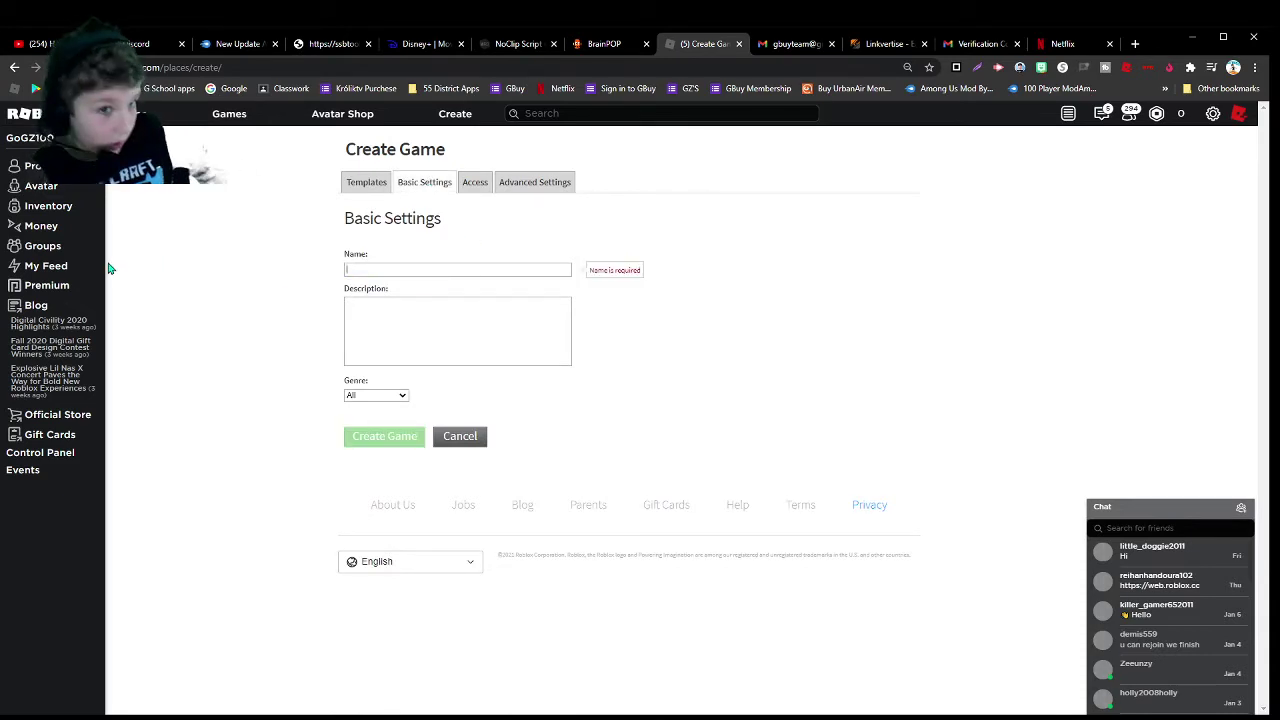
pyautogui.write('YT ')
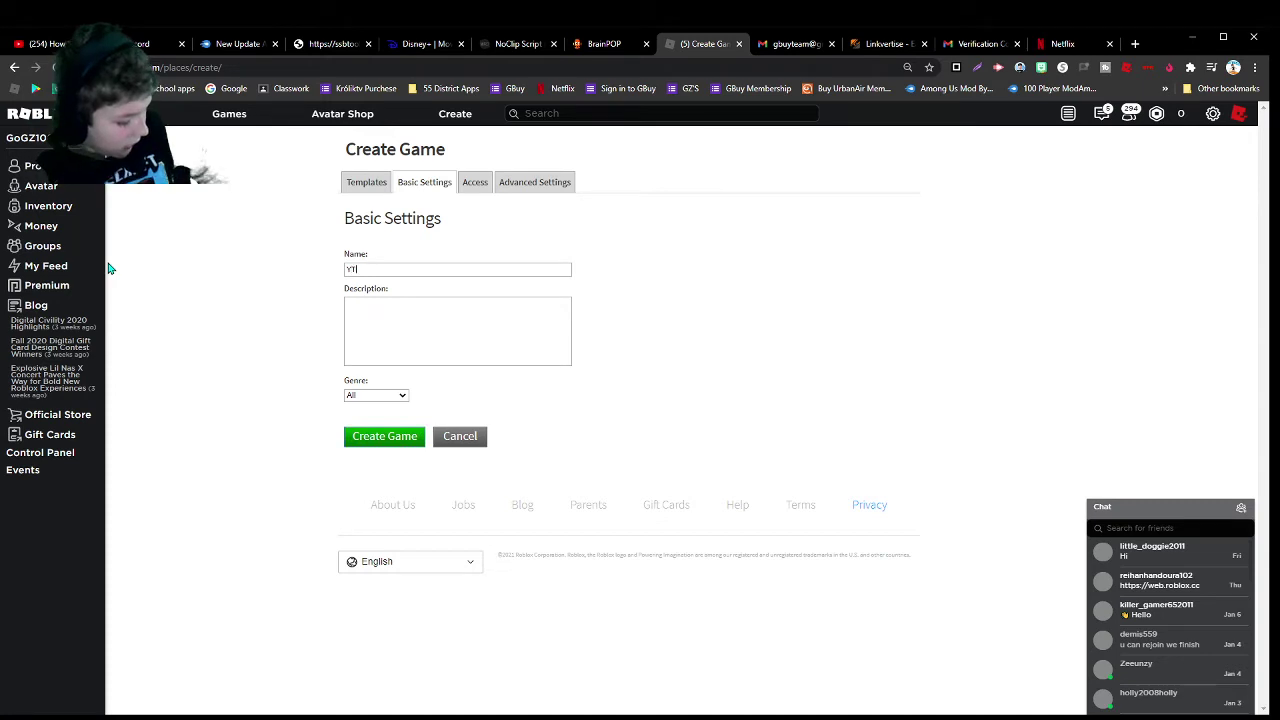
pyautogui.write('Tuto')
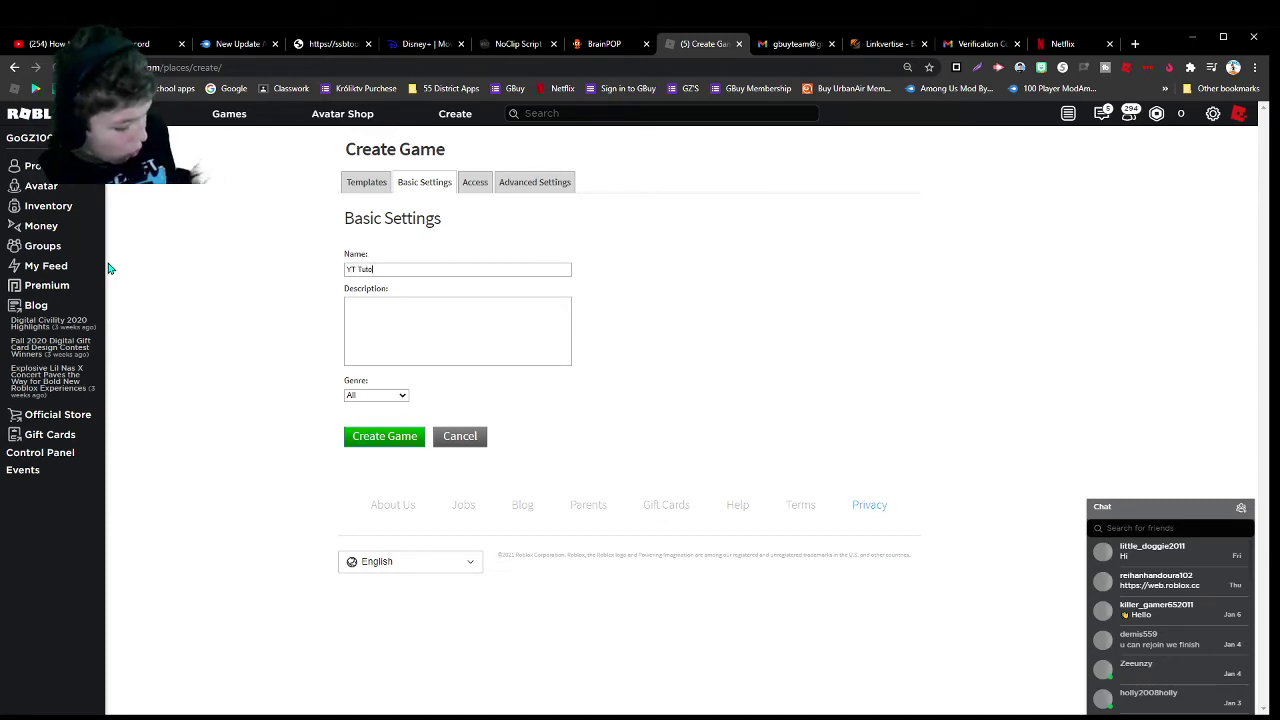
pyautogui.write('rials')
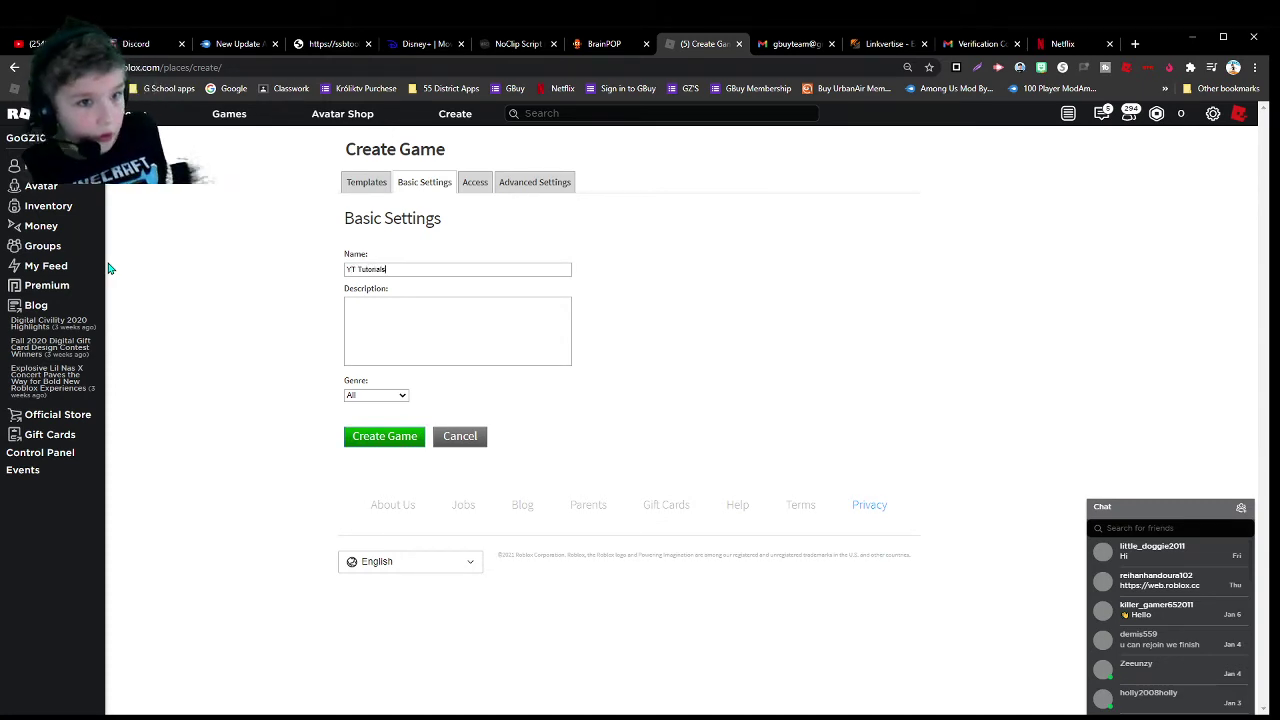
# Make the game's private servers free and review the gear and copying permissions
pyautogui.click(475, 183)
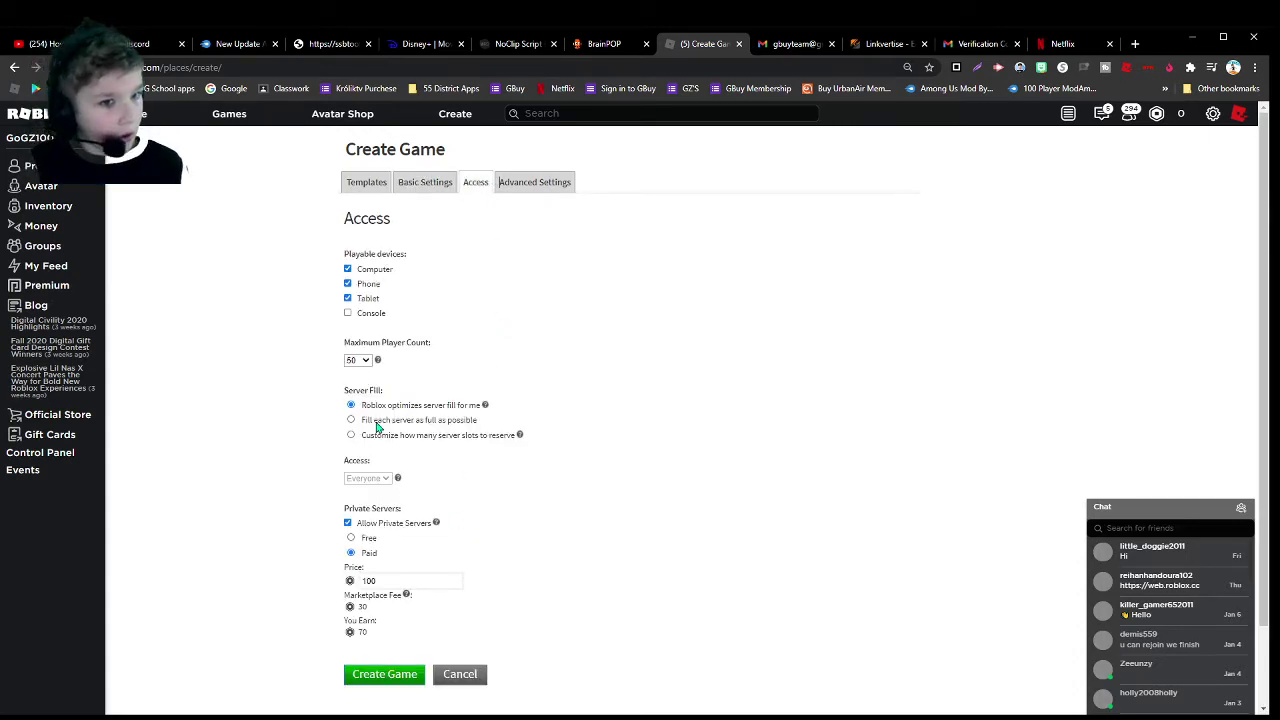
pyautogui.click(358, 539)
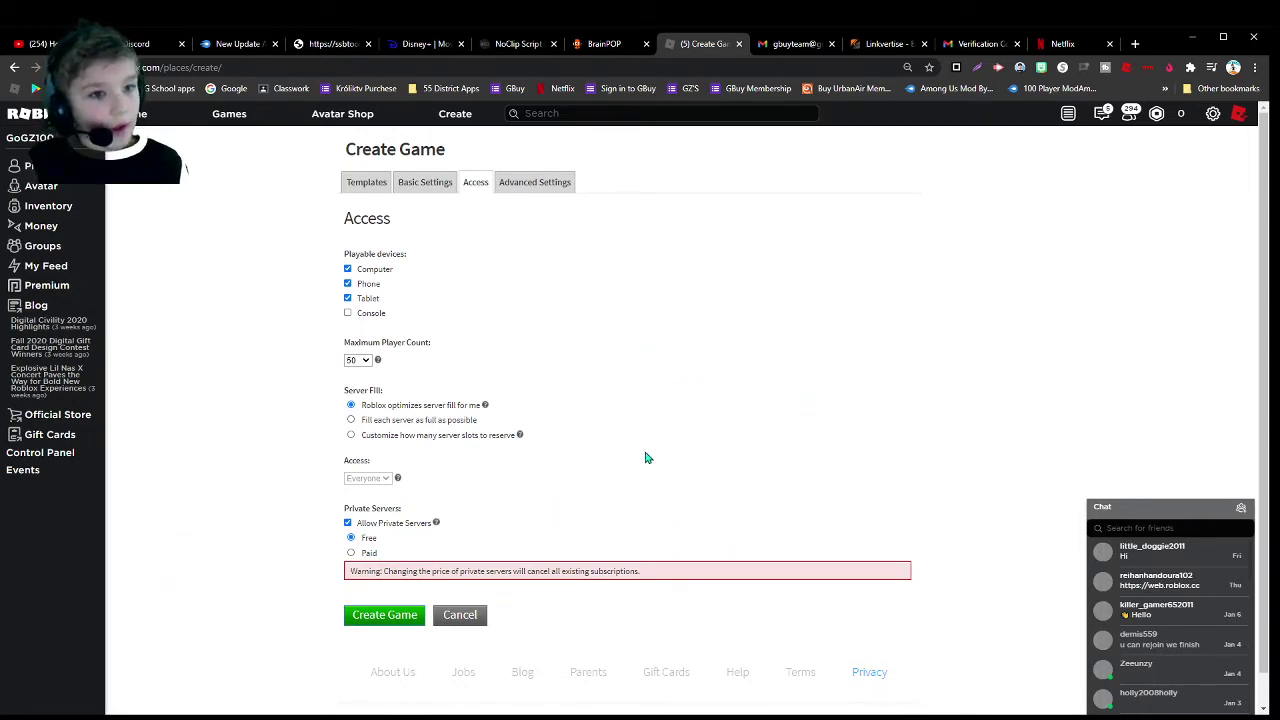
pyautogui.click(530, 182)
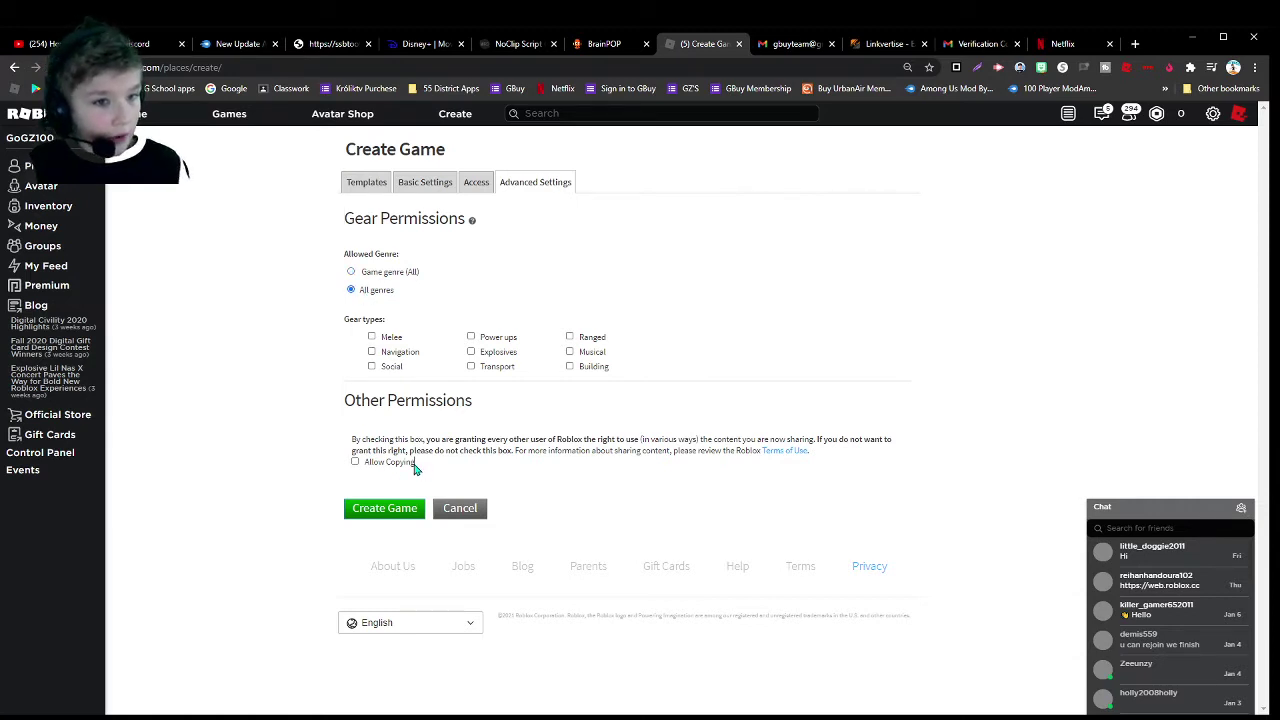
pyautogui.moveTo(416, 462); pyautogui.dragTo(380, 472)
pyautogui.click(338, 470)
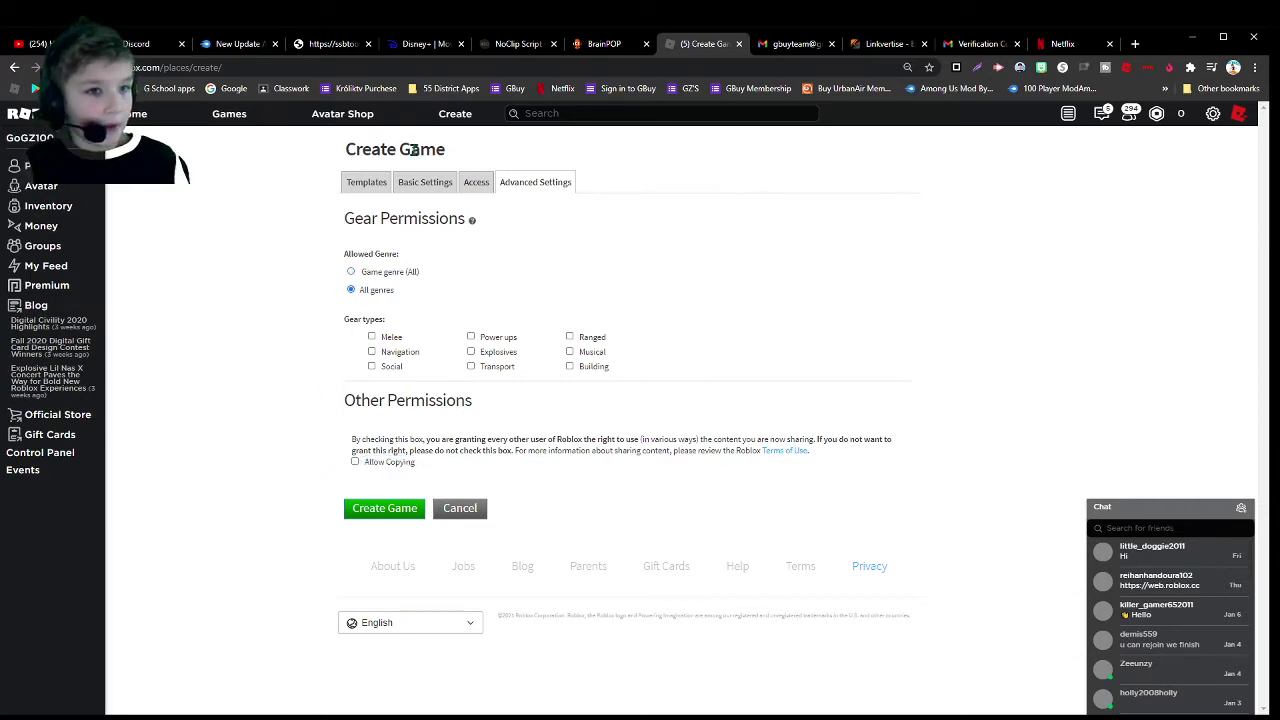
# Create the game from the preselected Baseplate template
pyautogui.click(362, 182)
pyautogui.scroll(-3, 450, 480)
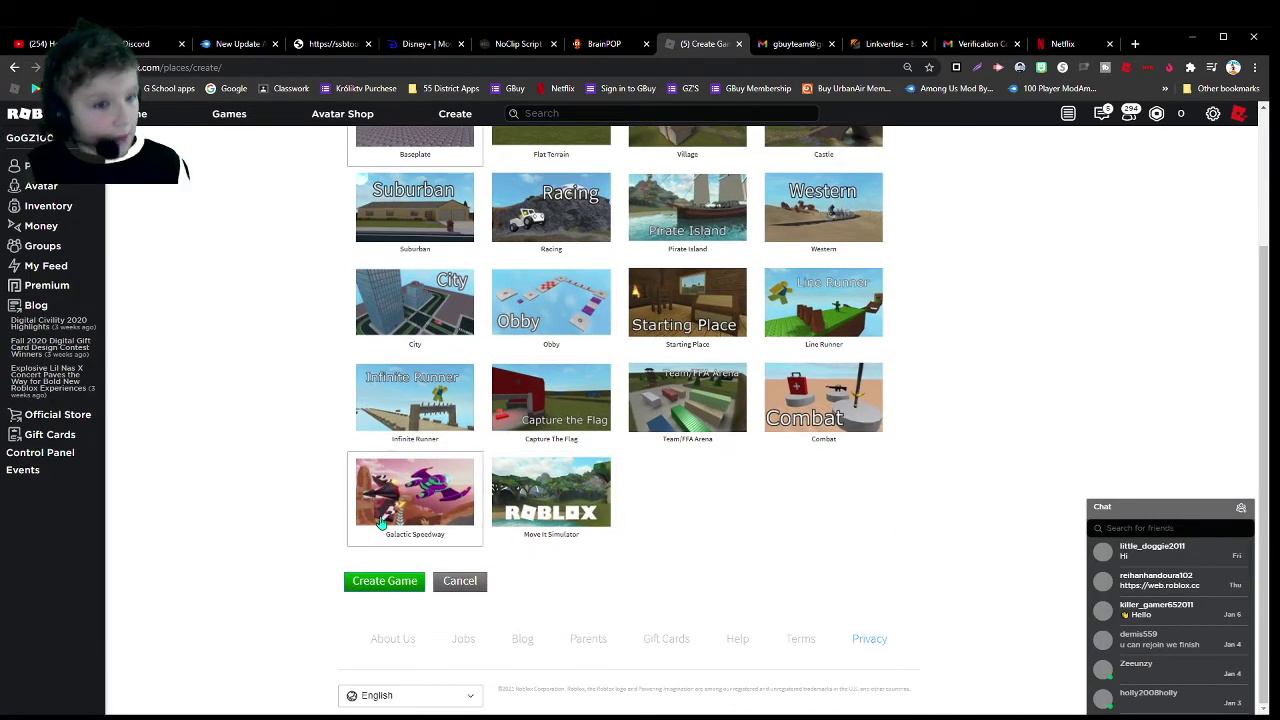
pyautogui.click(380, 581)
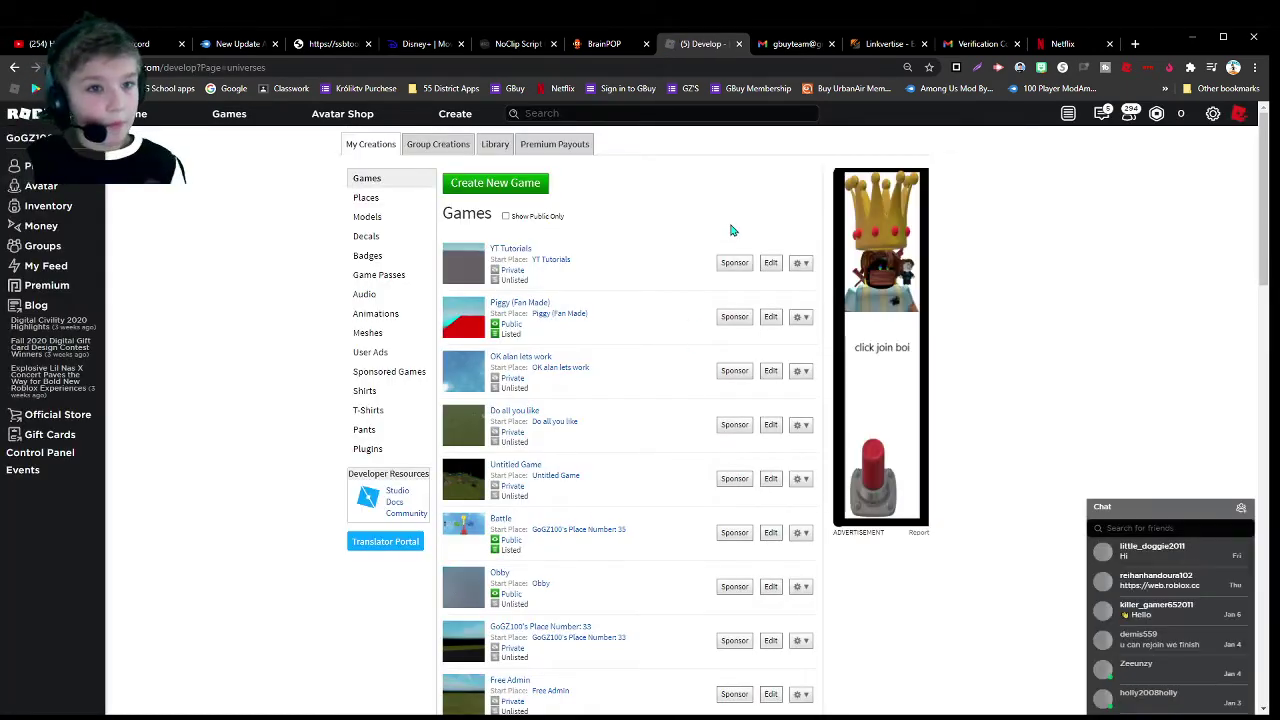
# Open the YT Tutorials game for editing in Roblox Studio and add a ScreenGui under StarterGui
pyautogui.click(770, 263)
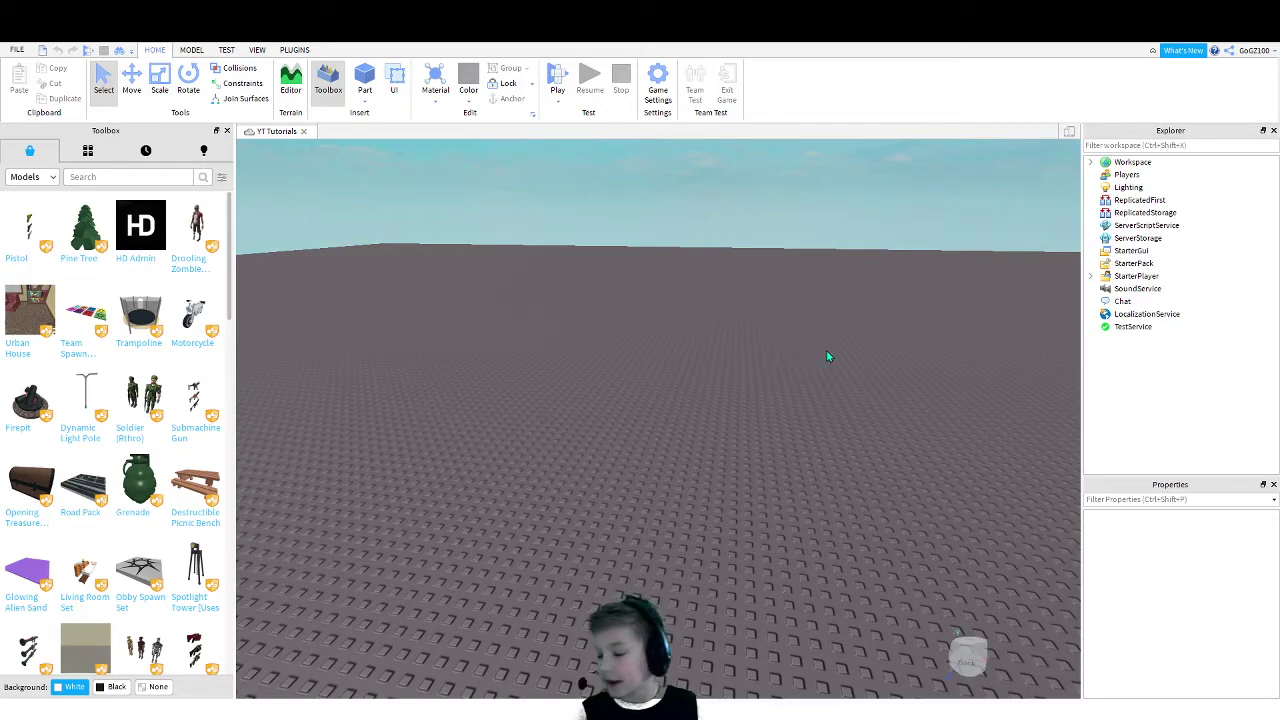
pyautogui.moveTo(826, 356); pyautogui.dragTo(827, 356, button='right')
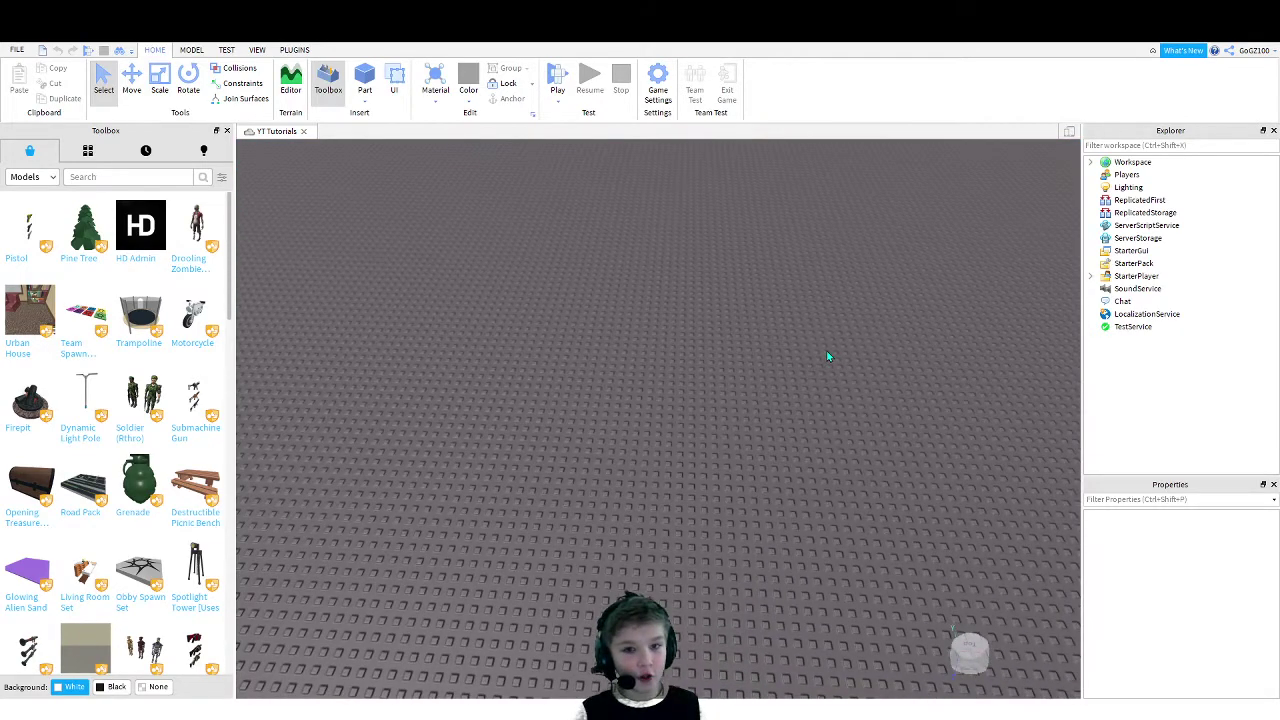
pyautogui.click(1160, 255)
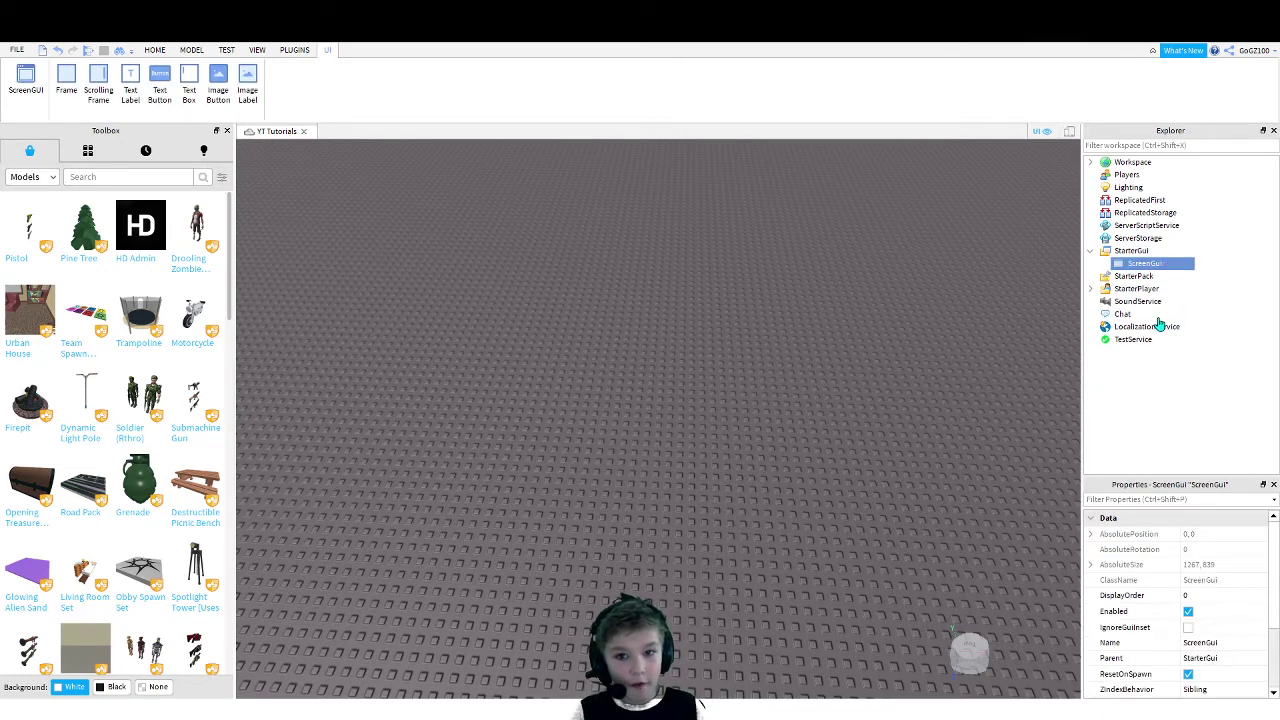
pyautogui.moveTo(291, 173); pyautogui.dragTo(350, 170)
pyautogui.moveTo(1131, 277)
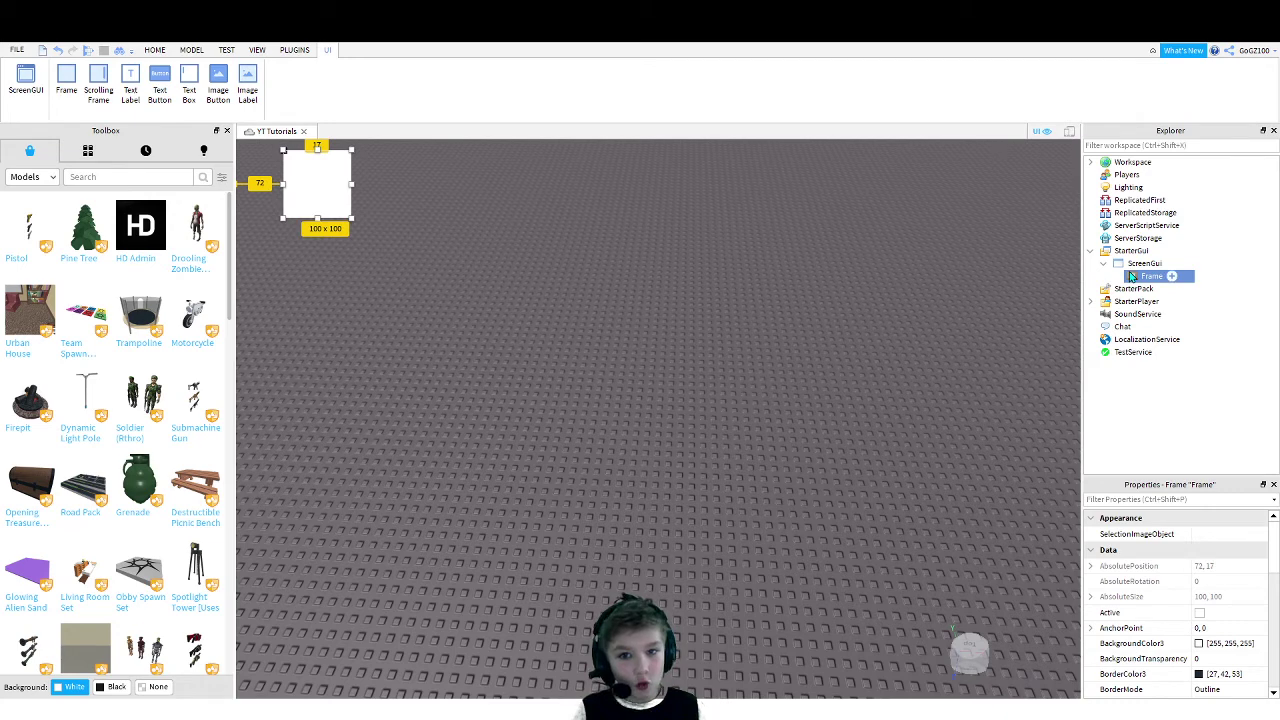
pyautogui.press('Delete')
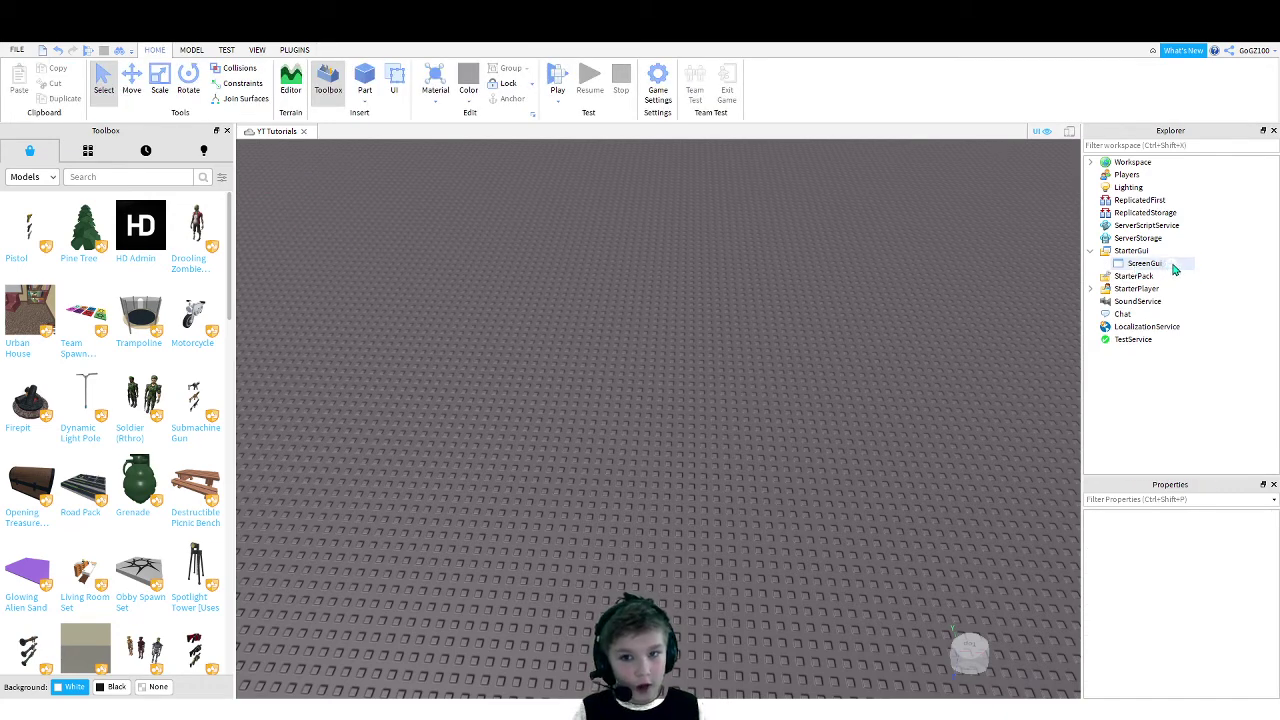
# Add a ScrollingFrame of about 1066 x 787 to the ScreenGui, offset about 100 horizontally and 26 vertically
pyautogui.click(1173, 264)
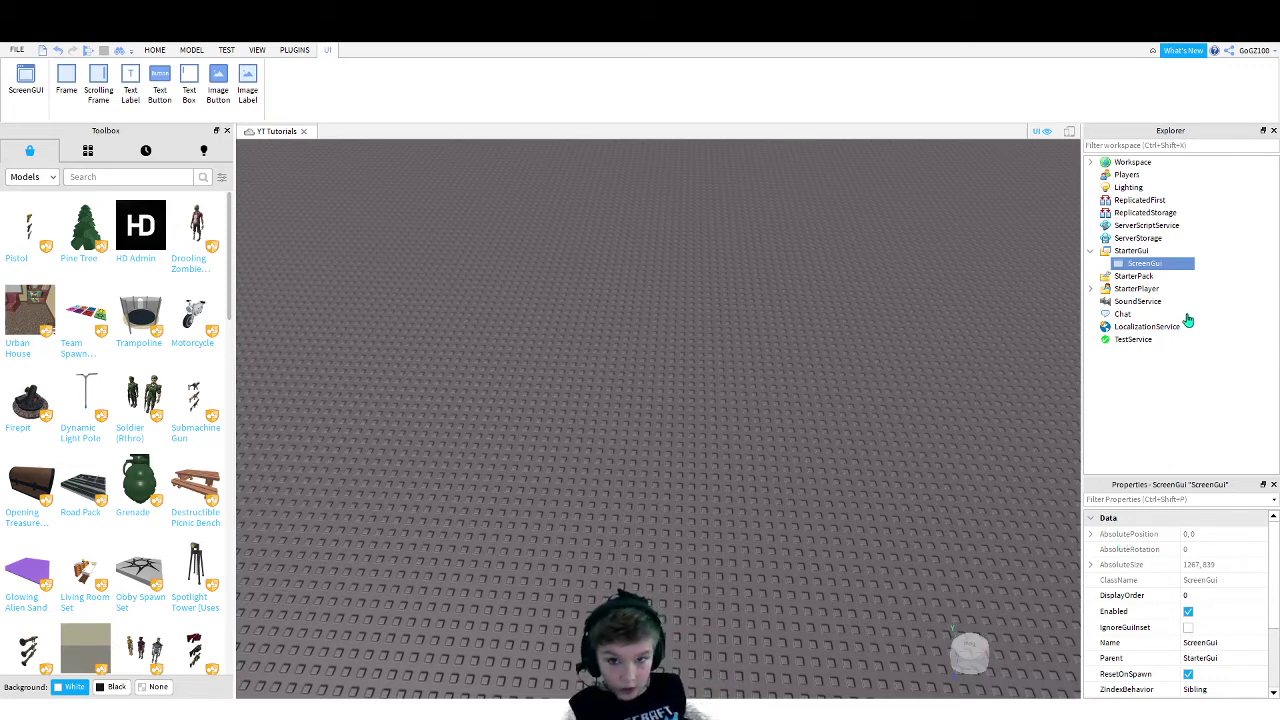
pyautogui.click(98, 85)
pyautogui.moveTo(281, 172); pyautogui.dragTo(1003, 677)
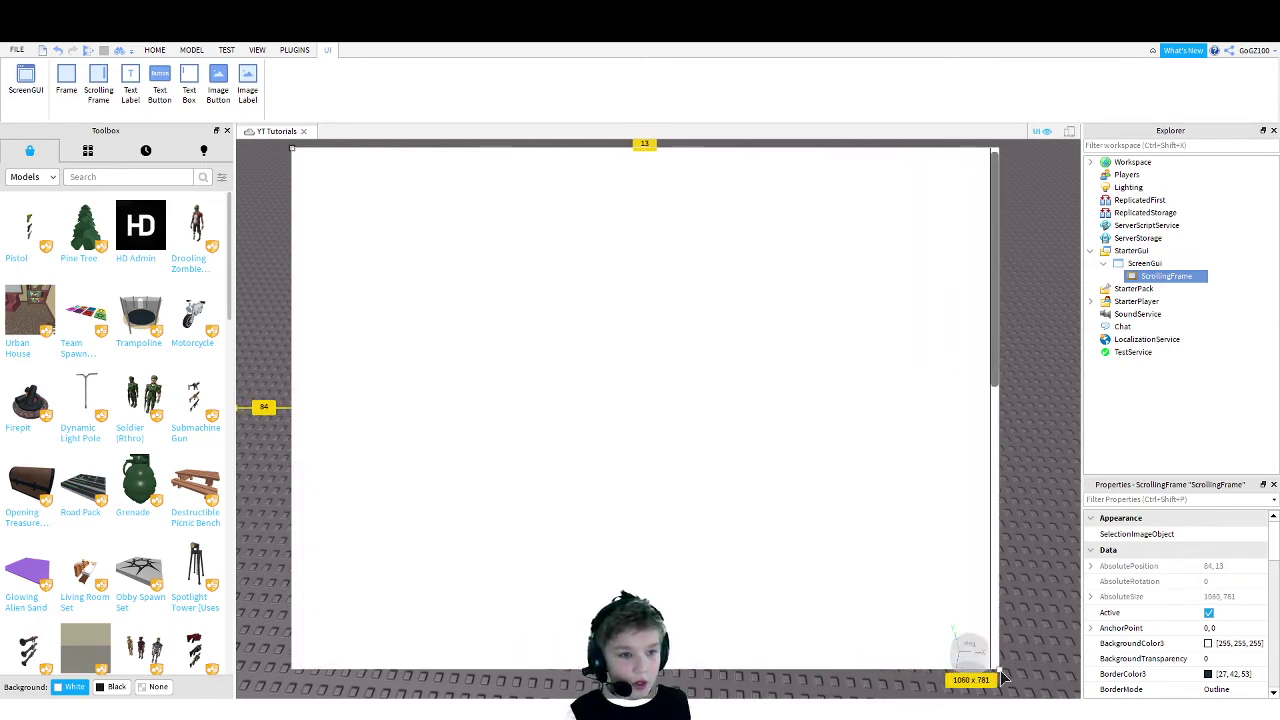
pyautogui.moveTo(698, 419); pyautogui.dragTo(716, 430)
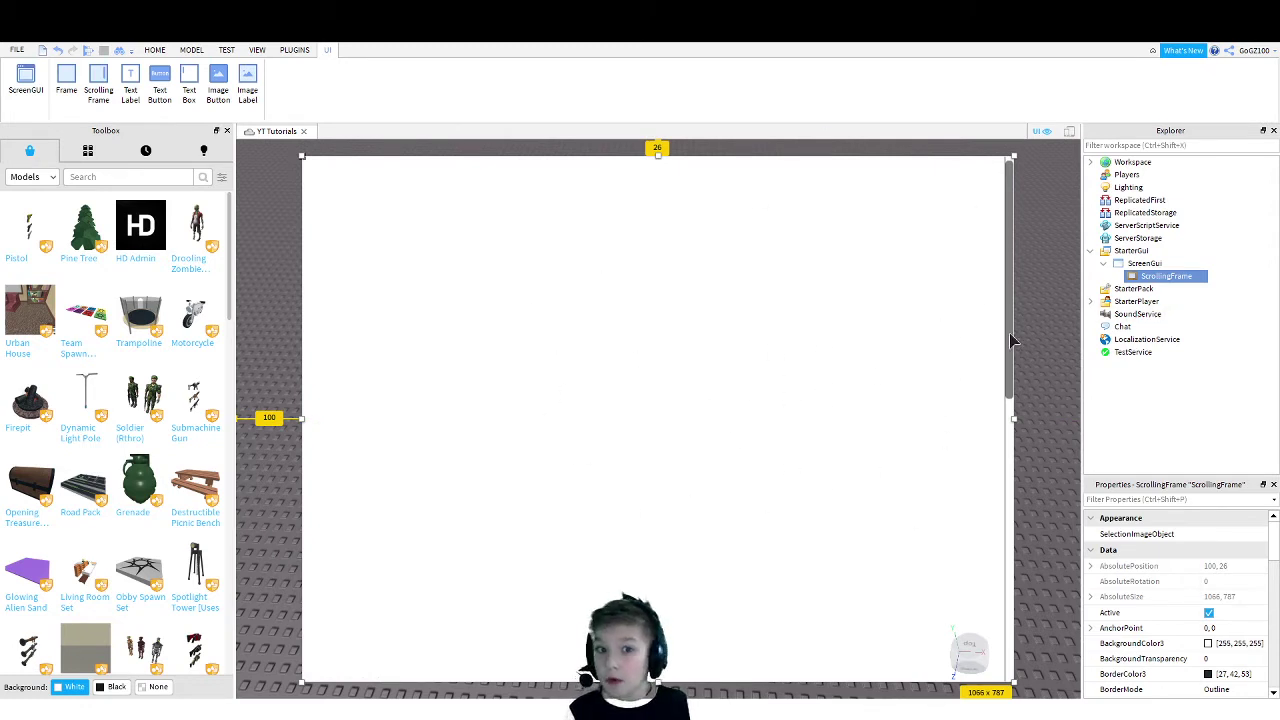
pyautogui.scroll(-5, 924, 386)
pyautogui.scroll(5, 888, 426)
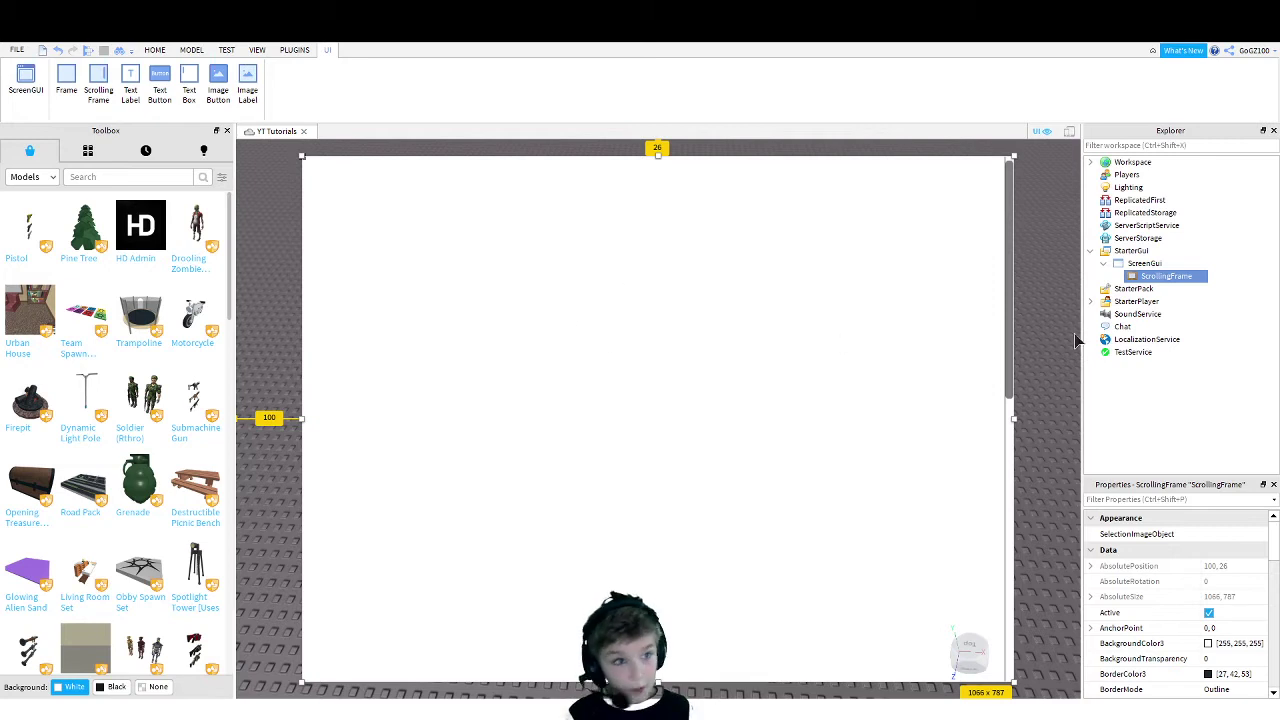
pyautogui.scroll(-4, 846, 423)
pyautogui.scroll(4, 886, 394)
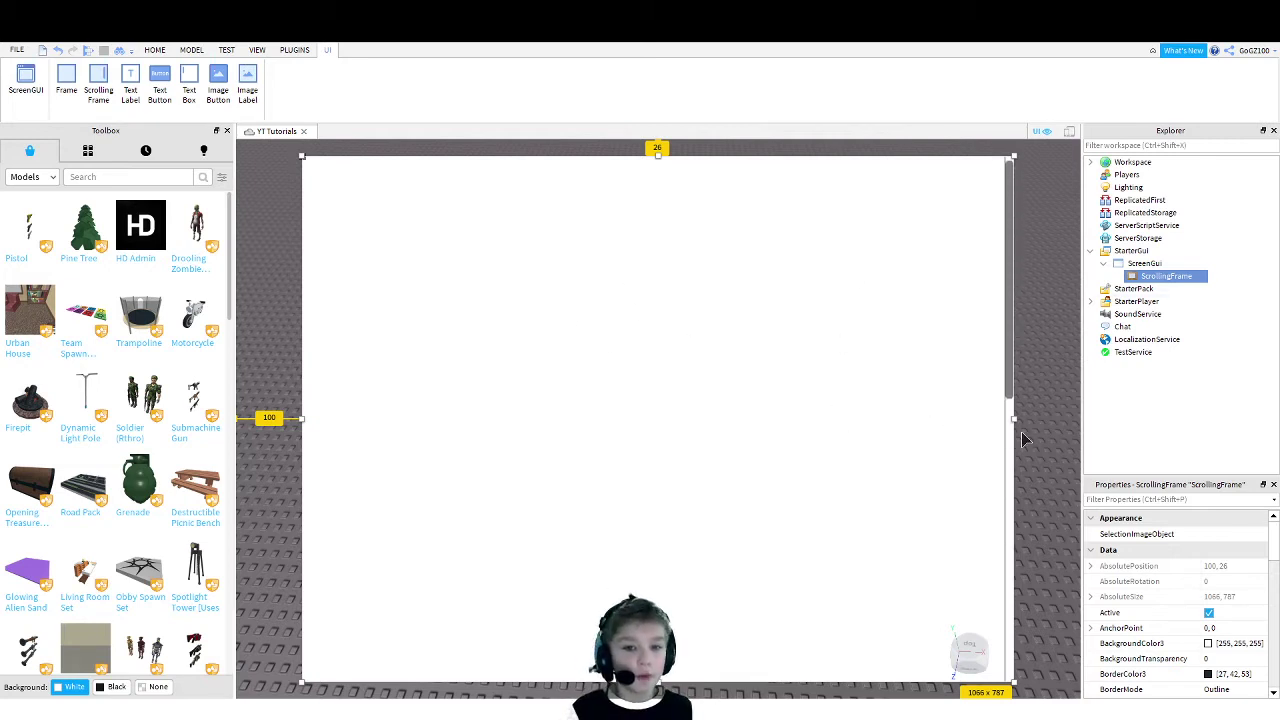
pyautogui.scroll(-5, 1197, 563)
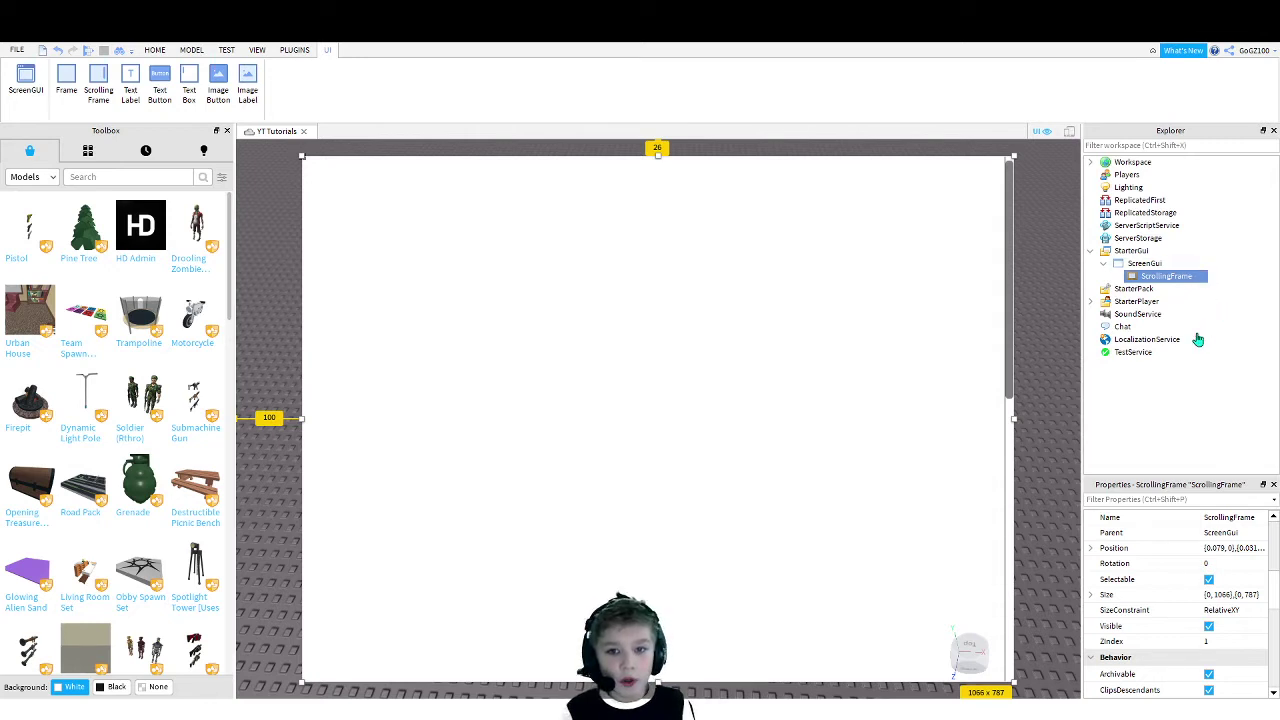
# Add a TextButton of about 97 x 75 in the upper-right corner of the ScrollingFrame
pyautogui.click(159, 85)
pyautogui.moveTo(423, 171); pyautogui.dragTo(1012, 171)
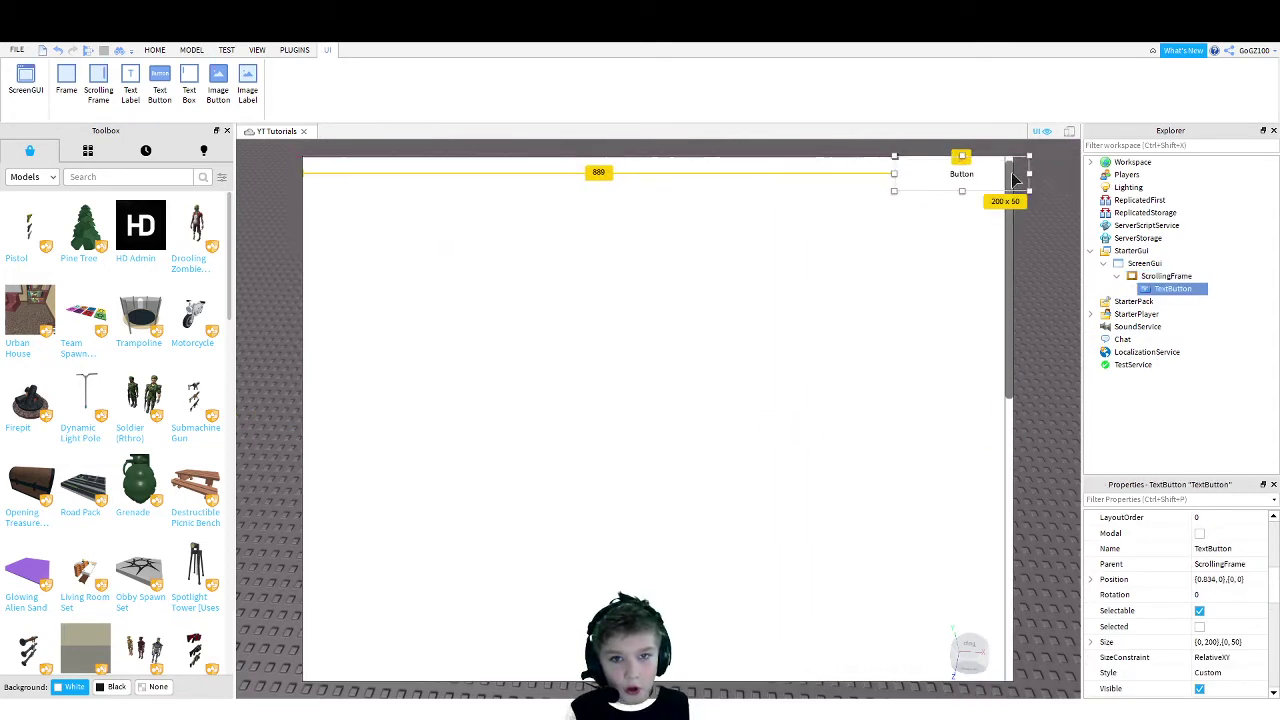
pyautogui.moveTo(896, 194); pyautogui.dragTo(989, 213)
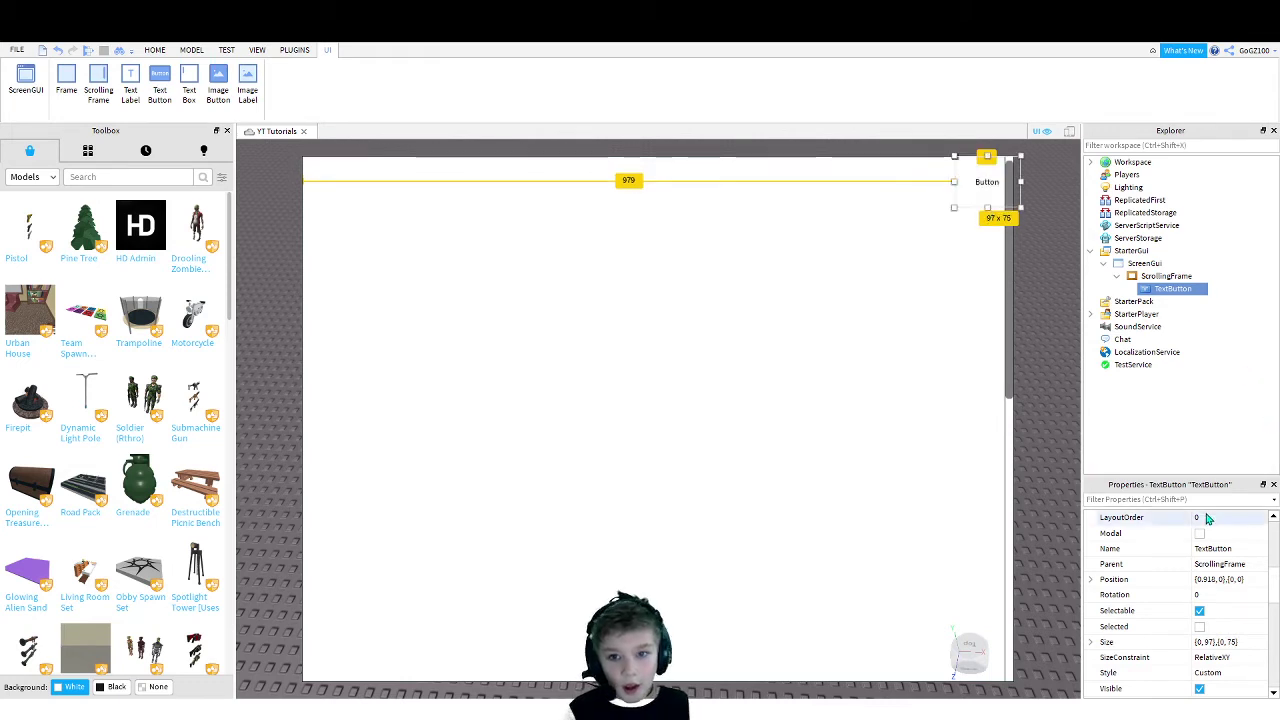
# Rename the TextButton to Close
pyautogui.scroll(-2, 1207, 560)
pyautogui.scroll(4, 1230, 560)
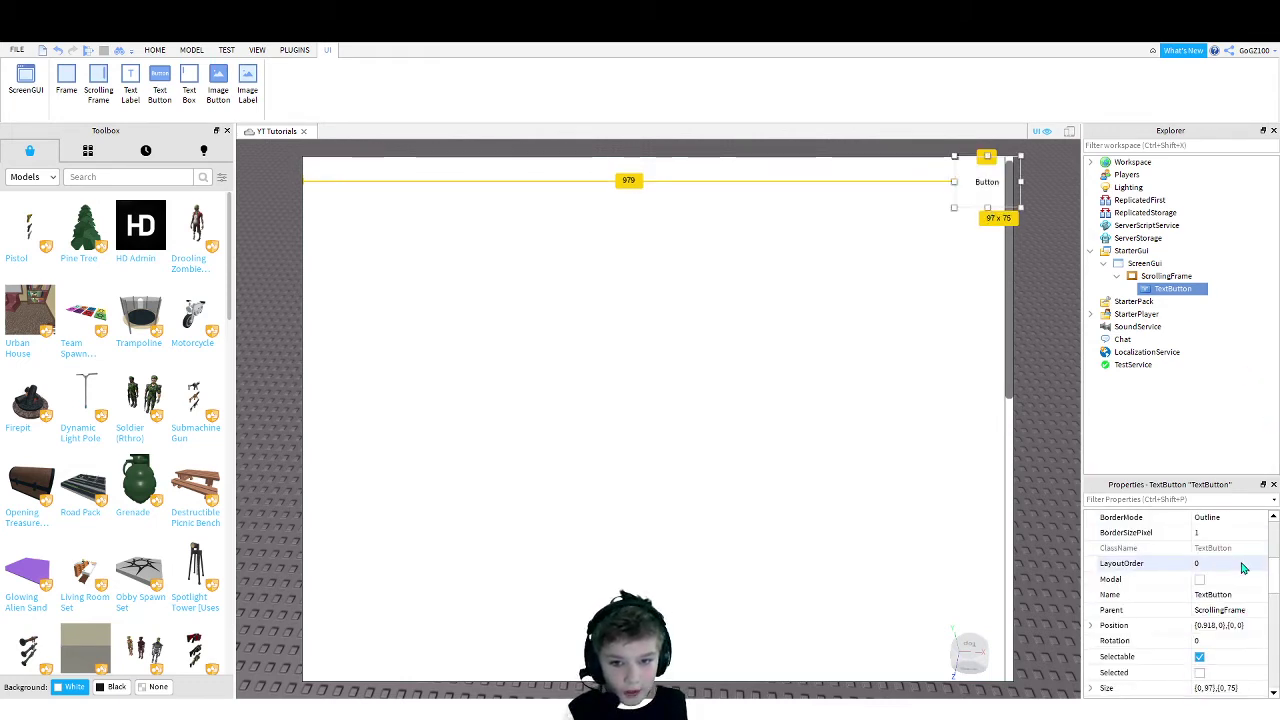
pyautogui.click(1244, 594)
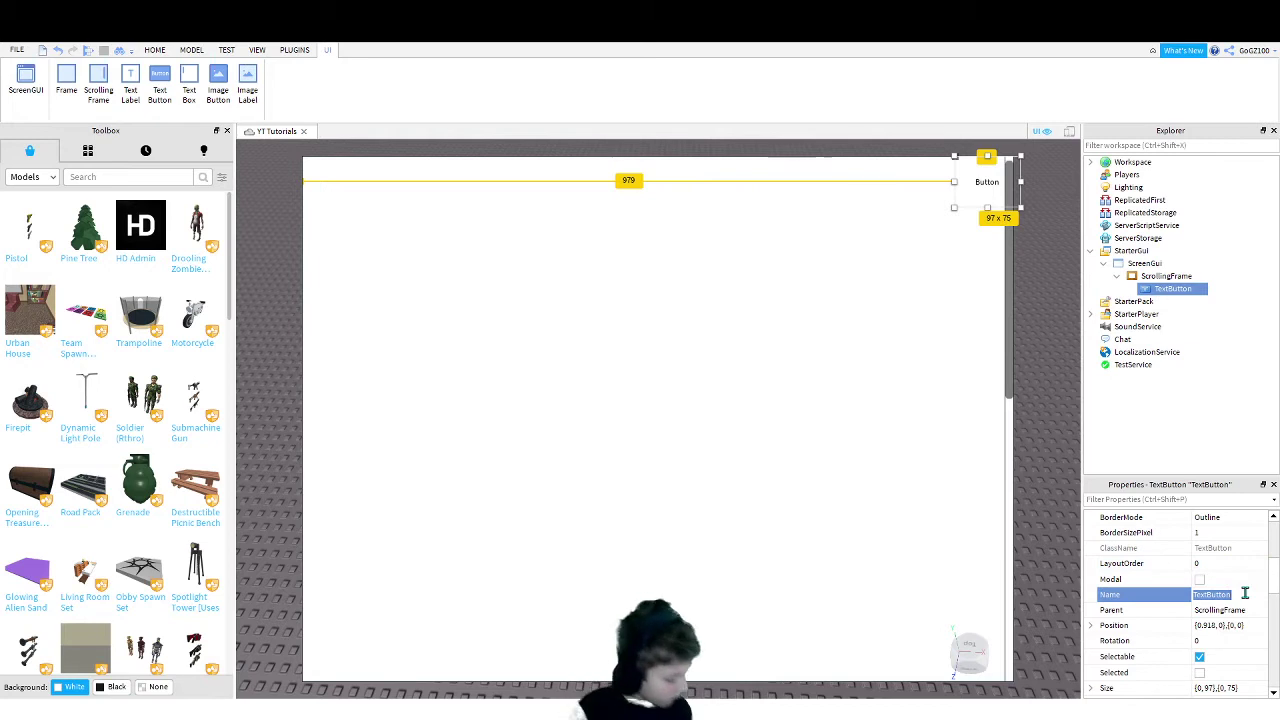
pyautogui.write('Close')
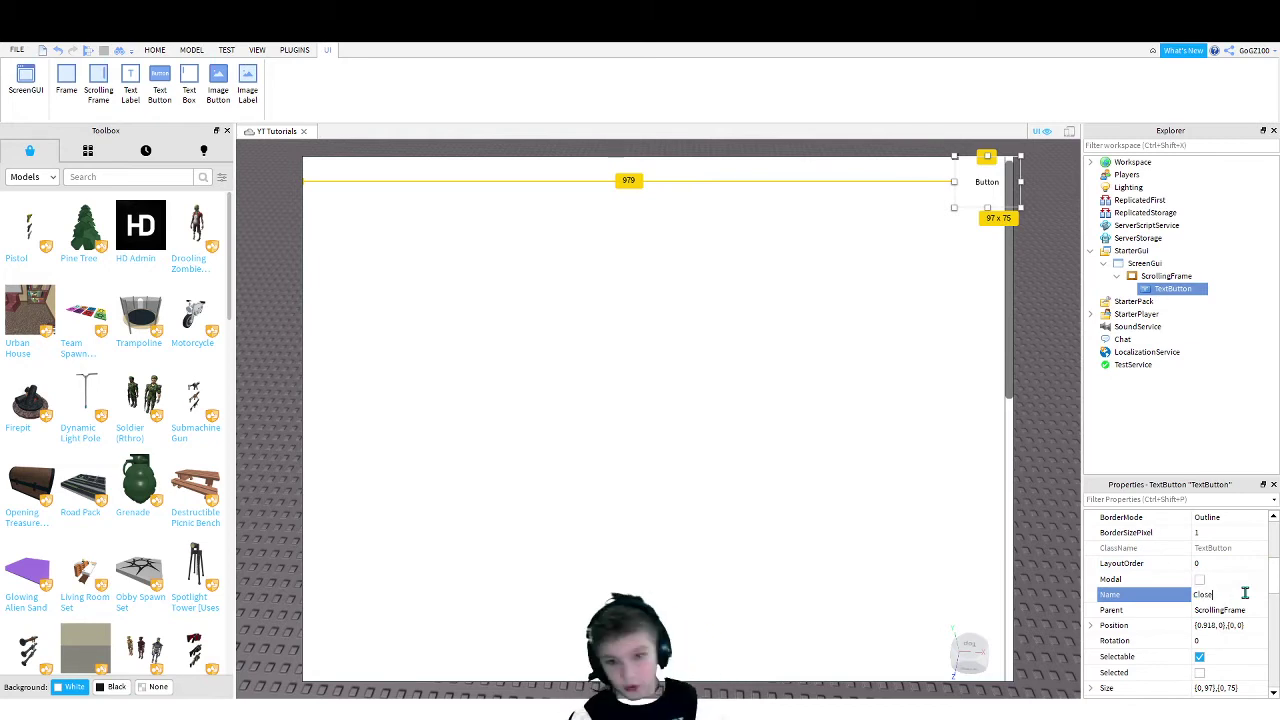
pyautogui.press('Return')
pyautogui.click(1245, 595)
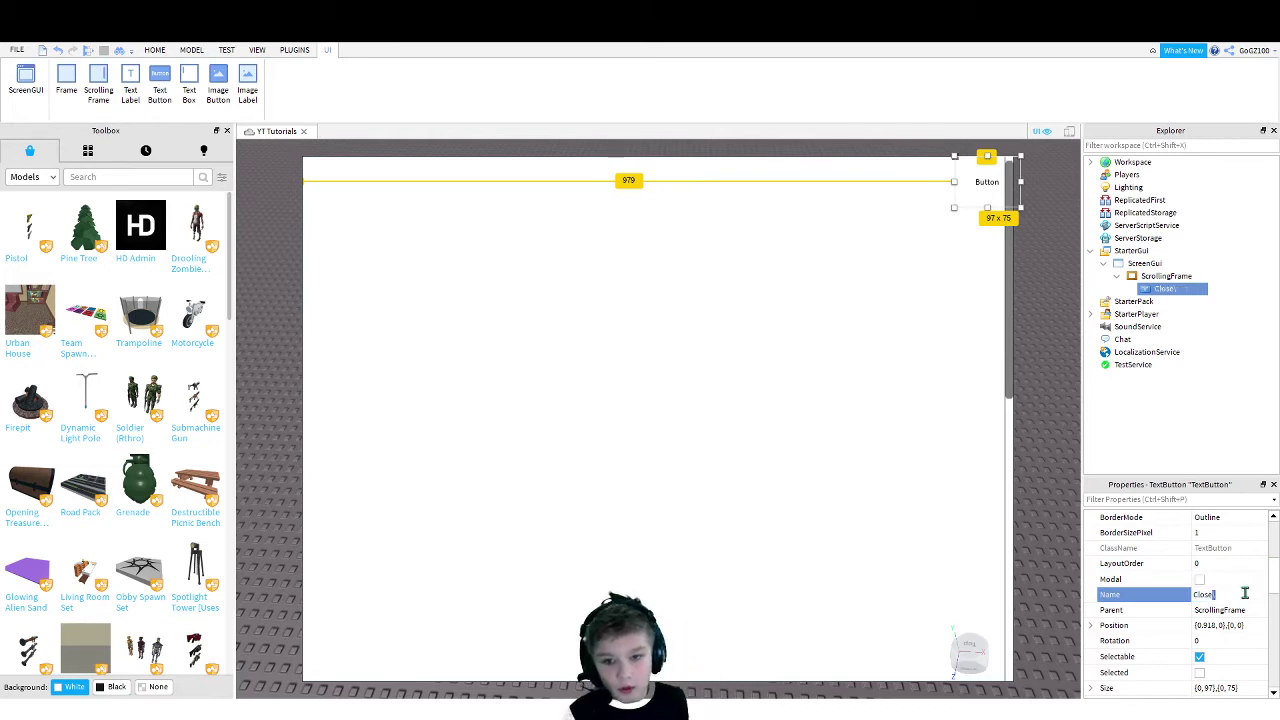
pyautogui.press('Return')
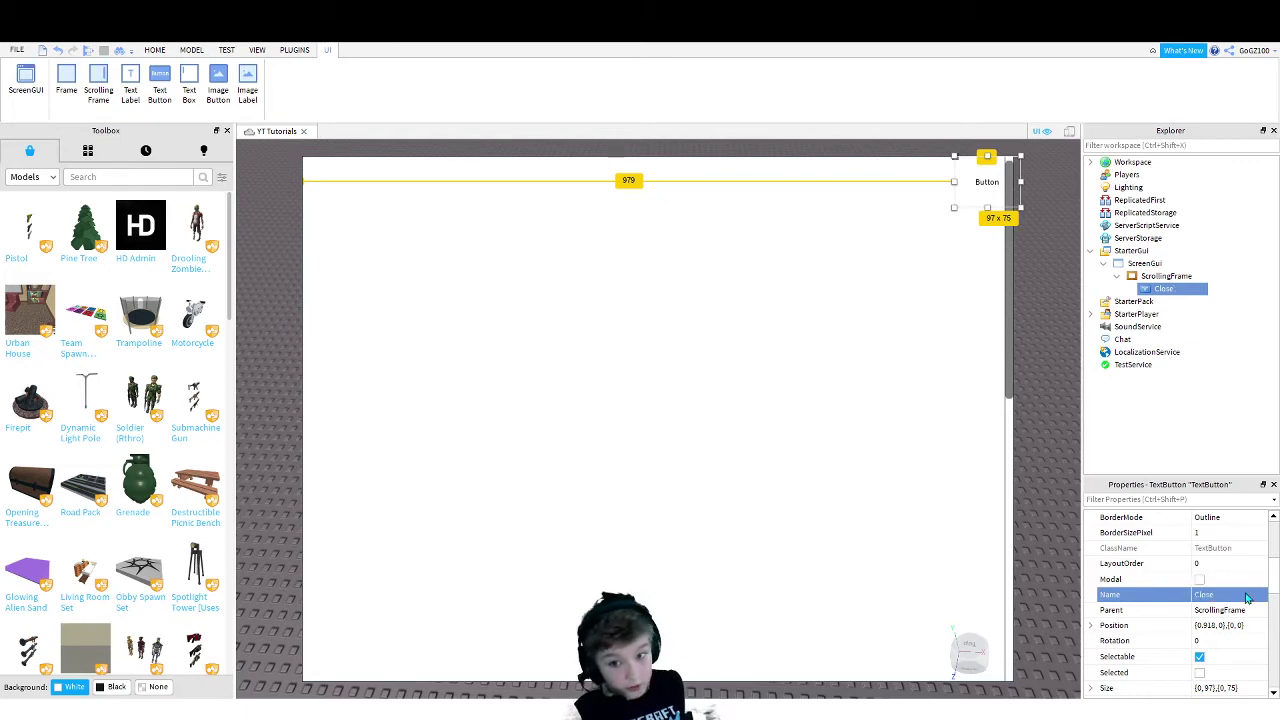
# Set the Close button's text to X and enable TextScaled
pyautogui.scroll(-5, 1224, 617)
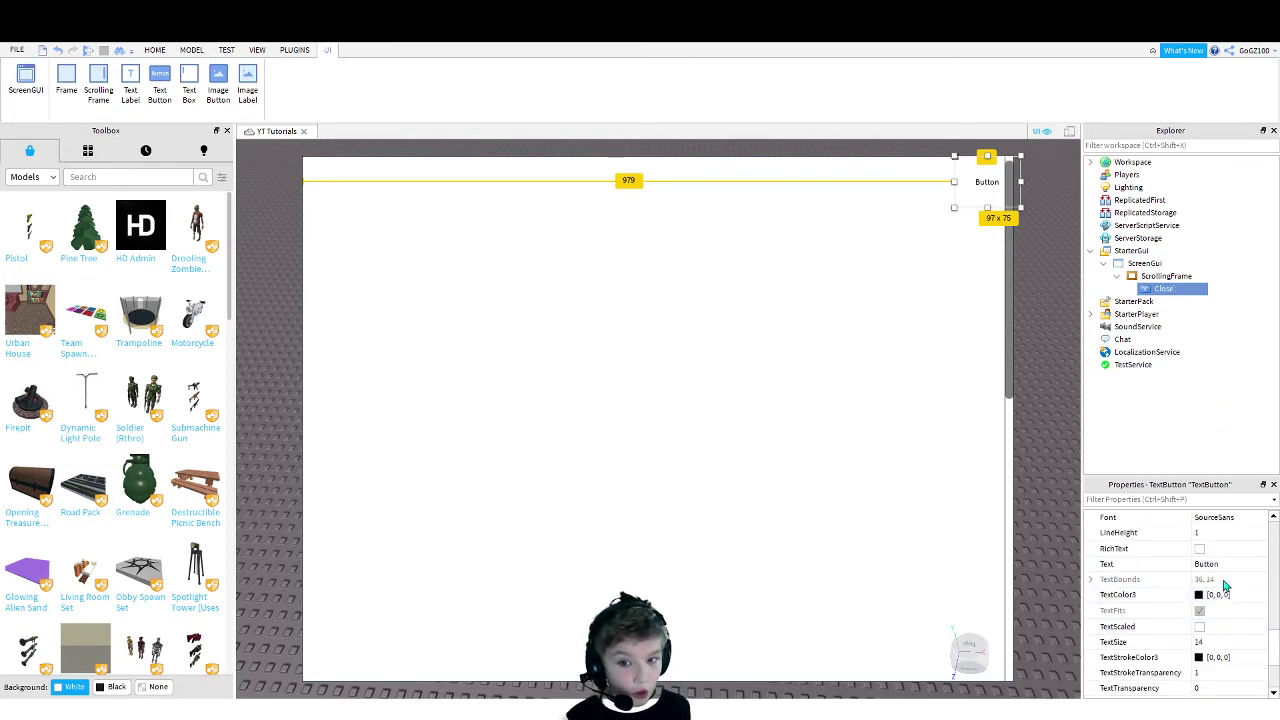
pyautogui.click(1222, 566)
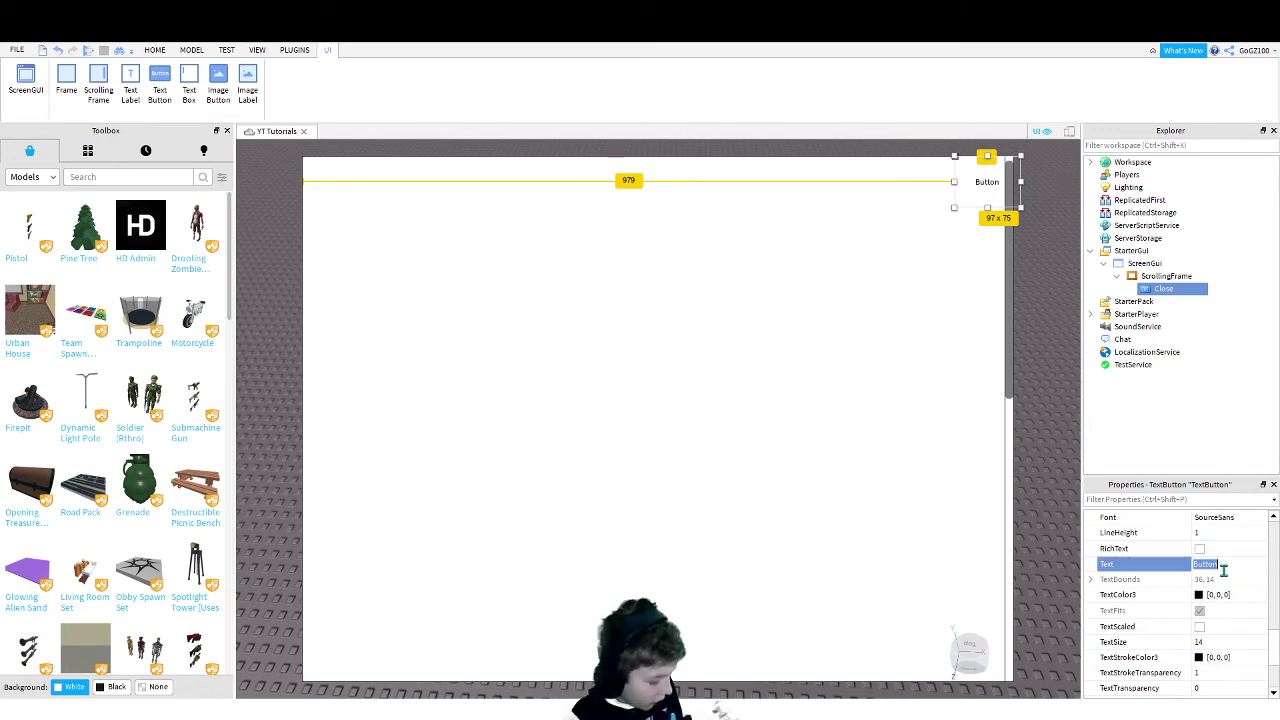
pyautogui.write('X')
pyautogui.press('Return')
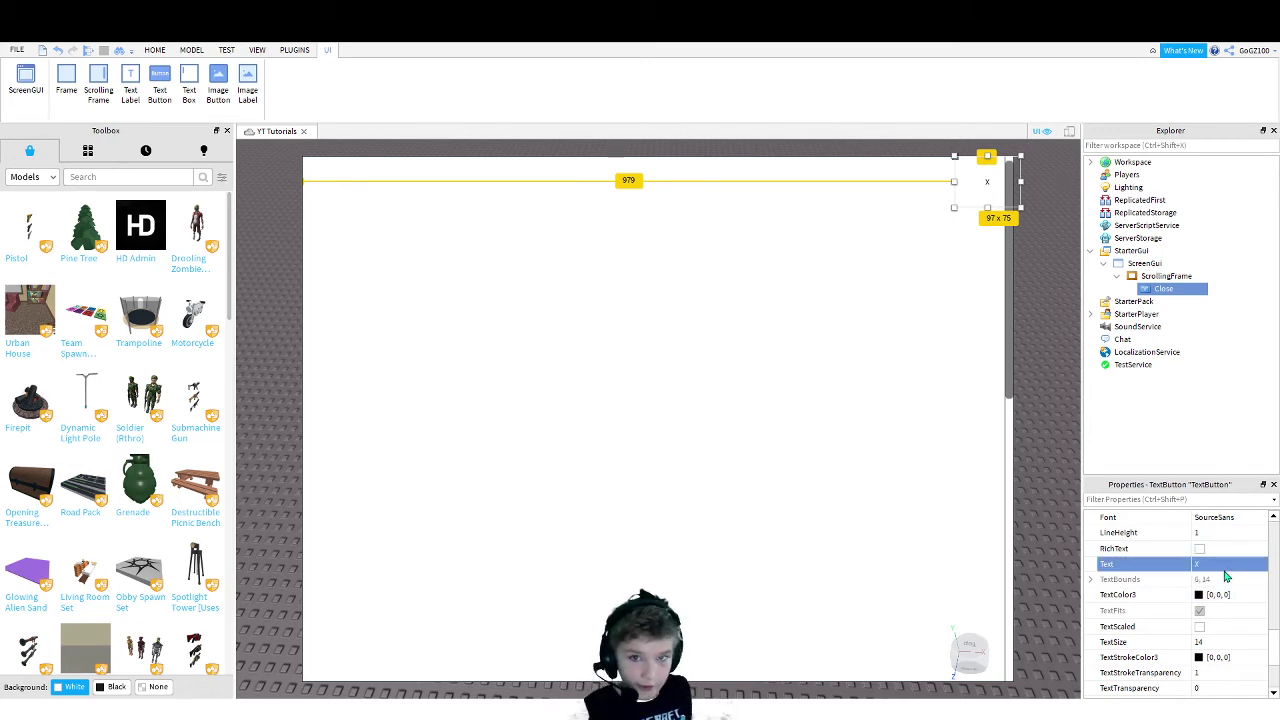
pyautogui.click(1199, 626)
# Set the Close button's BackgroundColor3 to red, 255,0,0
pyautogui.scroll(3, 1260, 577)
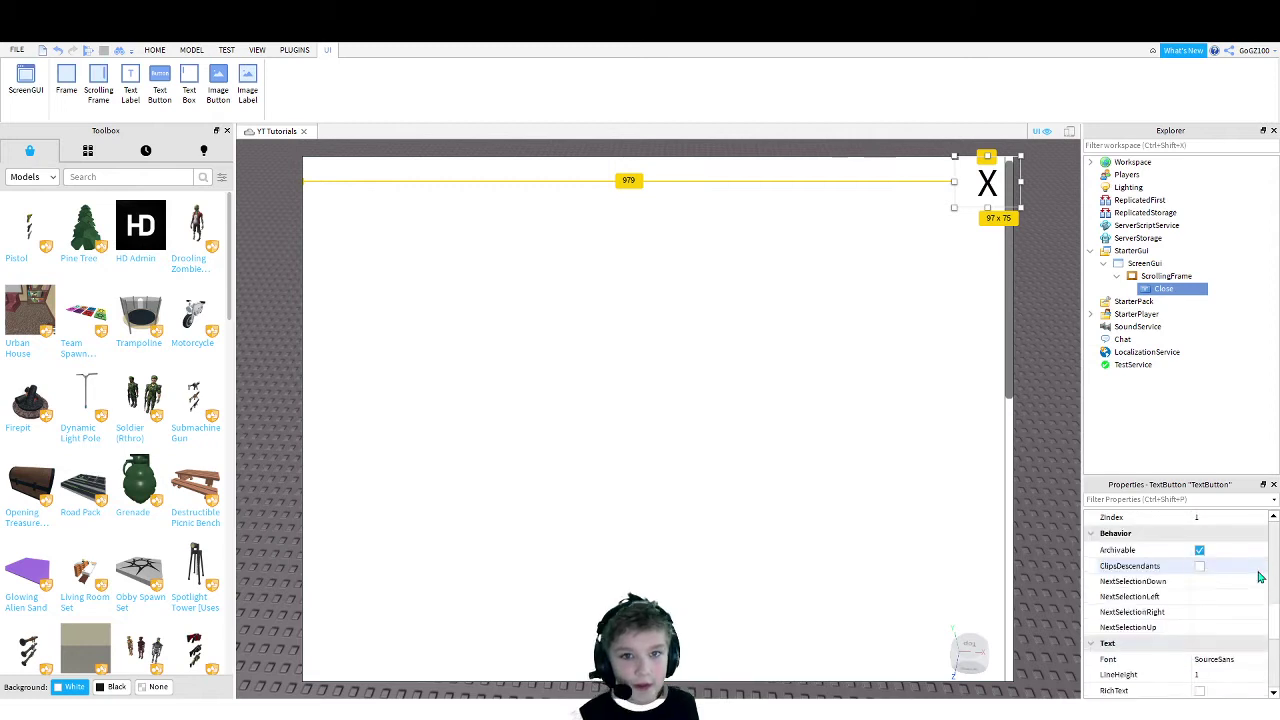
pyautogui.scroll(6, 1259, 577)
pyautogui.scroll(-2, 1265, 577)
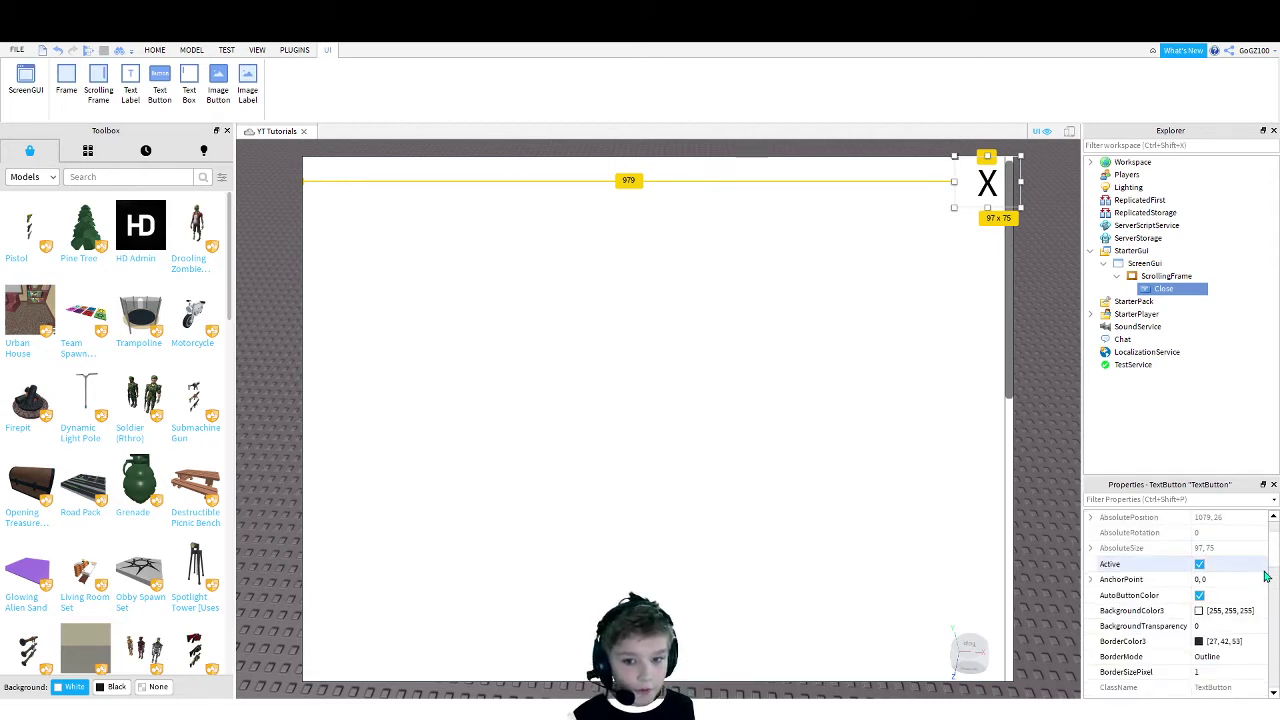
pyautogui.click(1201, 616)
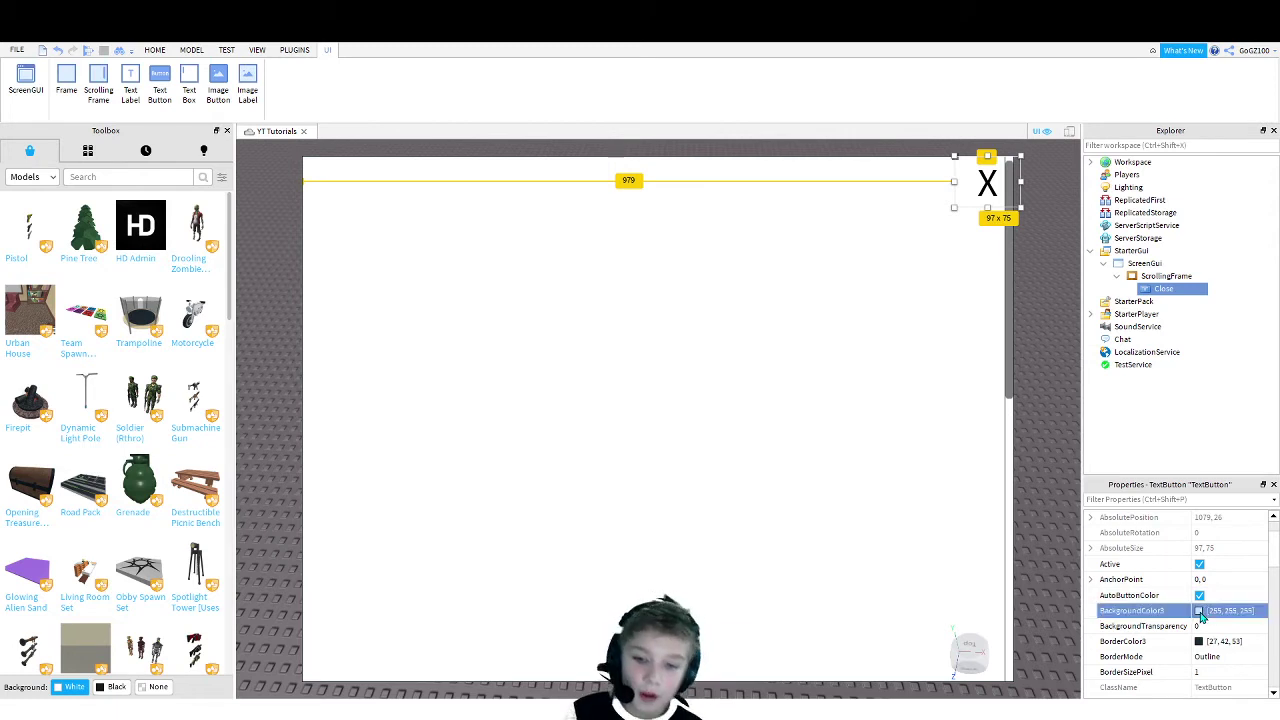
pyautogui.write('255,0,0')
pyautogui.press('Return')
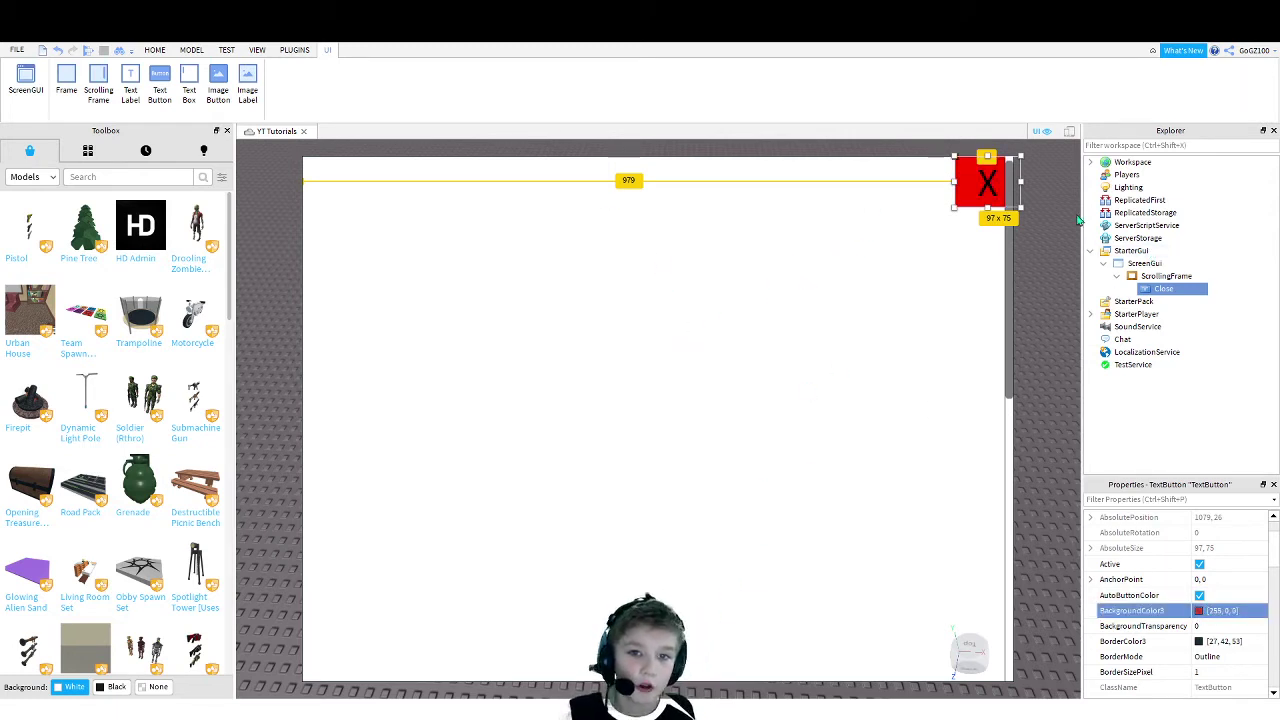
# Move the Close button to an absolute position of about 1057, 26, clear of the ScrollingFrame's scrollbar
pyautogui.moveTo(997, 191); pyautogui.dragTo(982, 192)
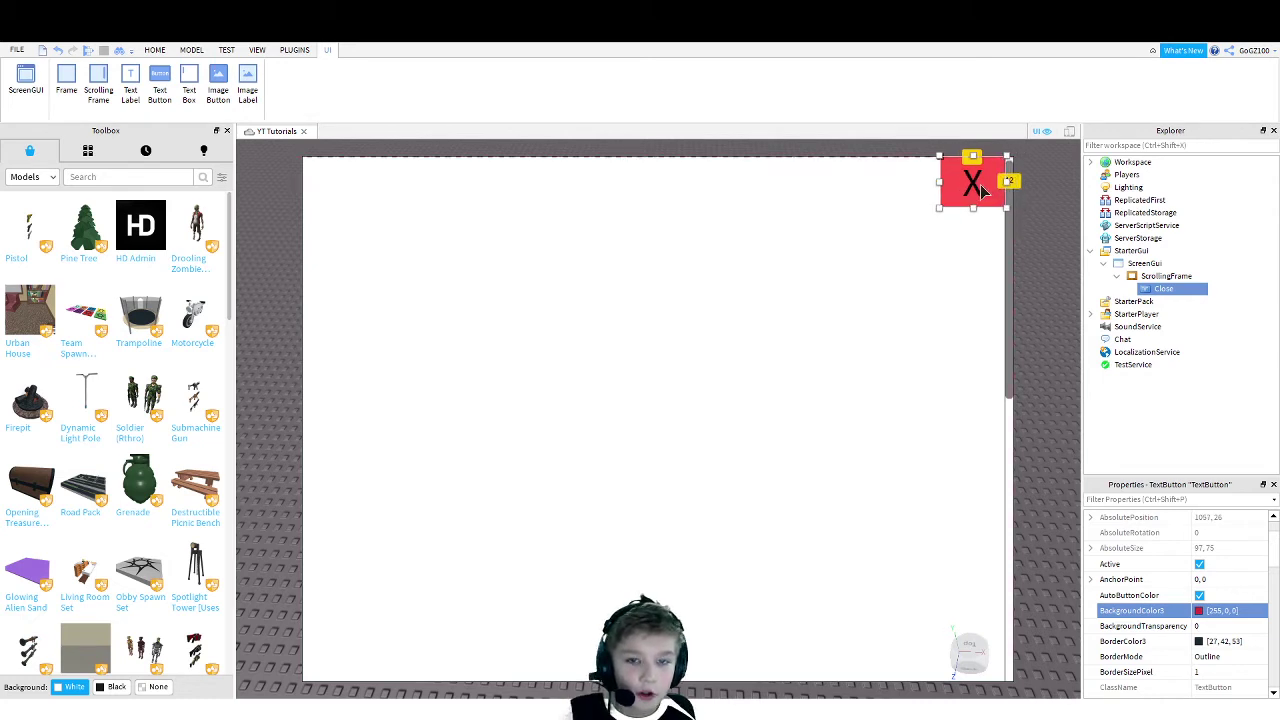
pyautogui.click(1062, 226)
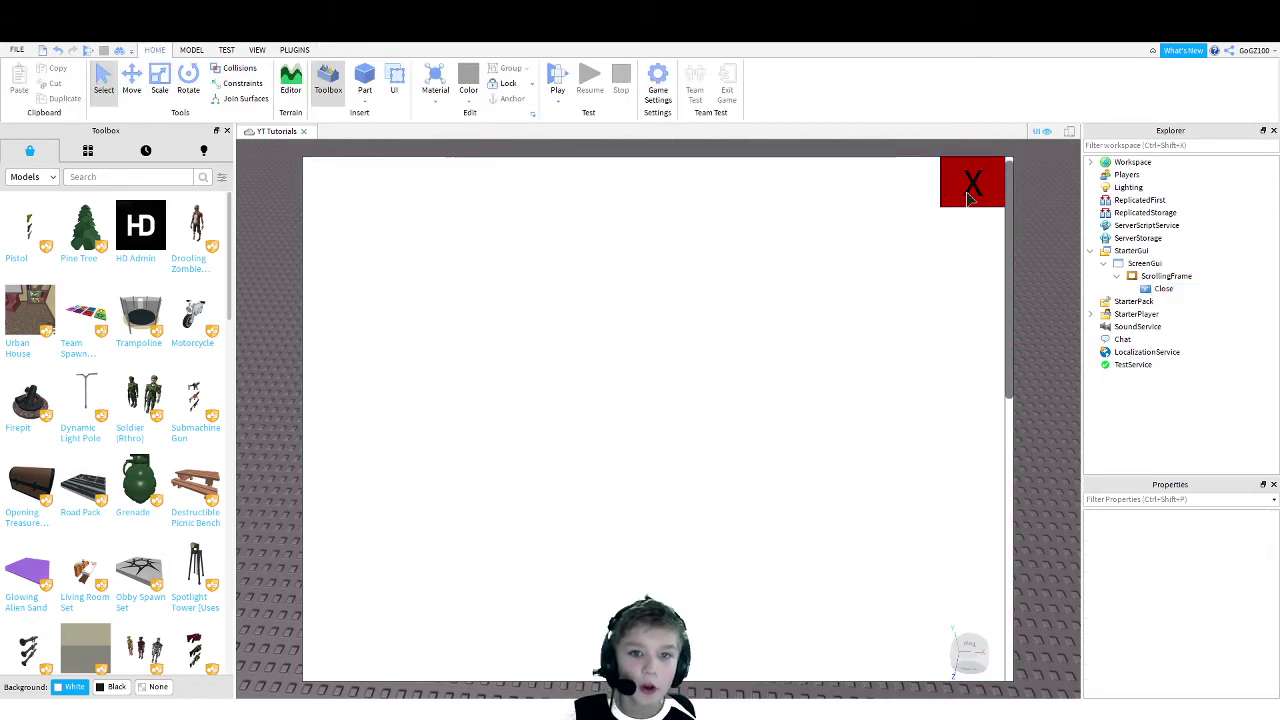
pyautogui.click(1165, 288)
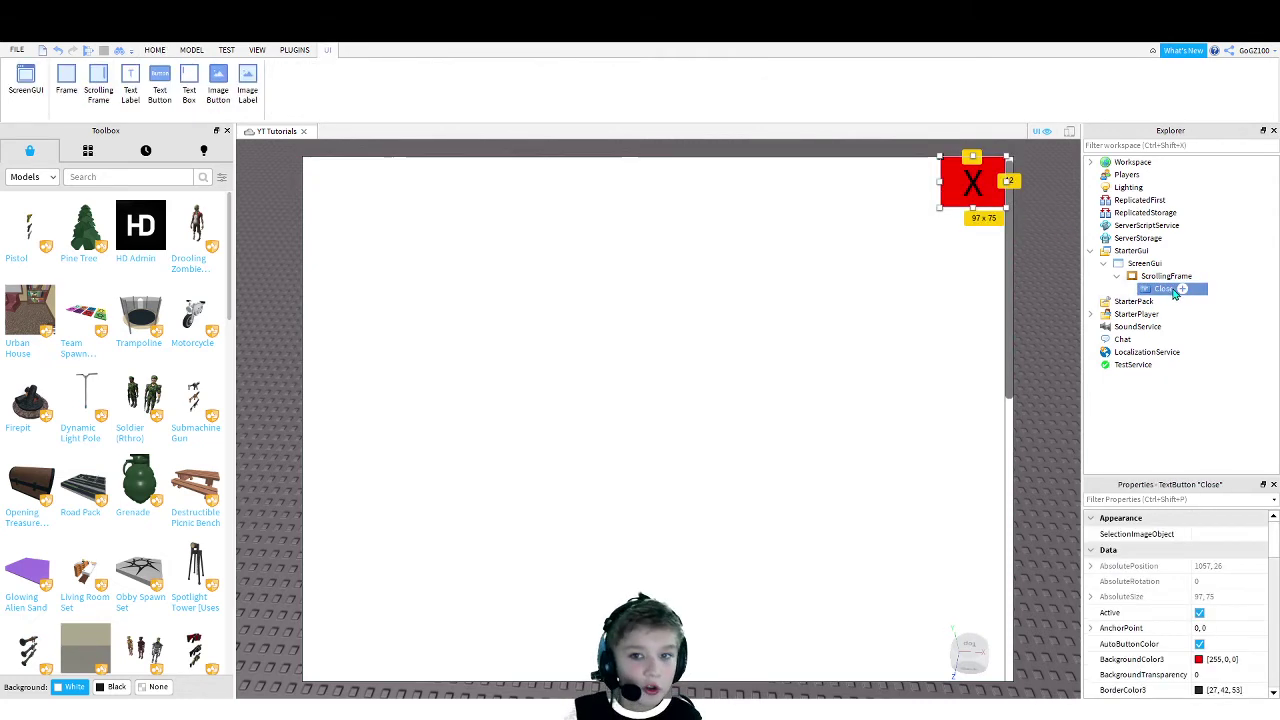
# Hide the ScrollingFrame by turning off its Visible property
pyautogui.click(1118, 279)
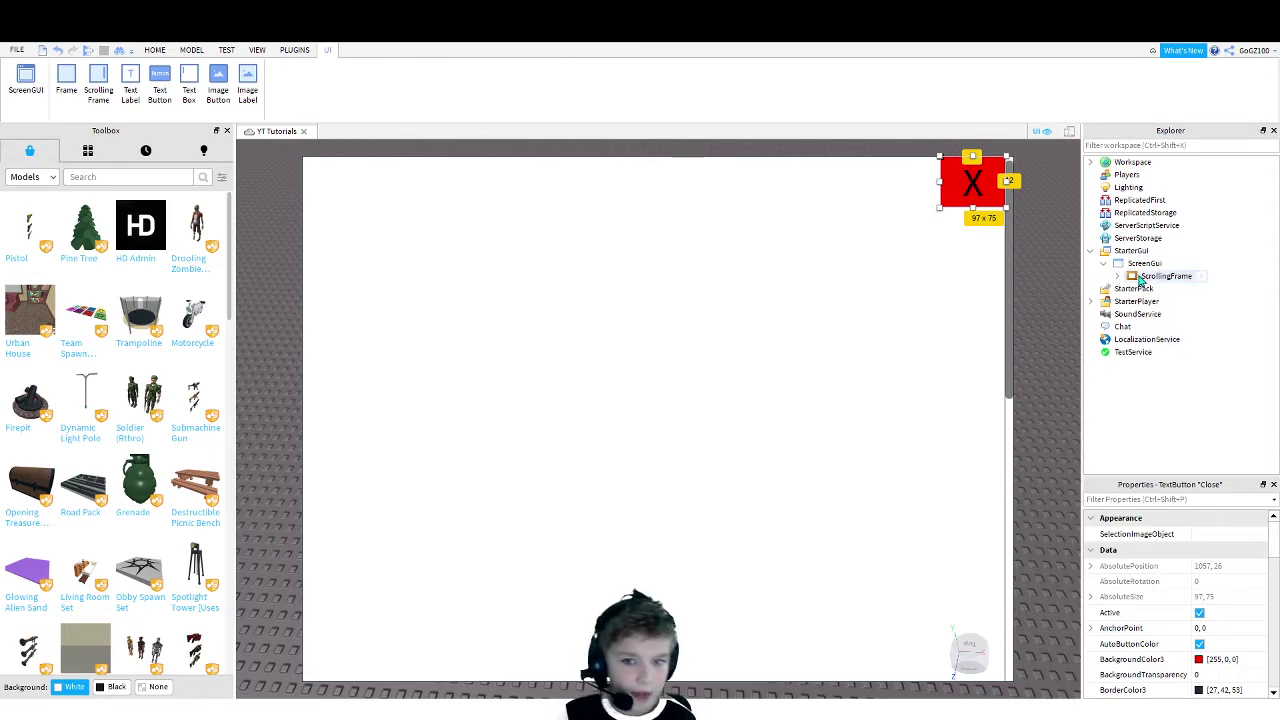
pyautogui.click(1160, 276)
pyautogui.scroll(-2, 1220, 645)
pyautogui.scroll(-3, 1220, 645)
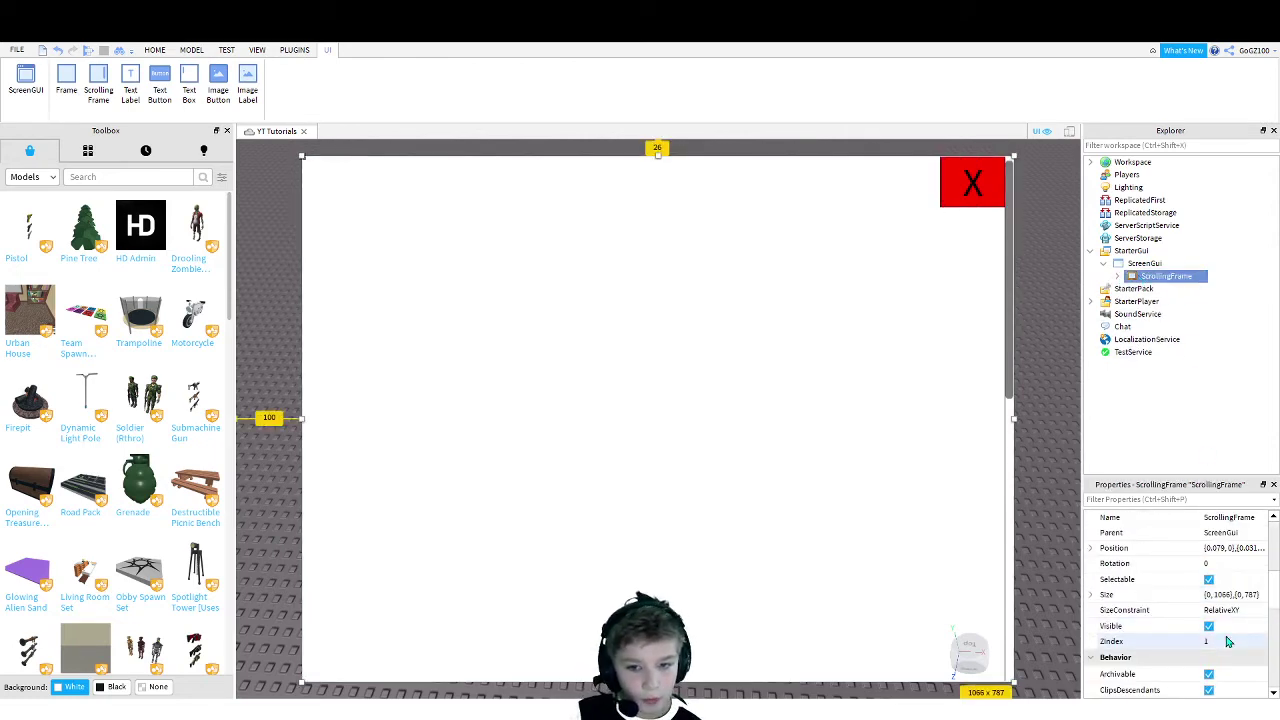
pyautogui.click(1209, 626)
pyautogui.click(1134, 466)
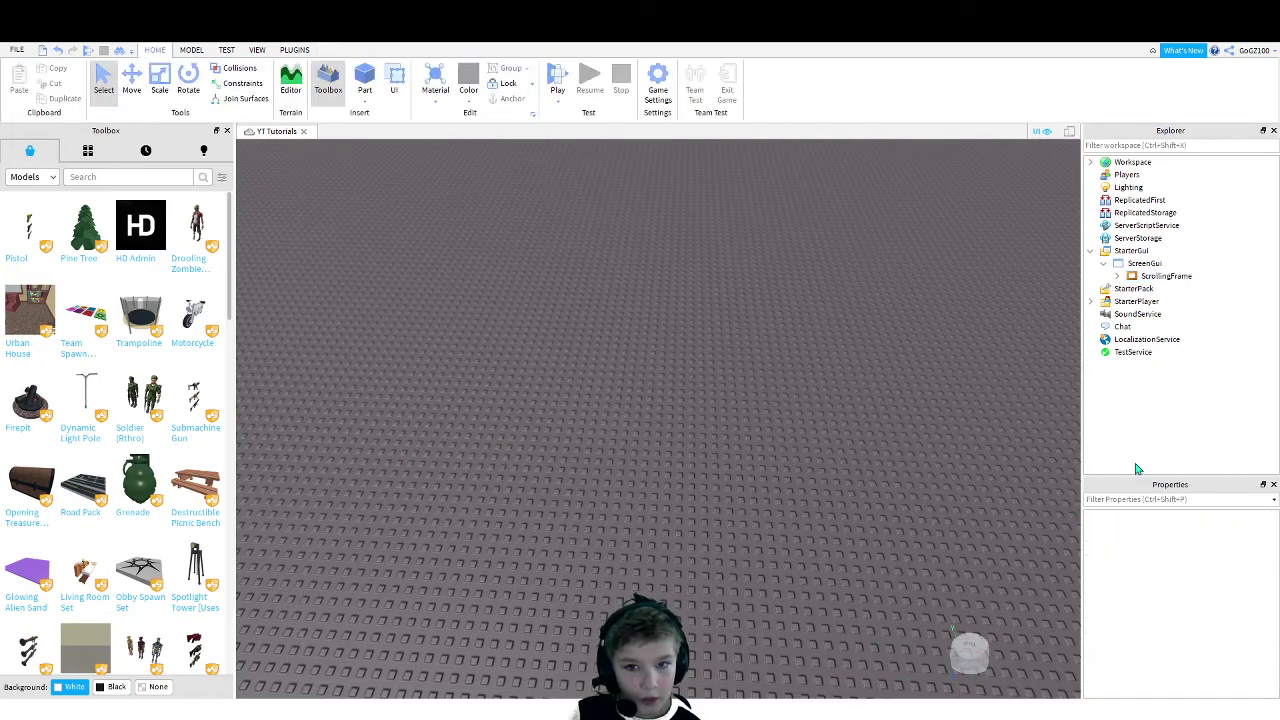
# Rename the ScreenGui to SHop
pyautogui.click(1165, 264)
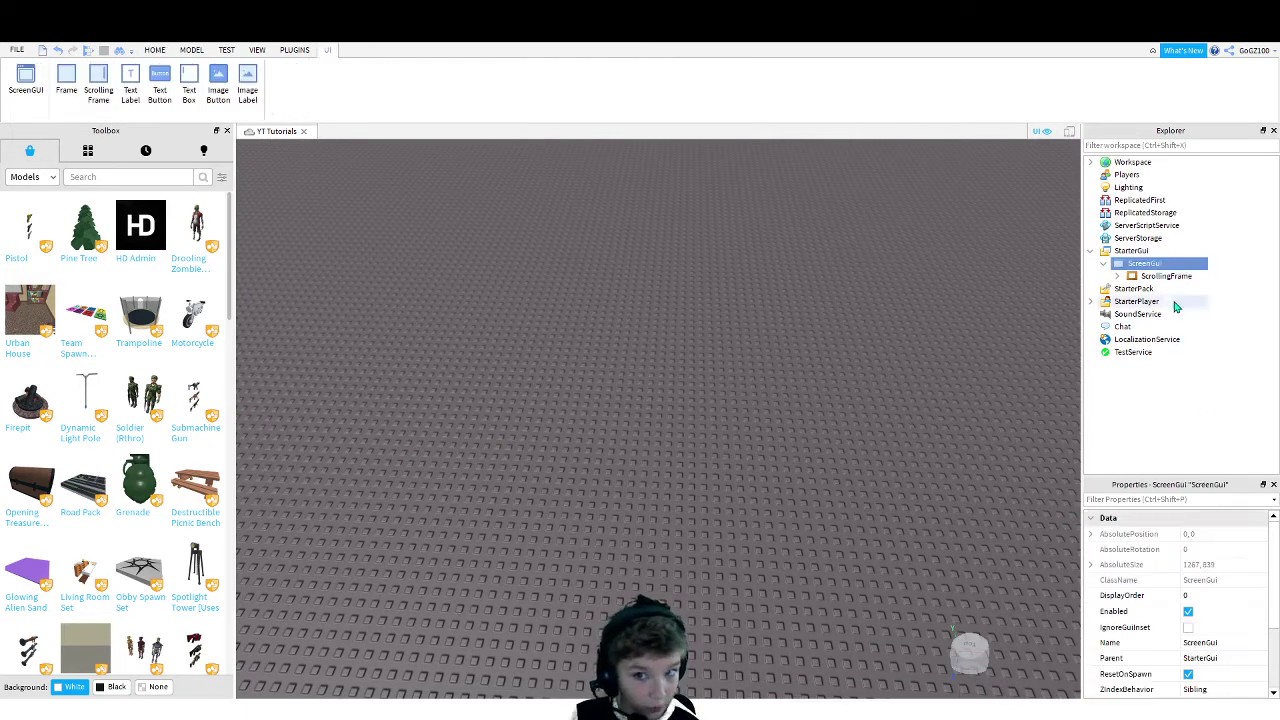
pyautogui.click(1224, 642)
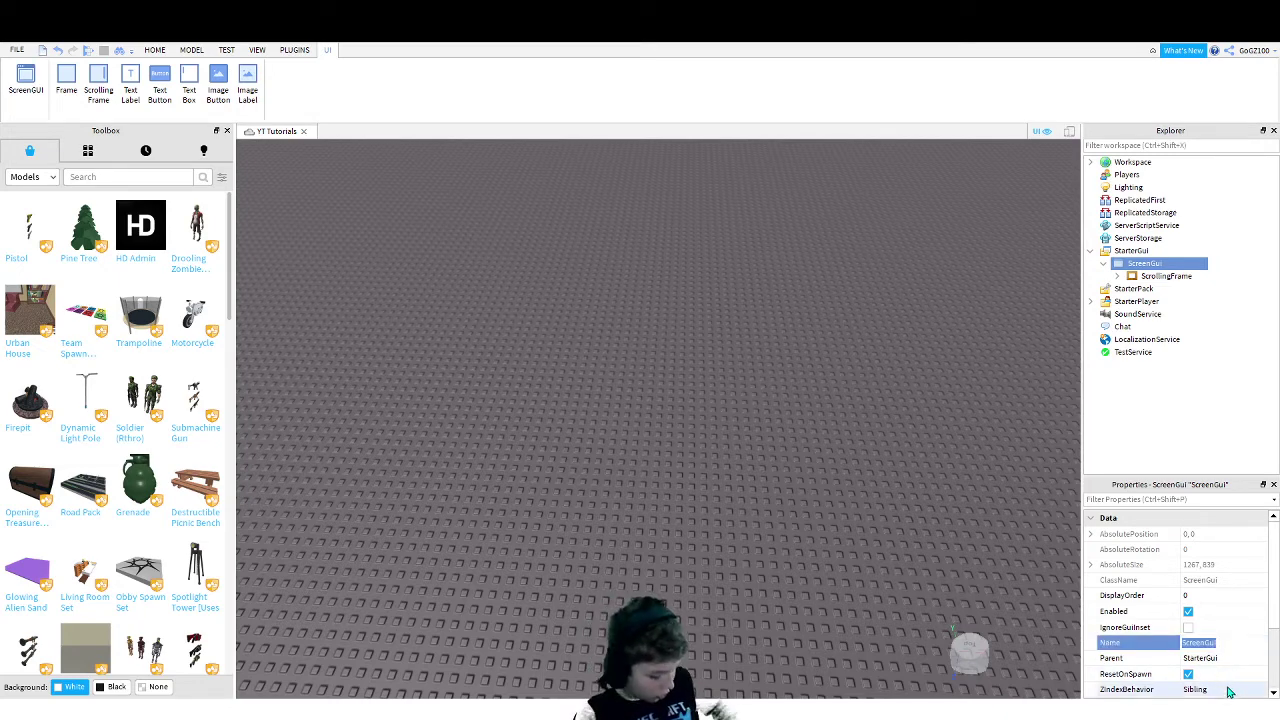
pyautogui.write('Sh')
pyautogui.press('Return')
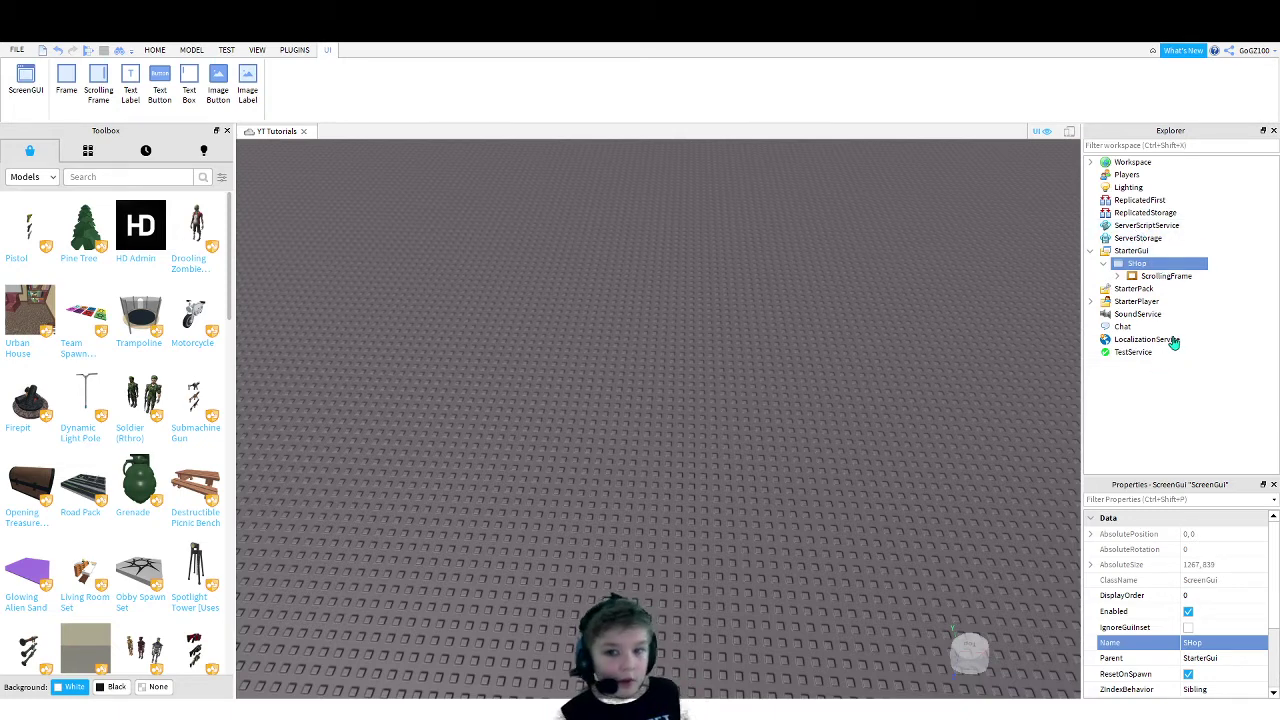
# Add a TextButton of about 118 x 50 to SHop, offset about 16 horizontally and 394 vertically
pyautogui.hotkey('ctrl', 'v')
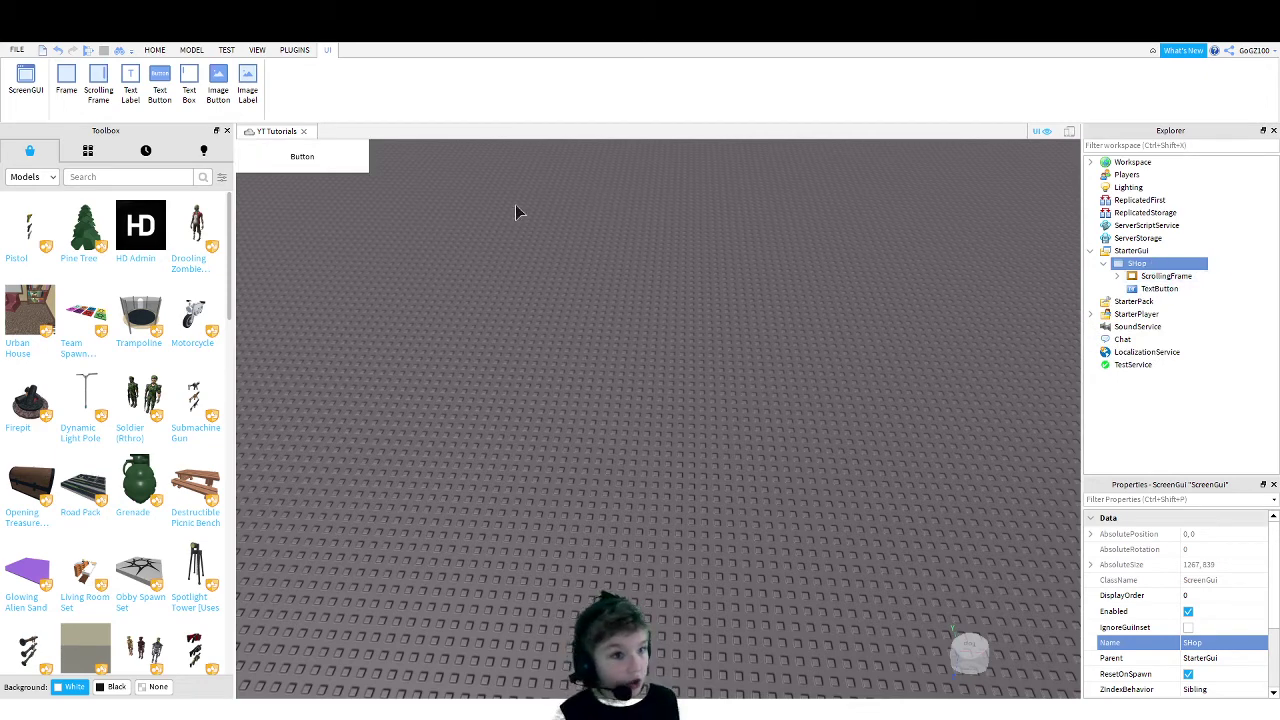
pyautogui.moveTo(363, 166); pyautogui.dragTo(306, 422)
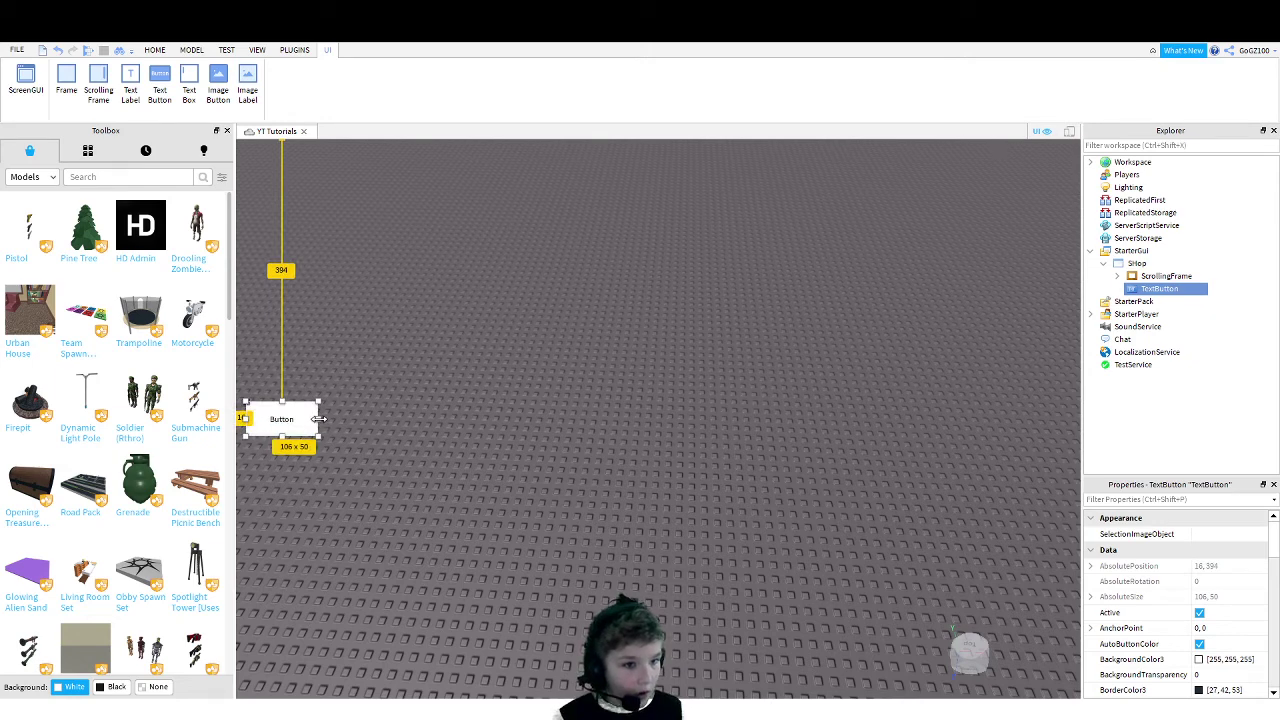
pyautogui.moveTo(318, 420); pyautogui.dragTo(327, 420)
# Rename the new TextButton under SHop to Open
pyautogui.scroll(-3, 1138, 601)
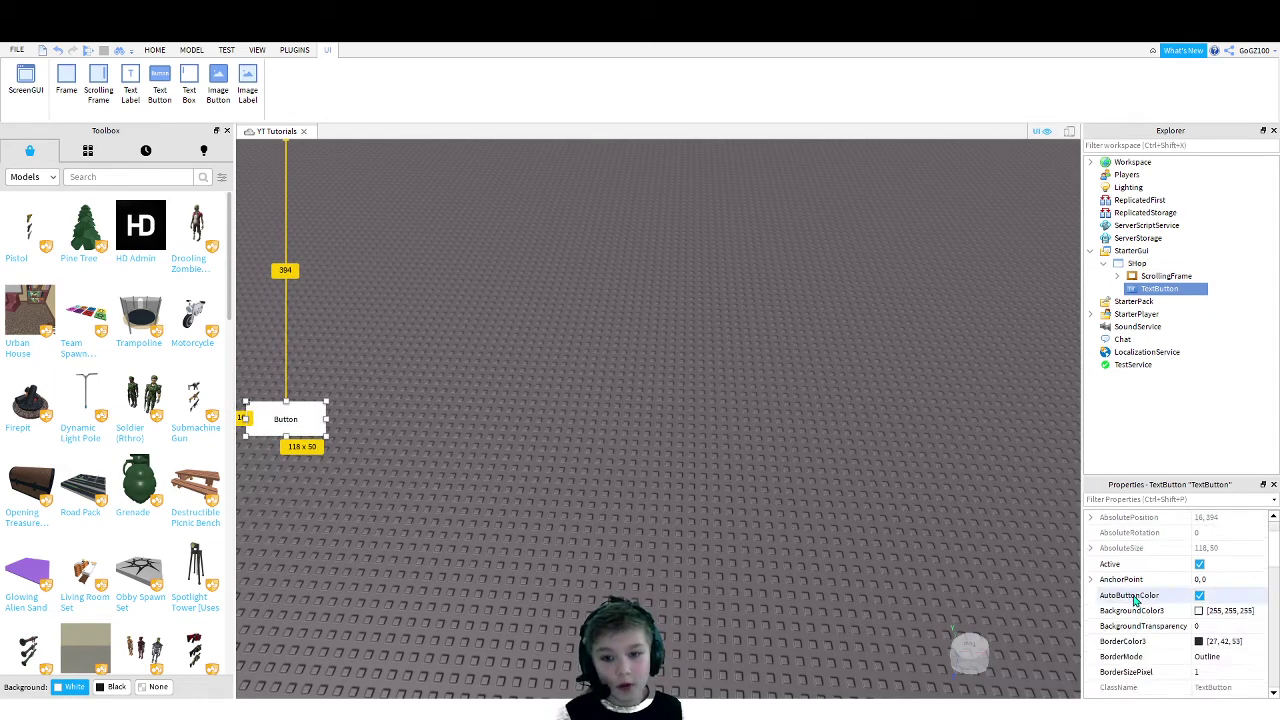
pyautogui.click(1243, 641)
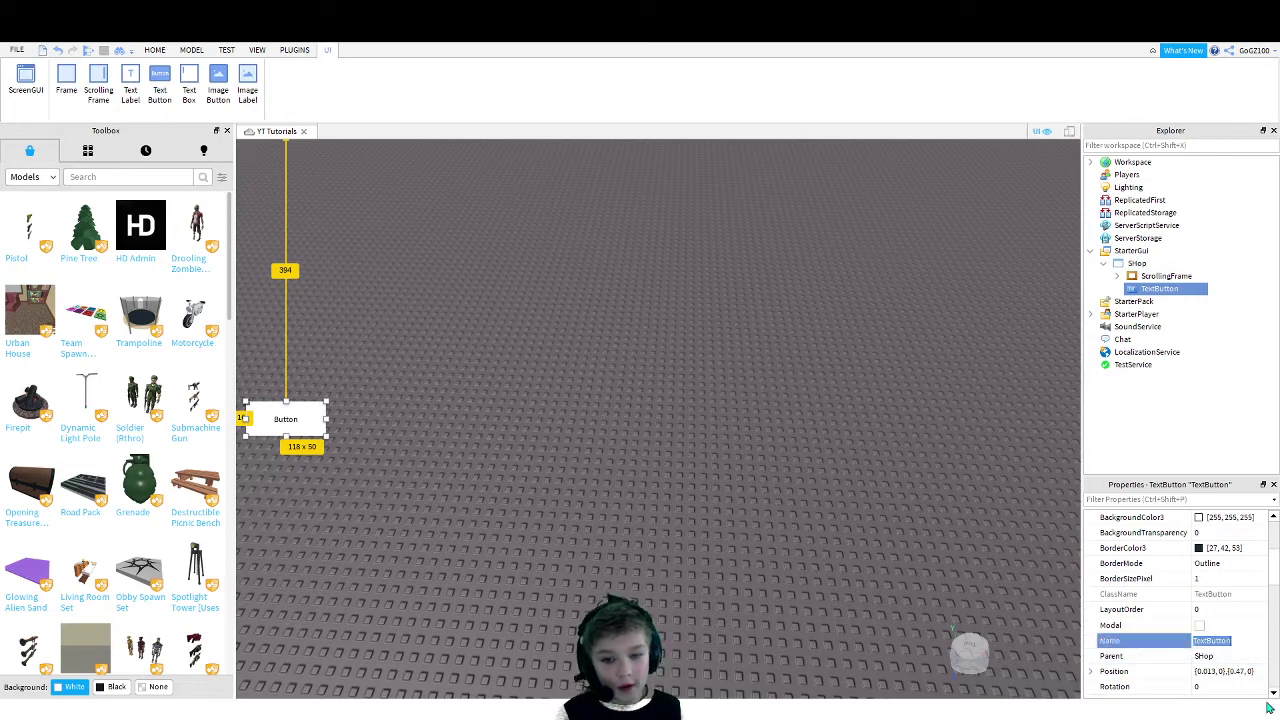
pyautogui.write('O')
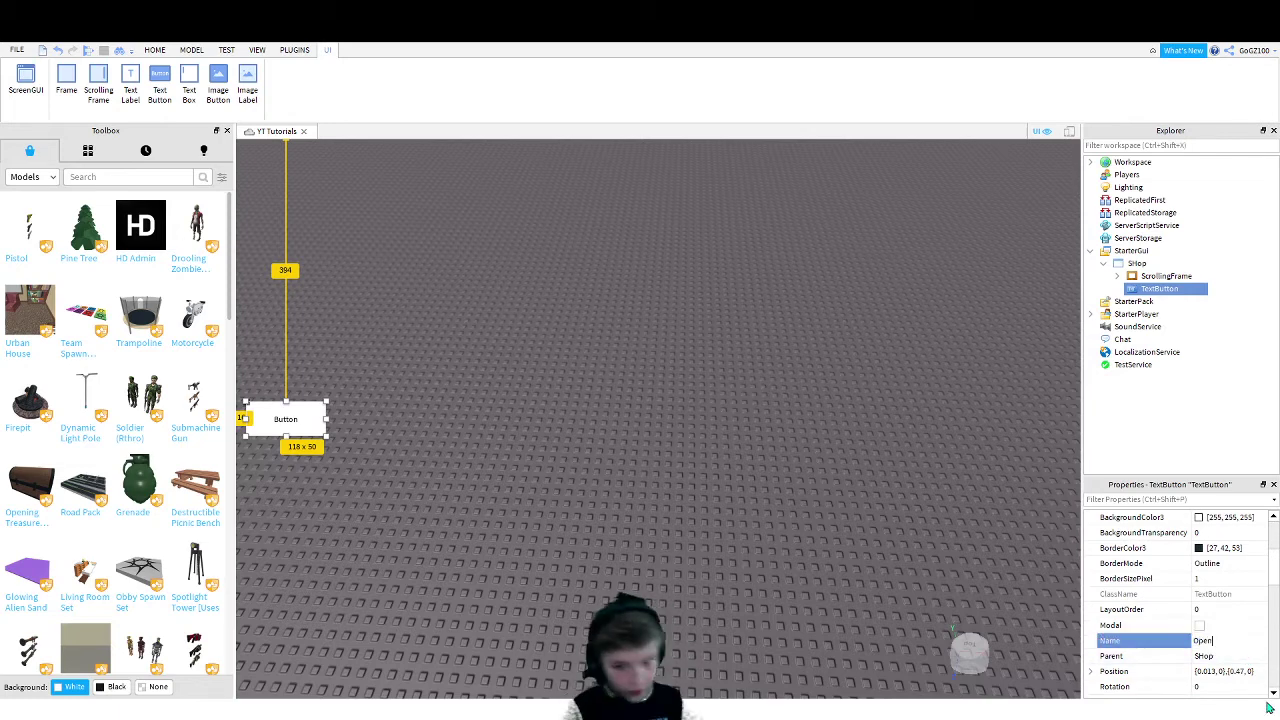
pyautogui.write('pen')
pyautogui.press('Return')
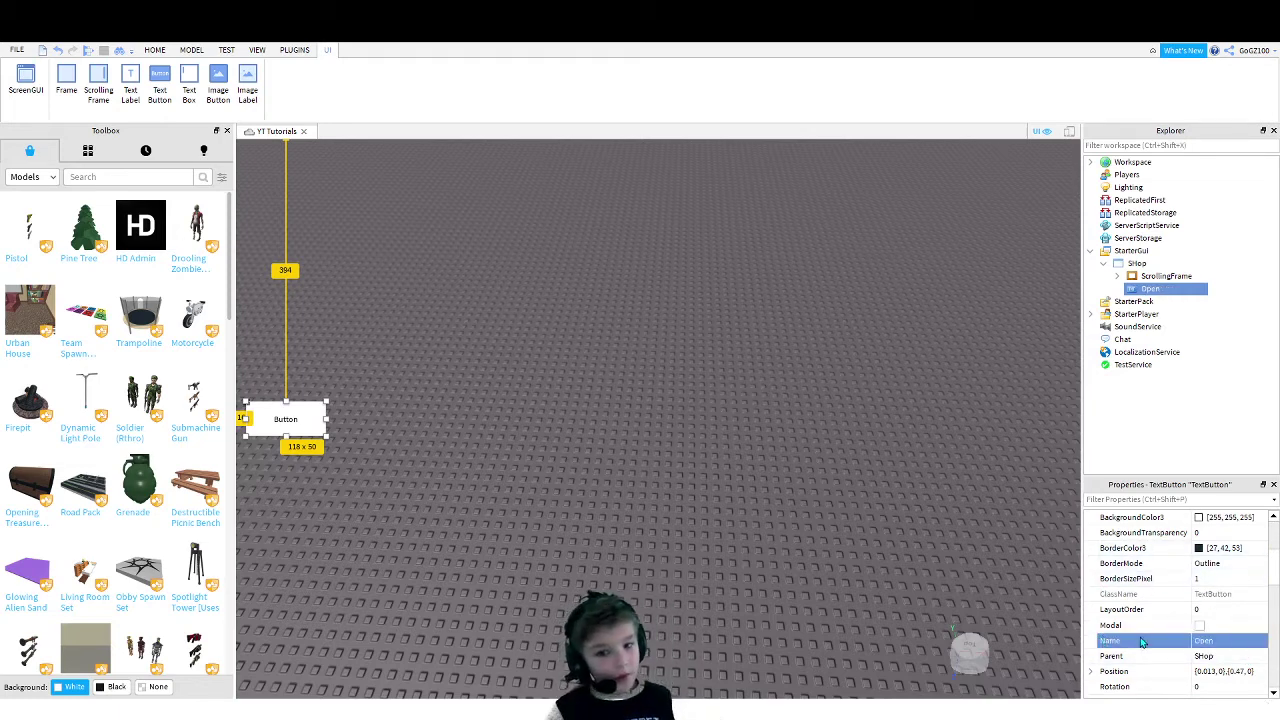
# Set the Open button's text to Shop and enable TextScaled
pyautogui.scroll(-5, 1257, 615)
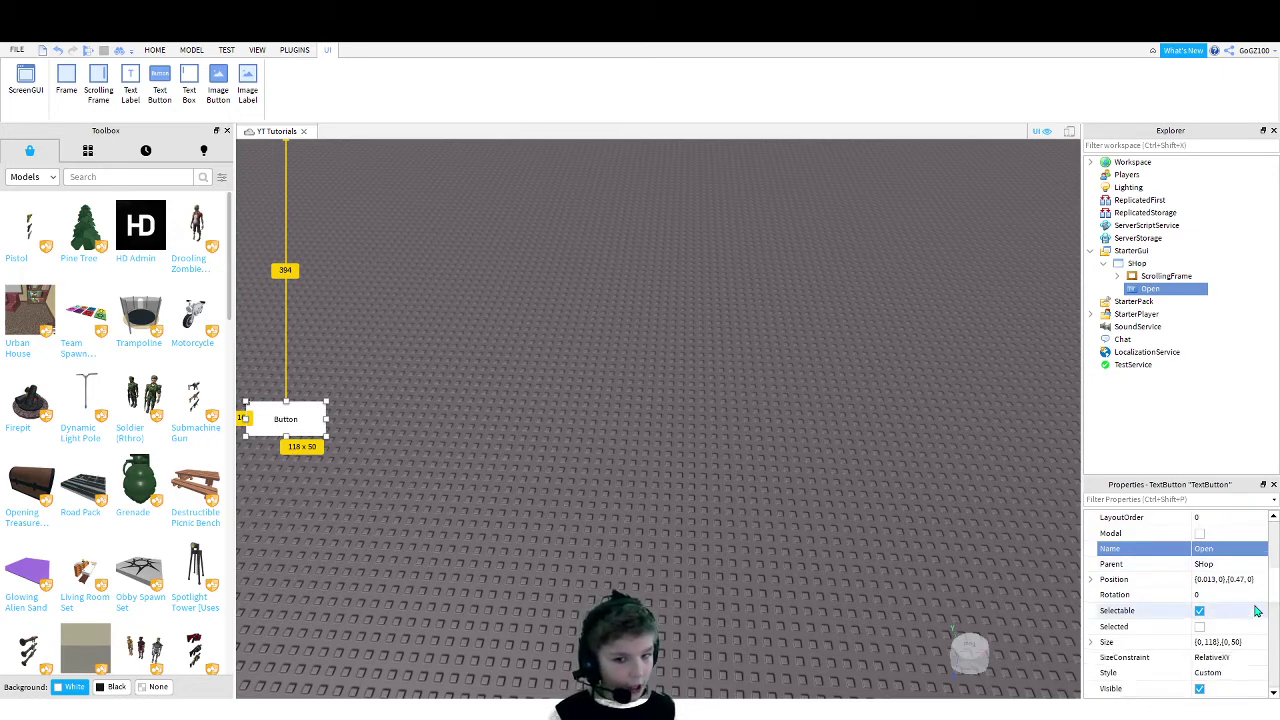
pyautogui.scroll(-5, 1257, 611)
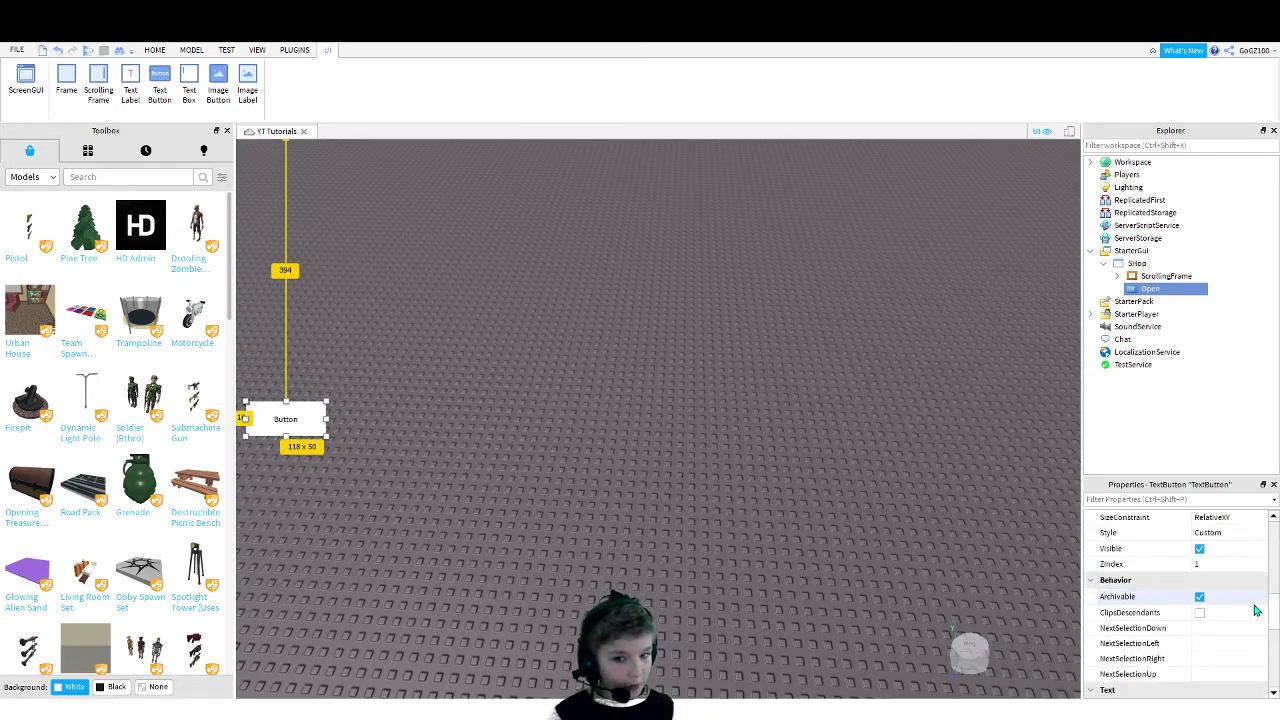
pyautogui.scroll(-3, 1231, 575)
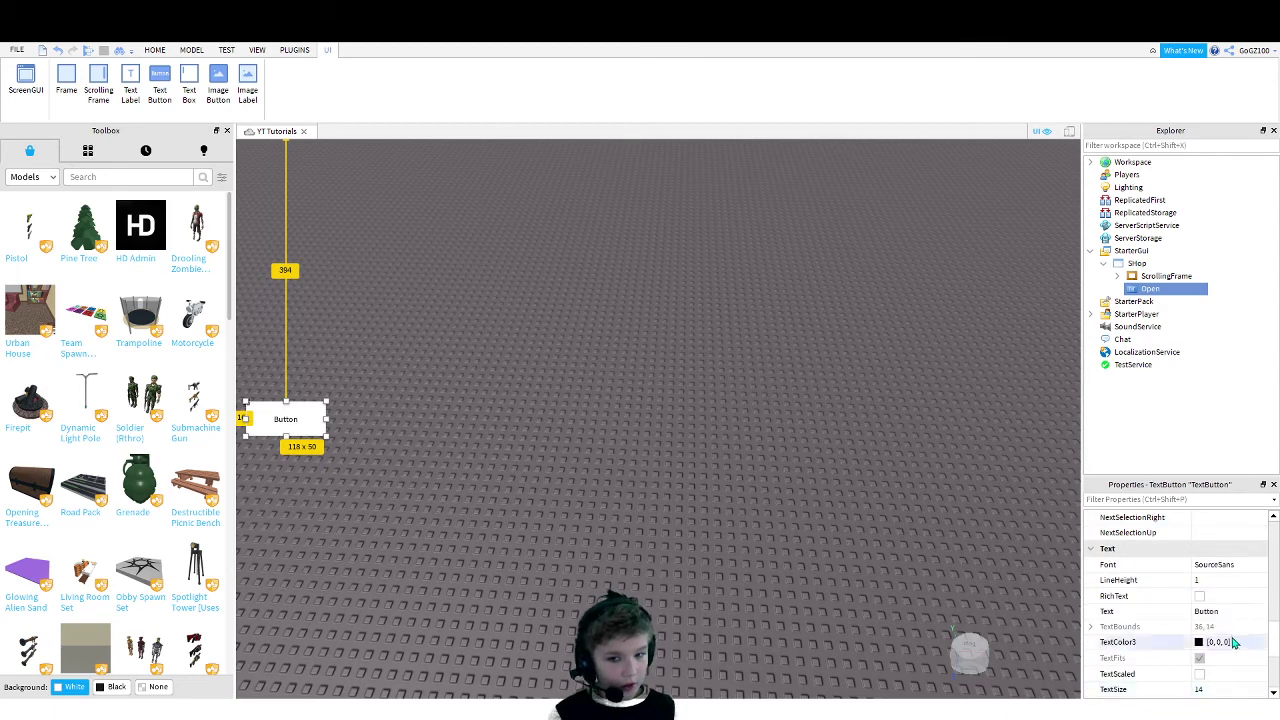
pyautogui.click(1230, 611)
pyautogui.write('Sh')
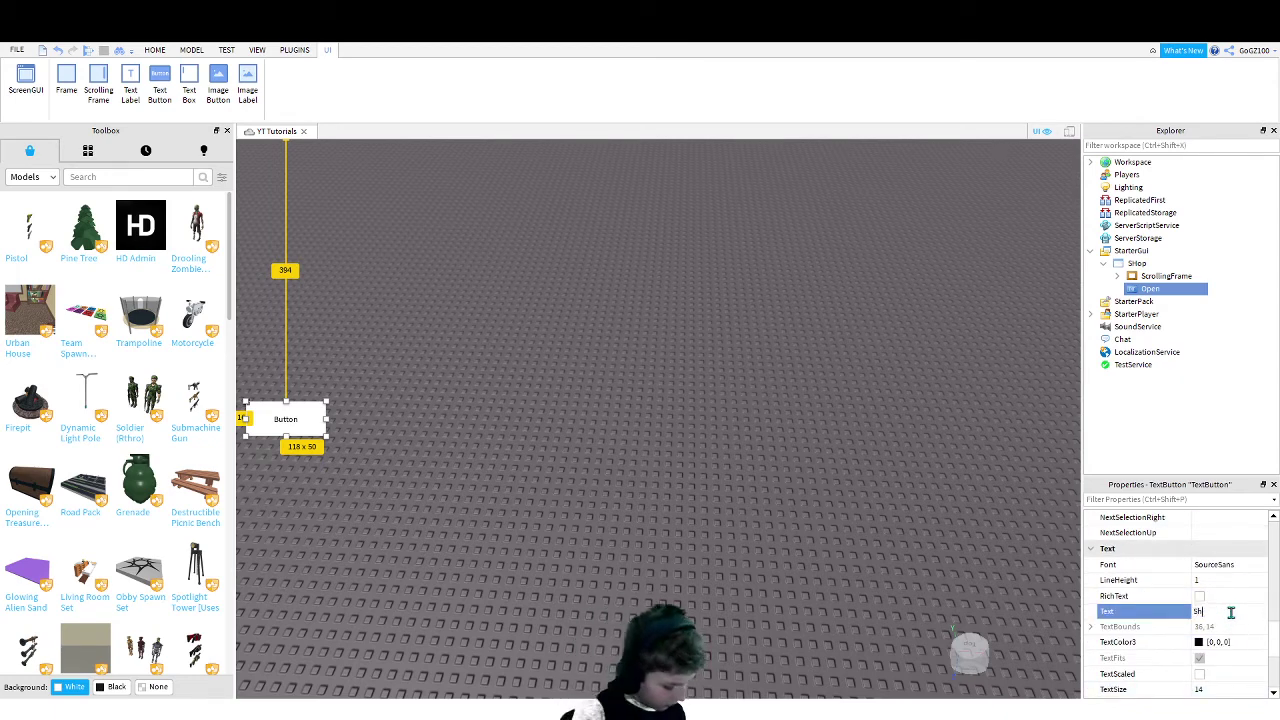
pyautogui.write('op')
pyautogui.press('Return')
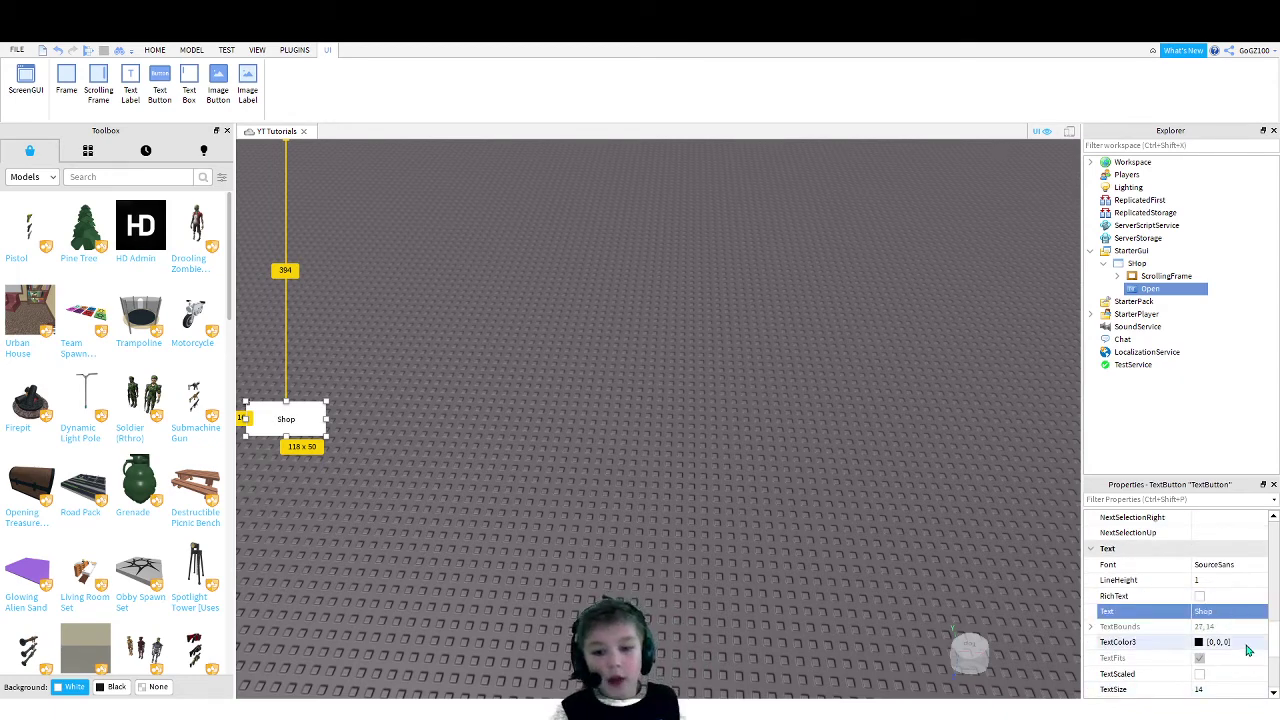
pyautogui.click(1199, 673)
# Set the Open button's BackgroundColor3 to 255,0,0 and shift the button to a horizontal offset of about 8
pyautogui.scroll(5, 1201, 601)
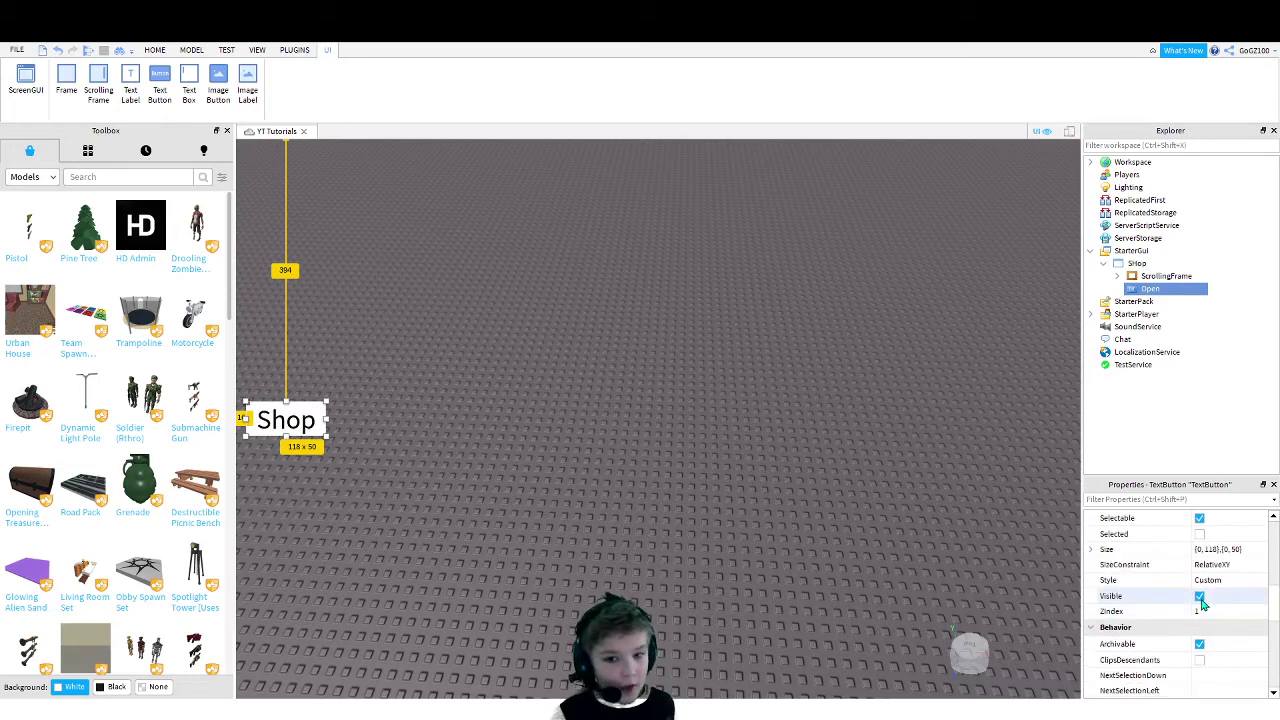
pyautogui.scroll(10, 1201, 605)
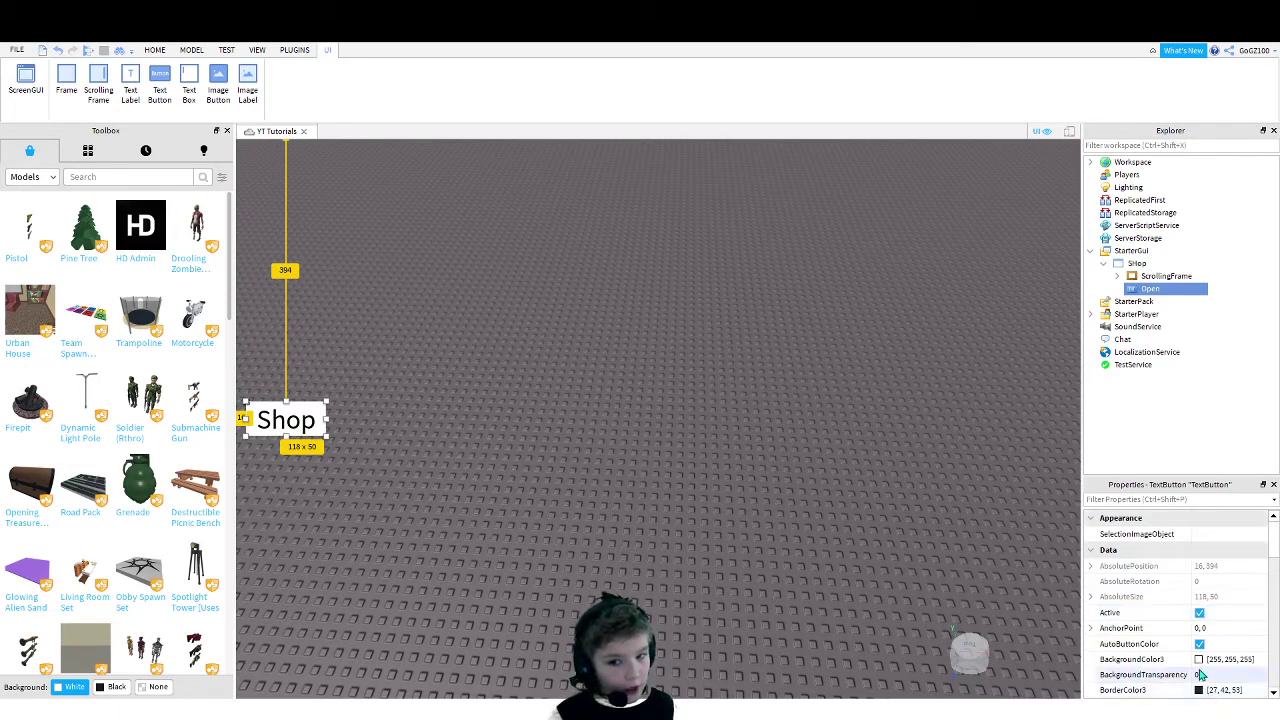
pyautogui.click(1225, 659)
pyautogui.write('255,0,0')
pyautogui.press('Return')
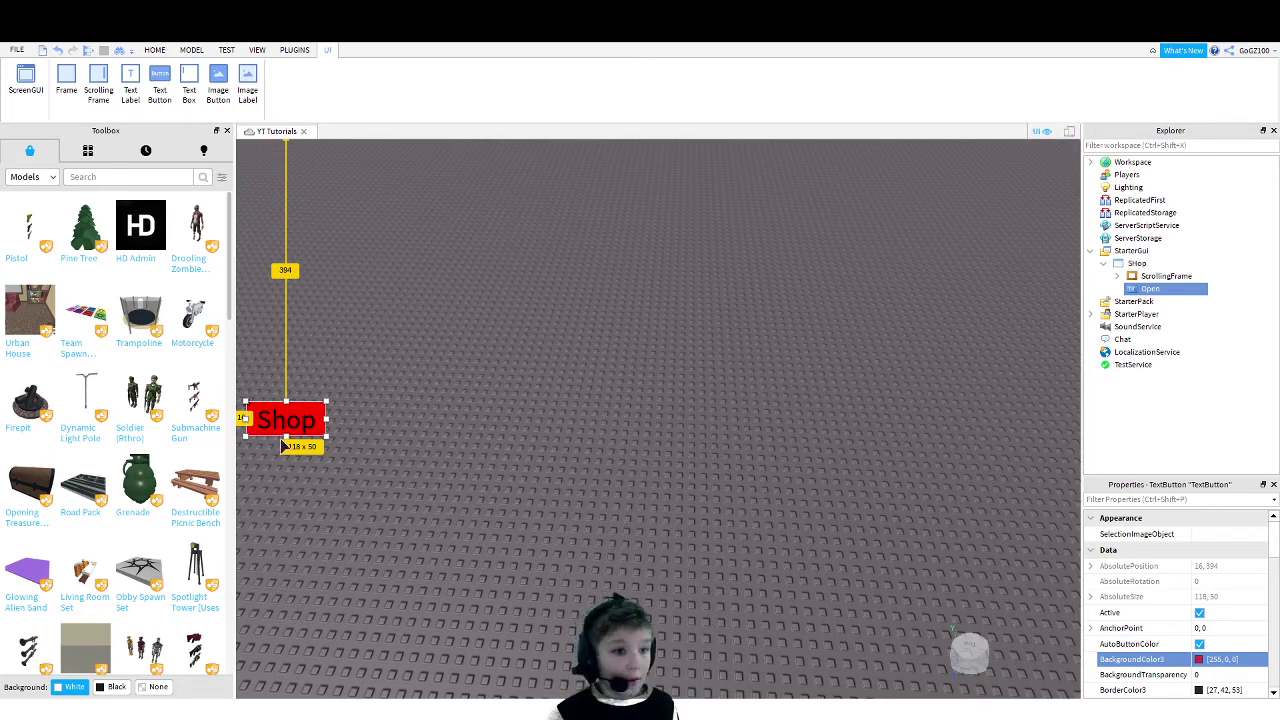
pyautogui.moveTo(283, 447); pyautogui.dragTo(275, 447)
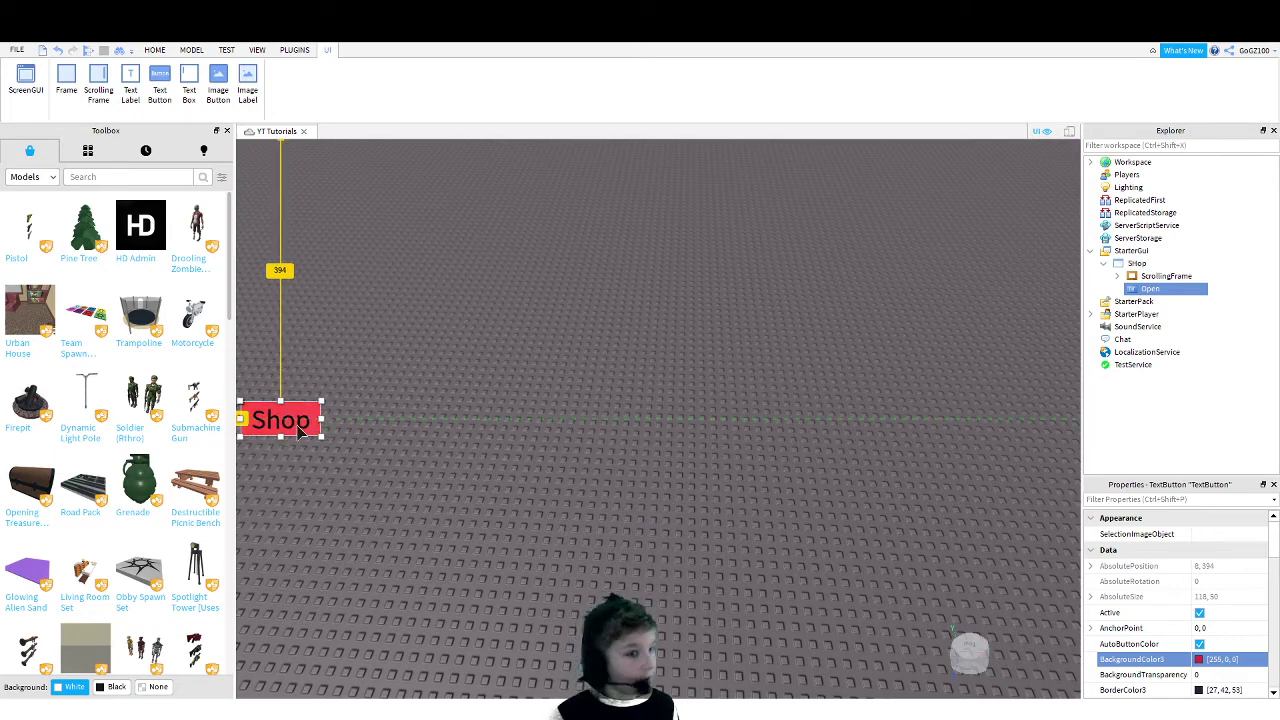
pyautogui.click(371, 462)
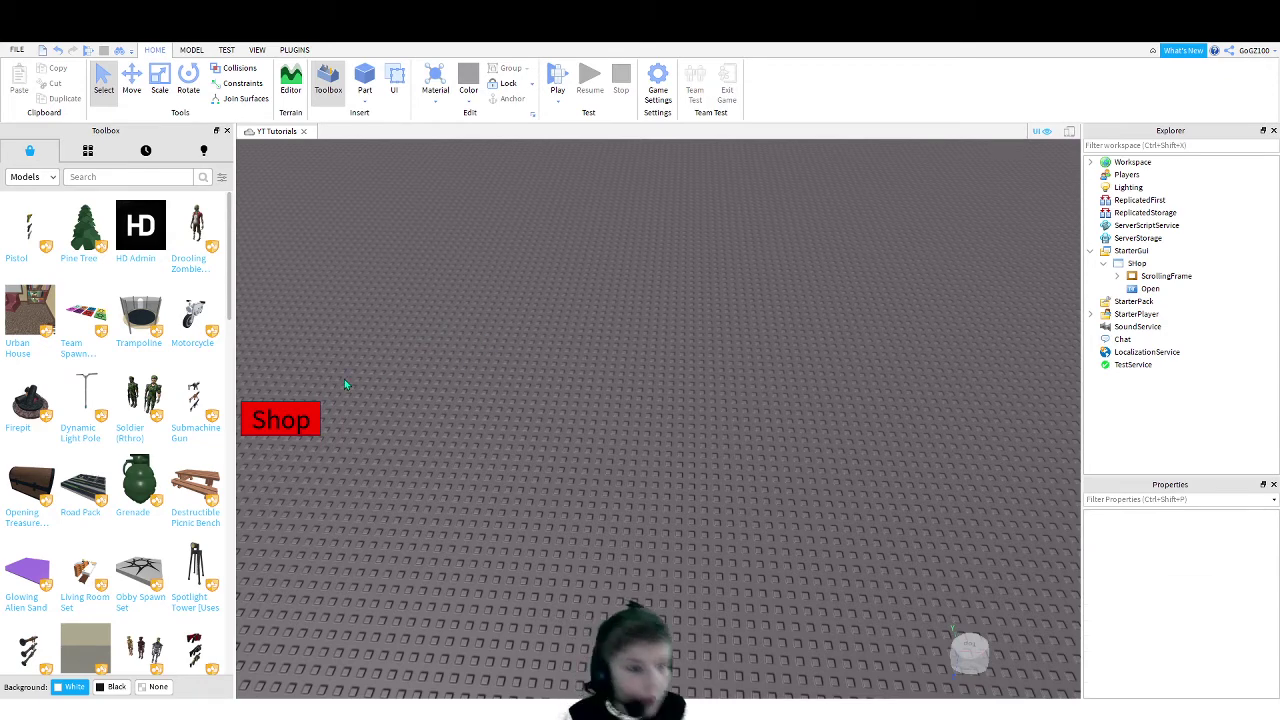
# Expand the ScrollingFrame in the SHop hierarchy to show the Close button
pyautogui.click(1117, 276)
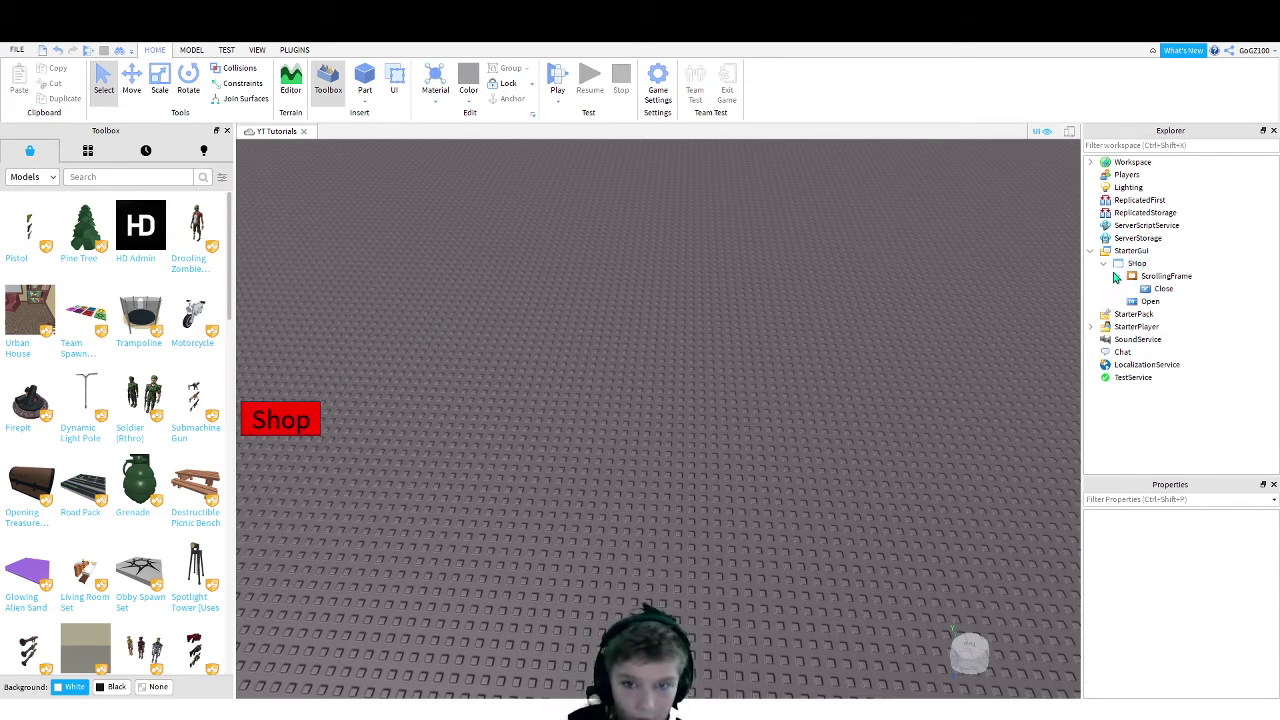
pyautogui.click(1117, 276)
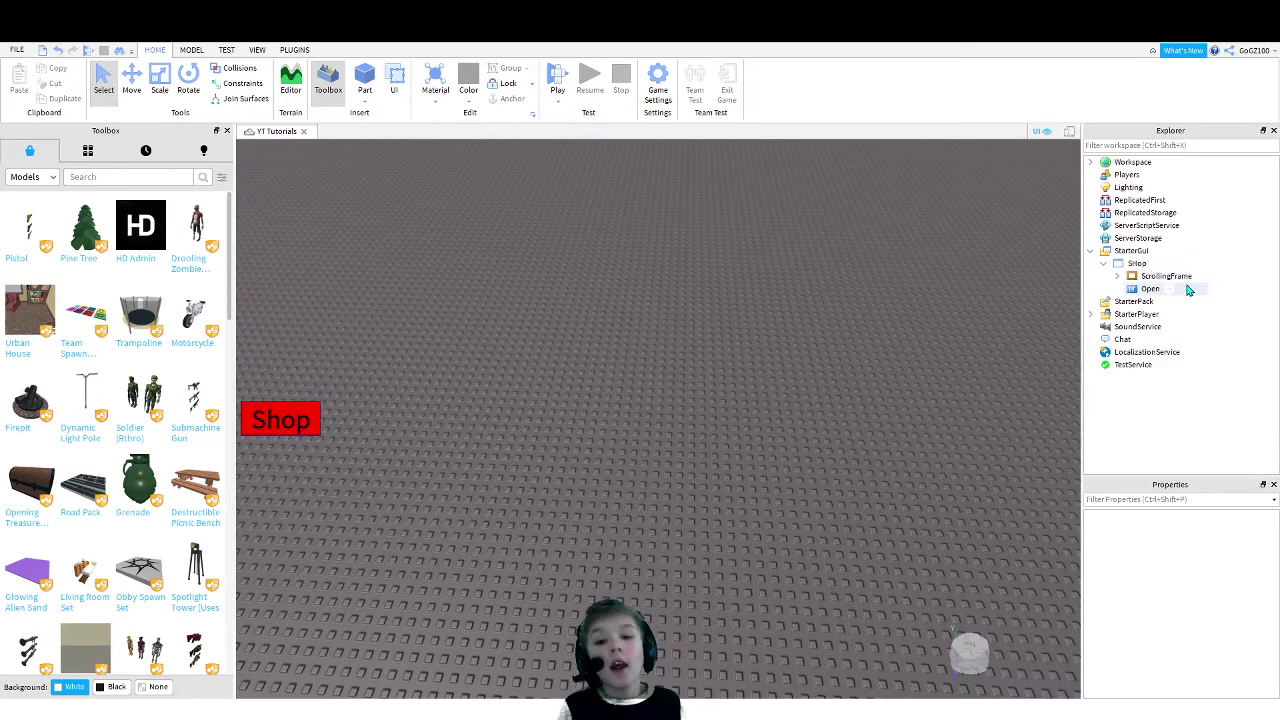
pyautogui.click(1118, 278)
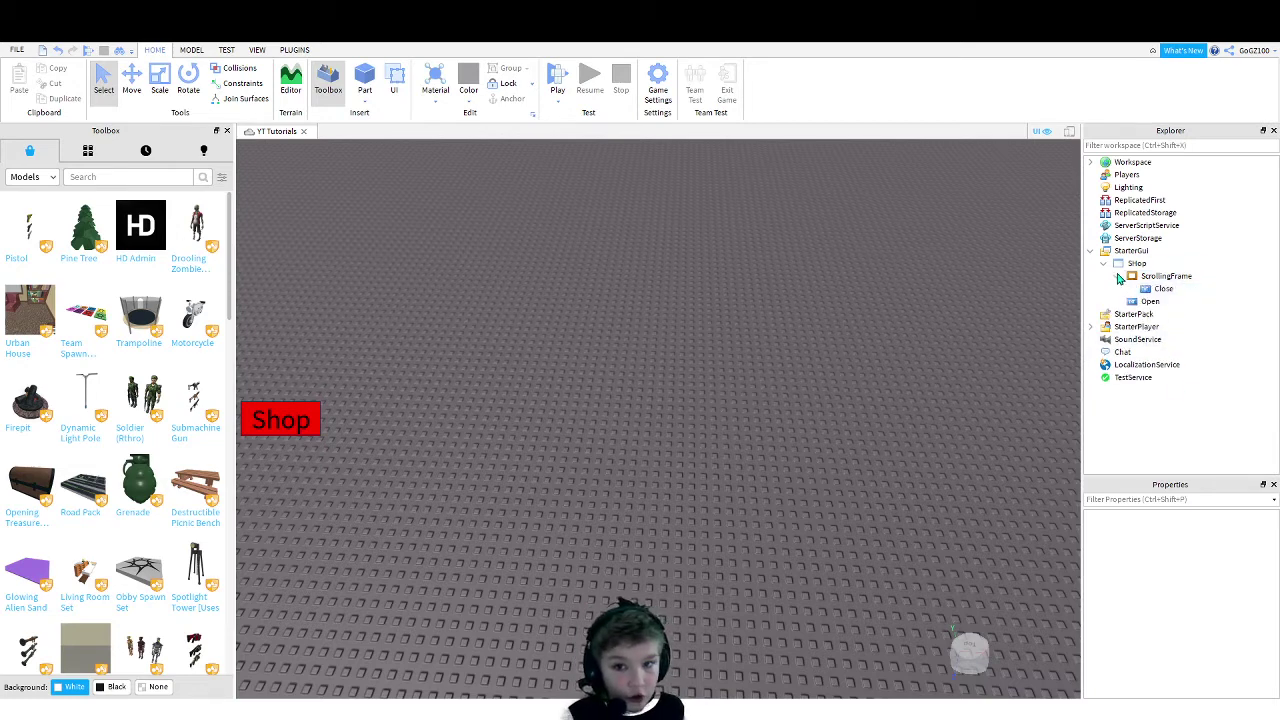
# Add a LocalScript to the Open button and clear its default print line
pyautogui.click(1117, 277)
pyautogui.click(1166, 289)
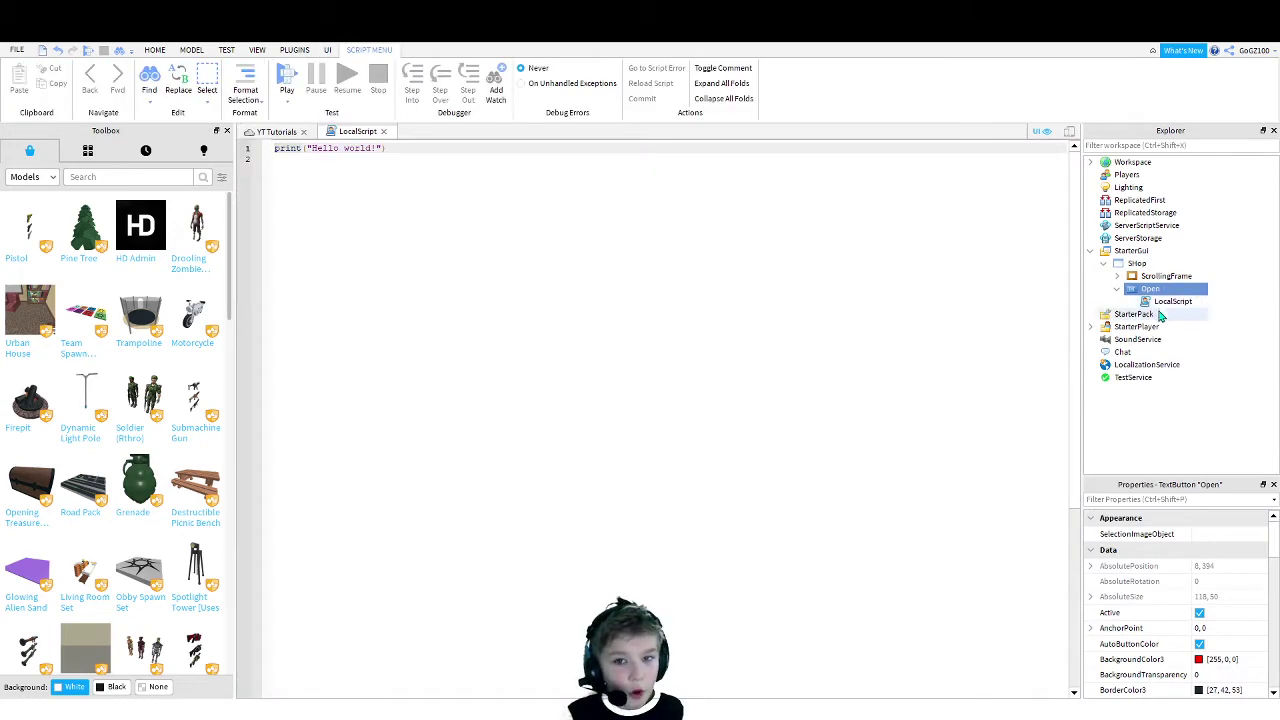
pyautogui.moveTo(403, 149); pyautogui.dragTo(65, 155)
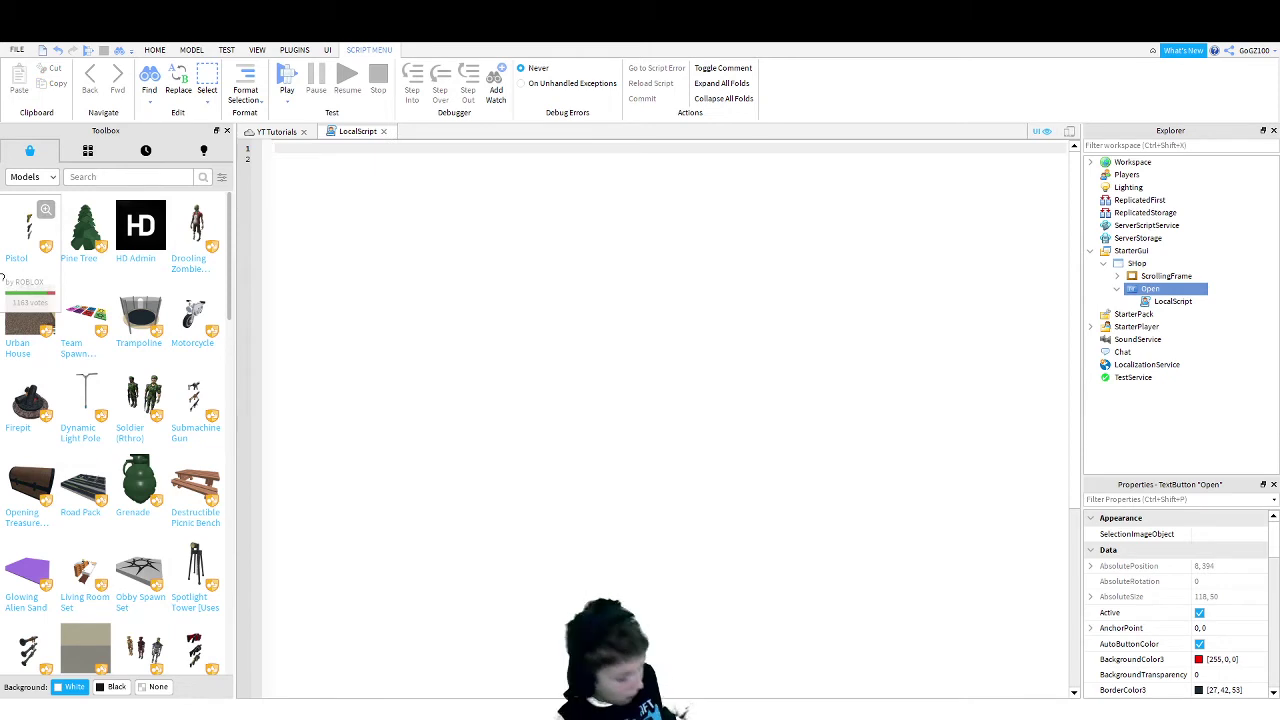
# Write the handler script.Parent.MouseButton1Click:Connect(function() with its closing end) in the Open button's LocalScript
pyautogui.write('-cript')
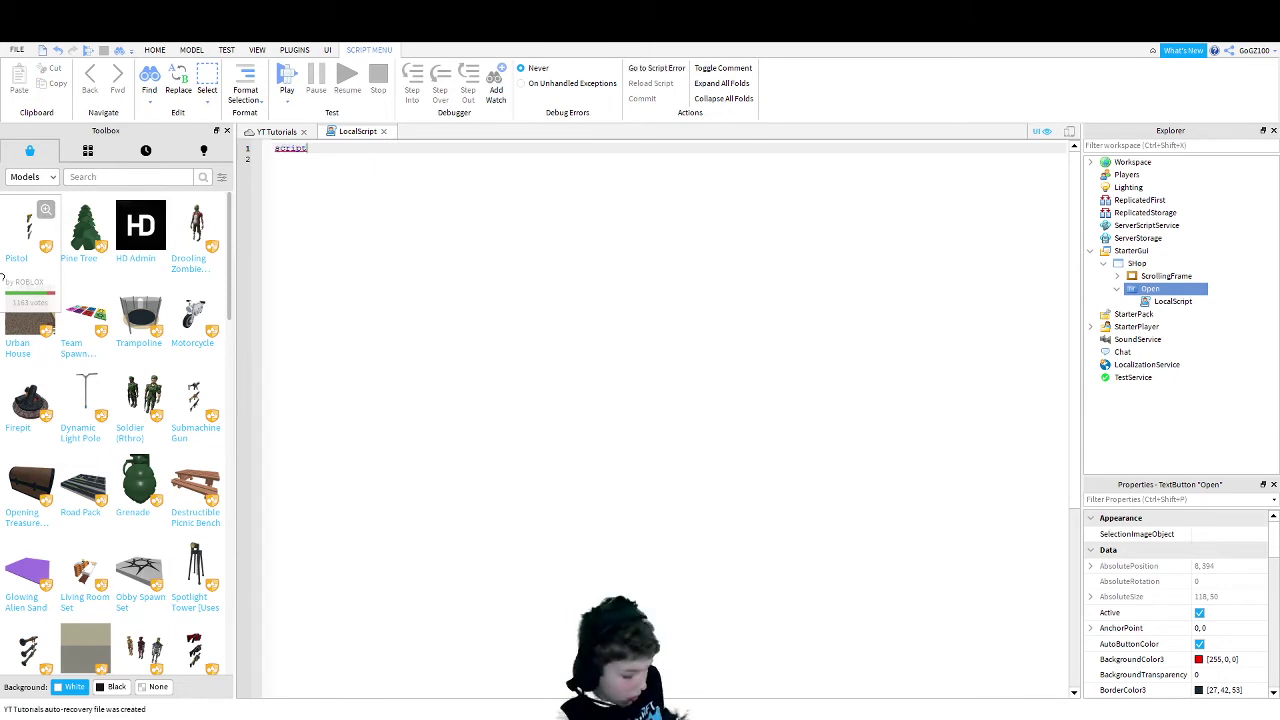
pyautogui.write('.Parent.')
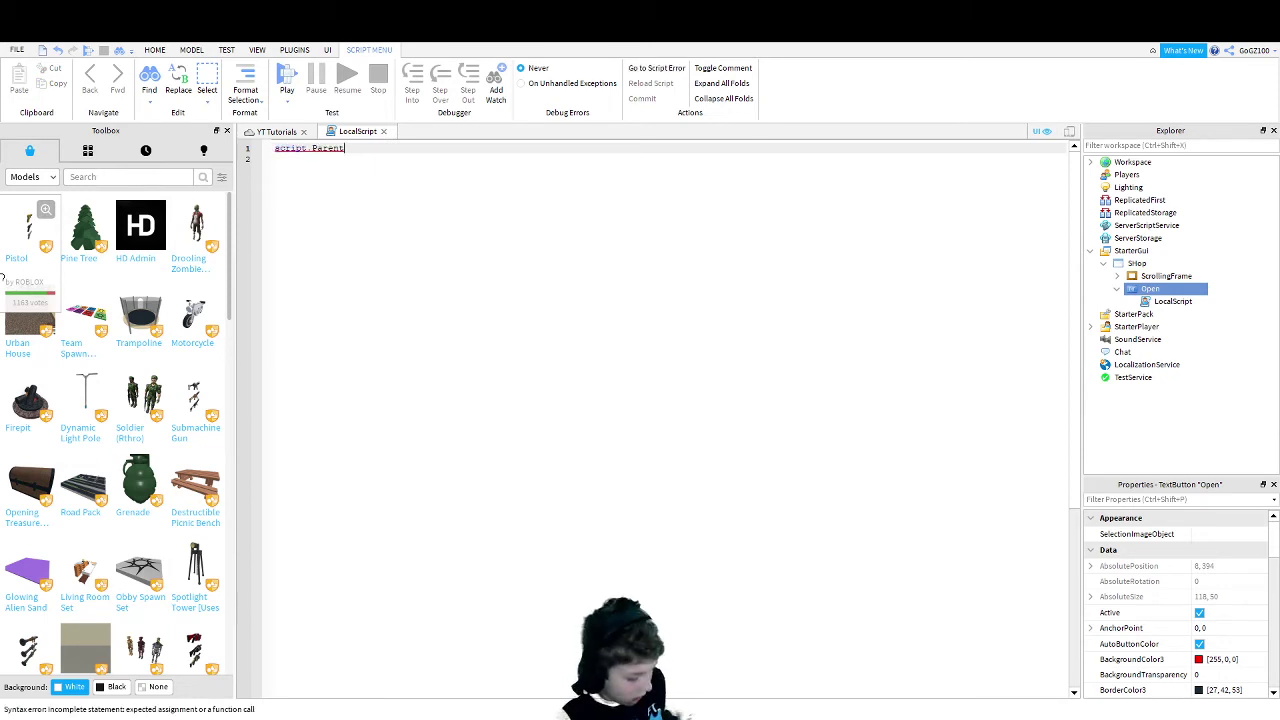
pyautogui.write('MouseButton1Click')
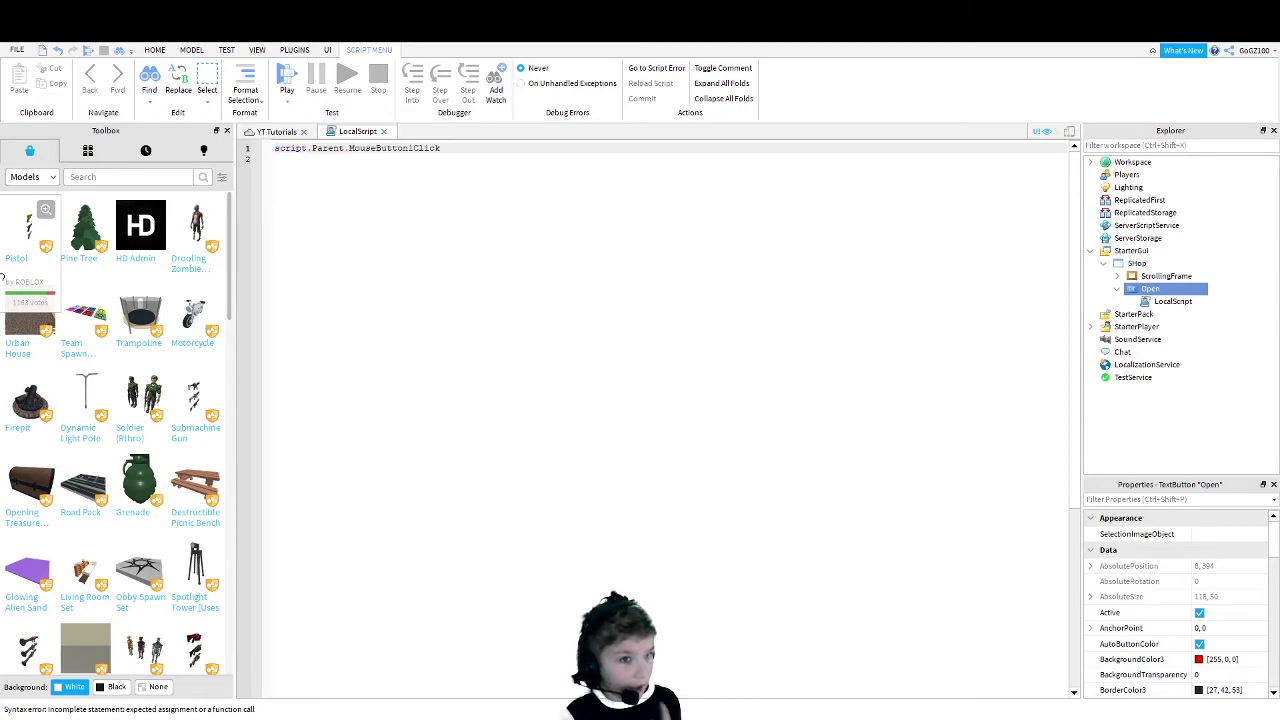
pyautogui.write(':C')
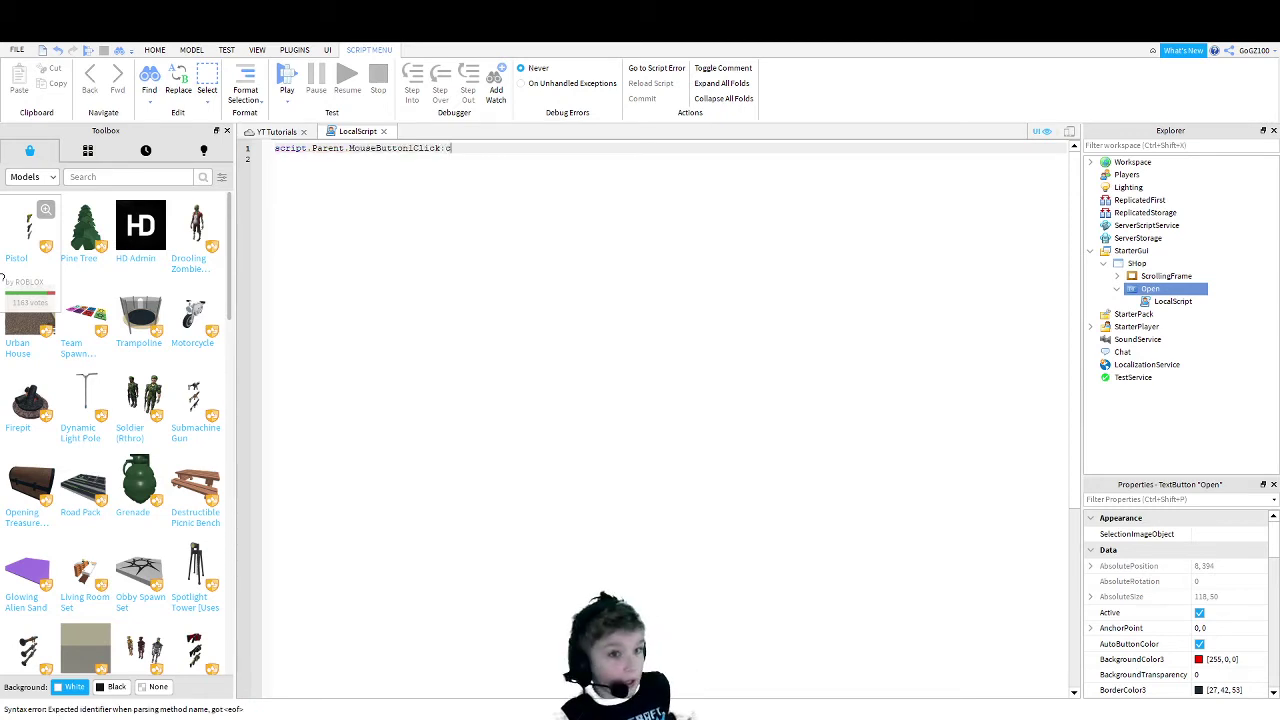
pyautogui.write('onnect()f')
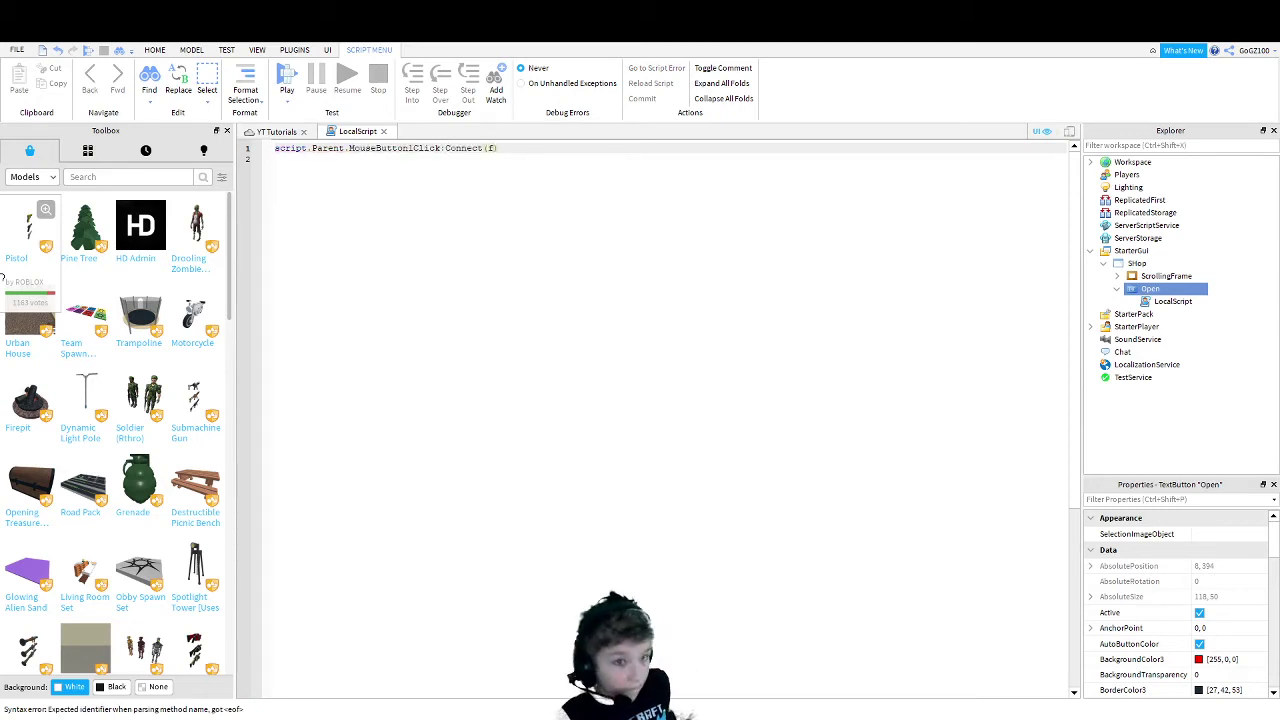
pyautogui.write('unction')
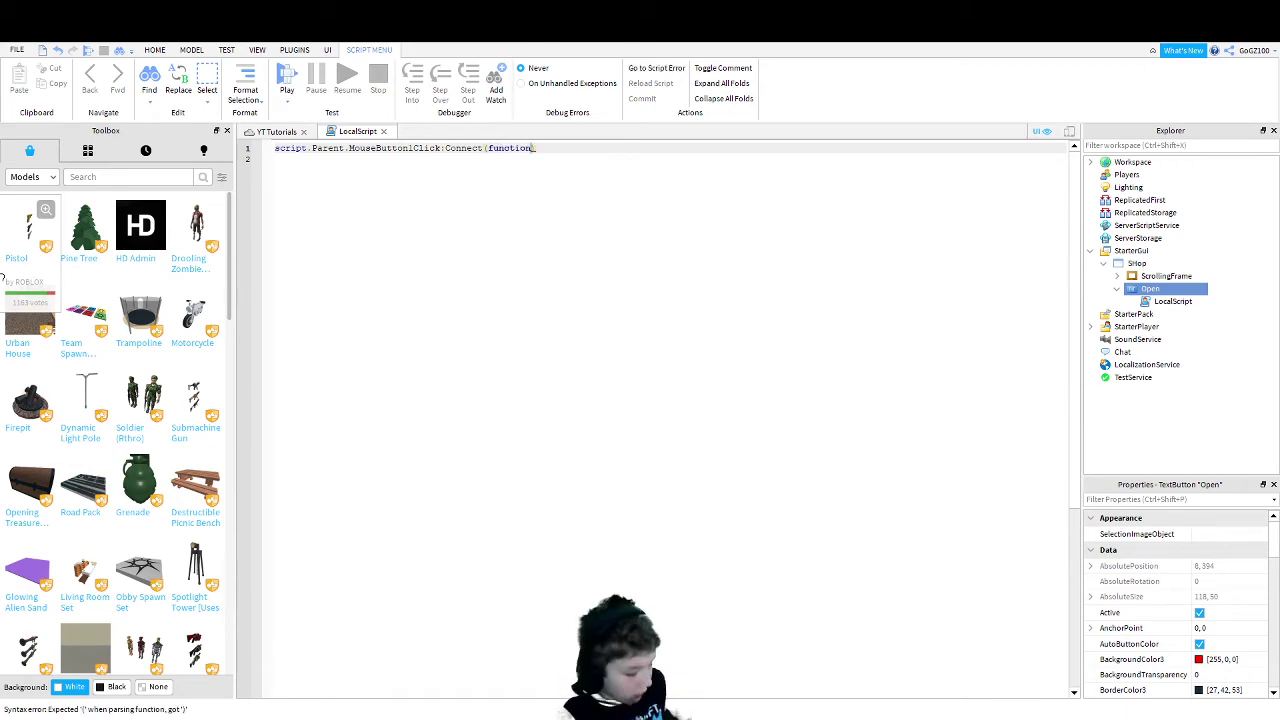
pyautogui.write('()')
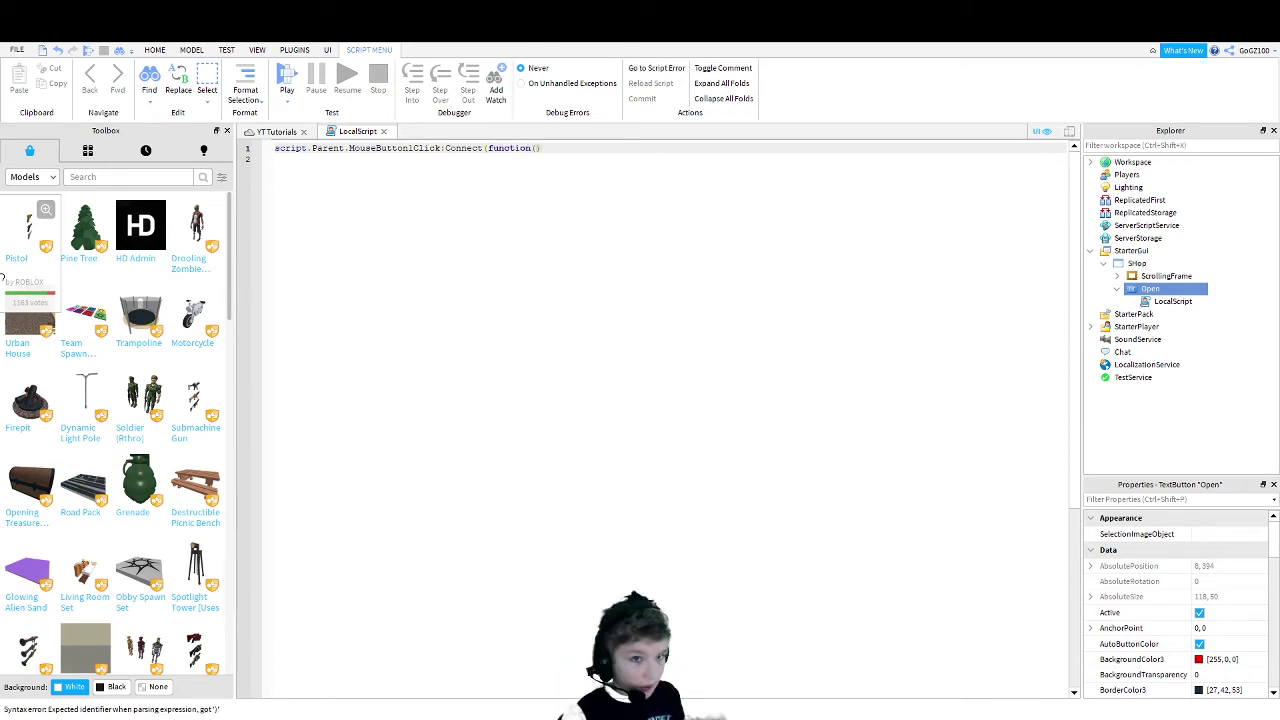
pyautogui.press('BackSpace')
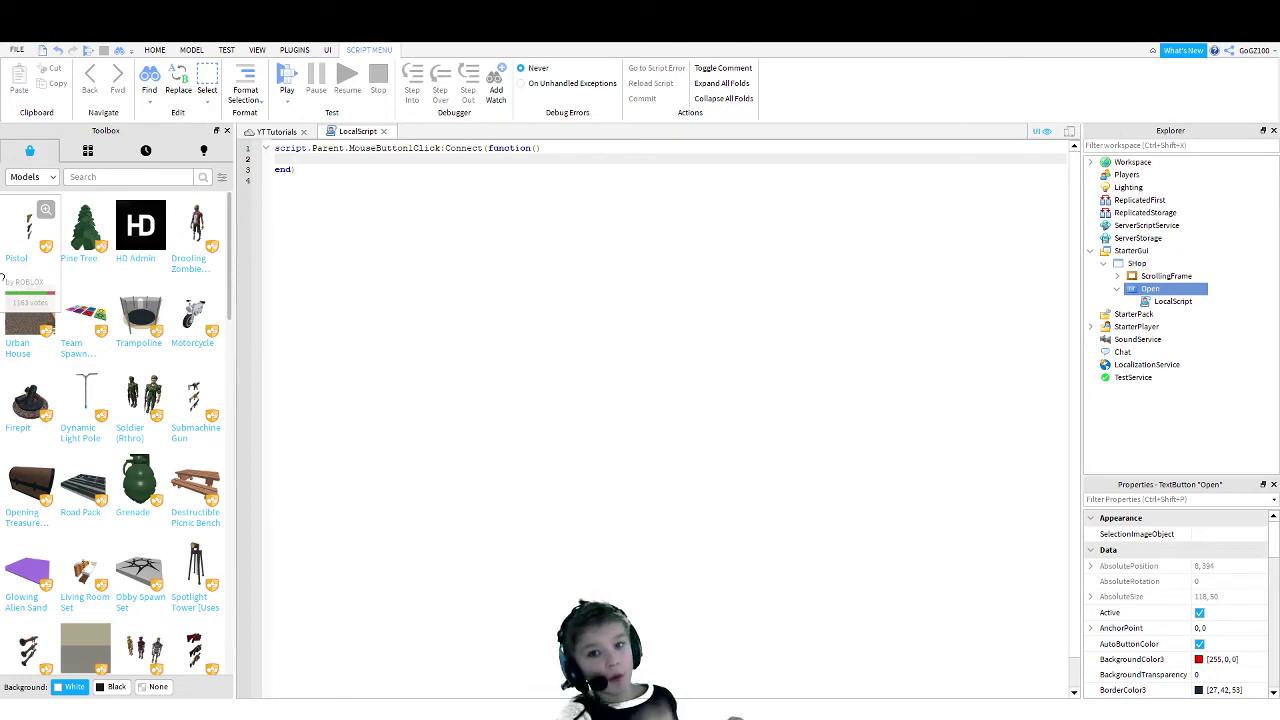
# Add script.Parent.Parent.ScrollingFrame.Visible = true inside the click function and close the script
pyautogui.write('sc')
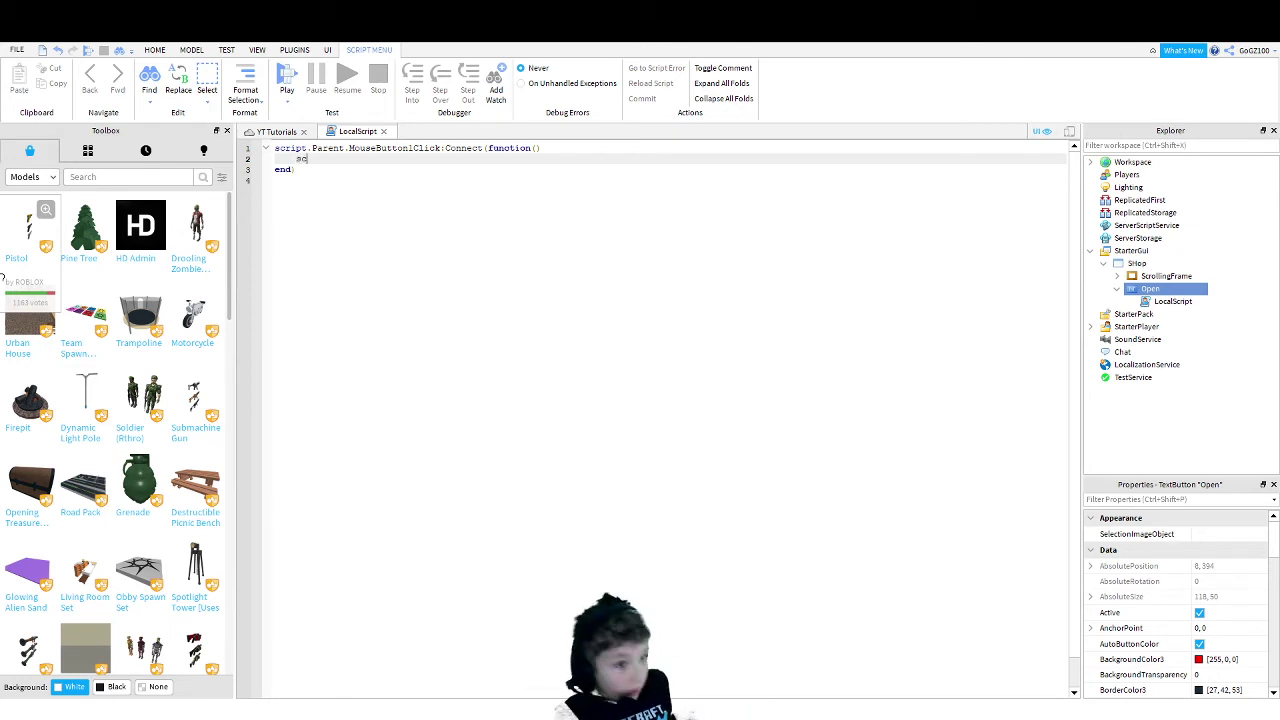
pyautogui.write('ript.P')
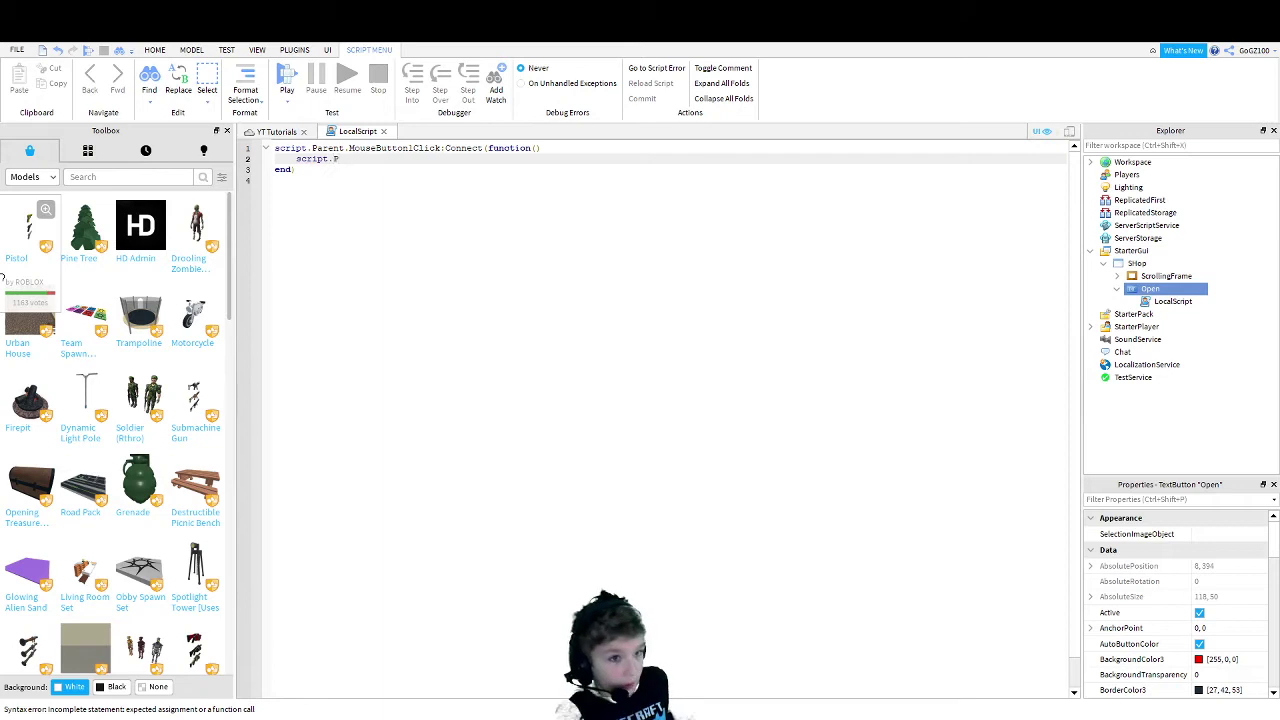
pyautogui.write('arent.')
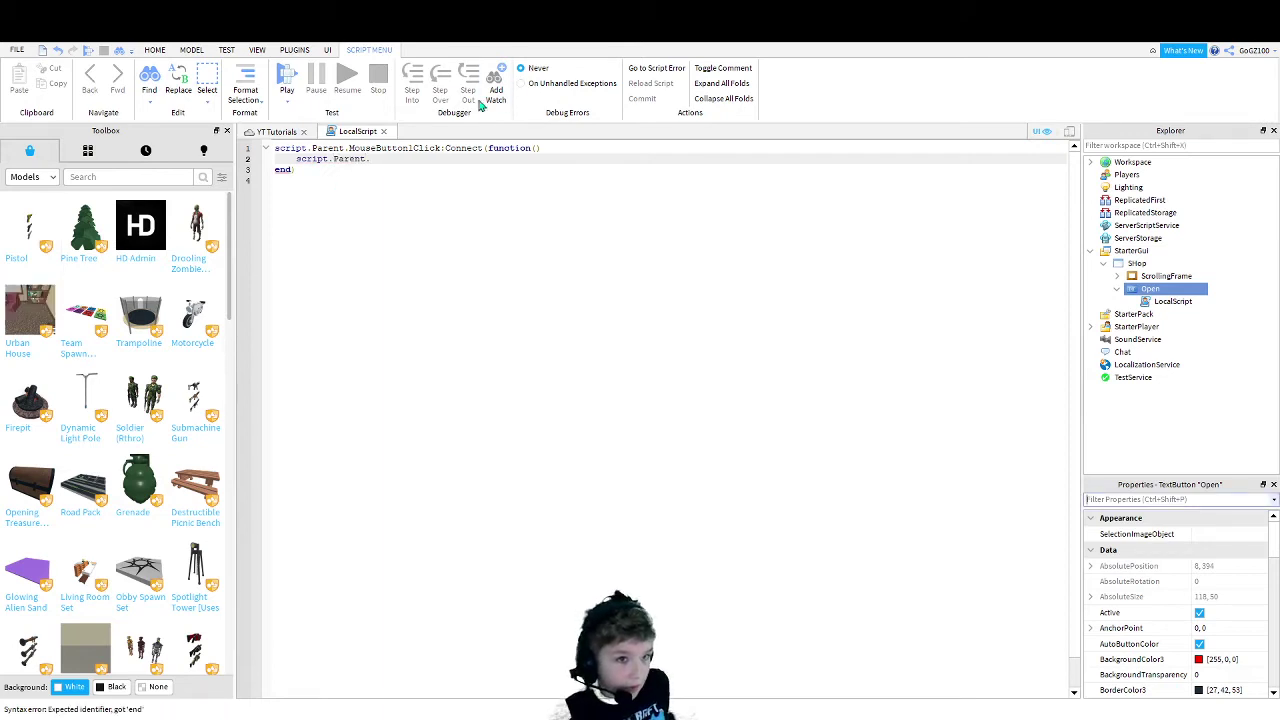
pyautogui.write('P')
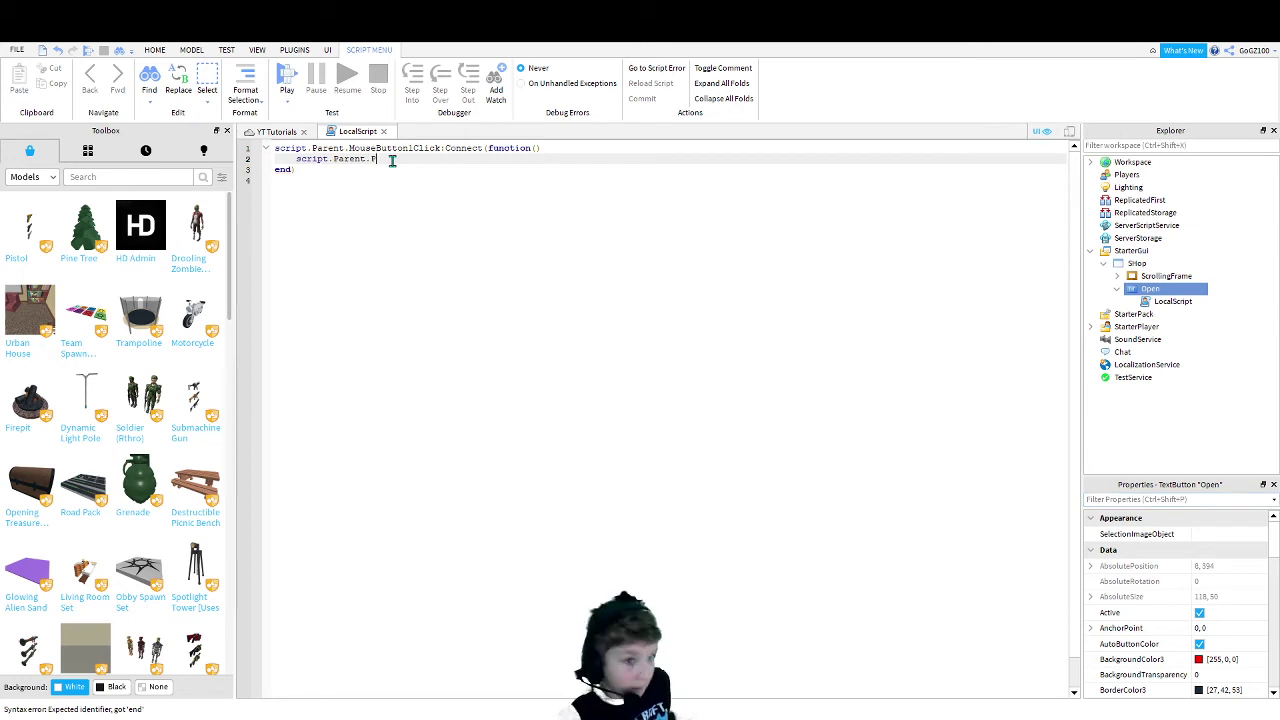
pyautogui.write('arent.')
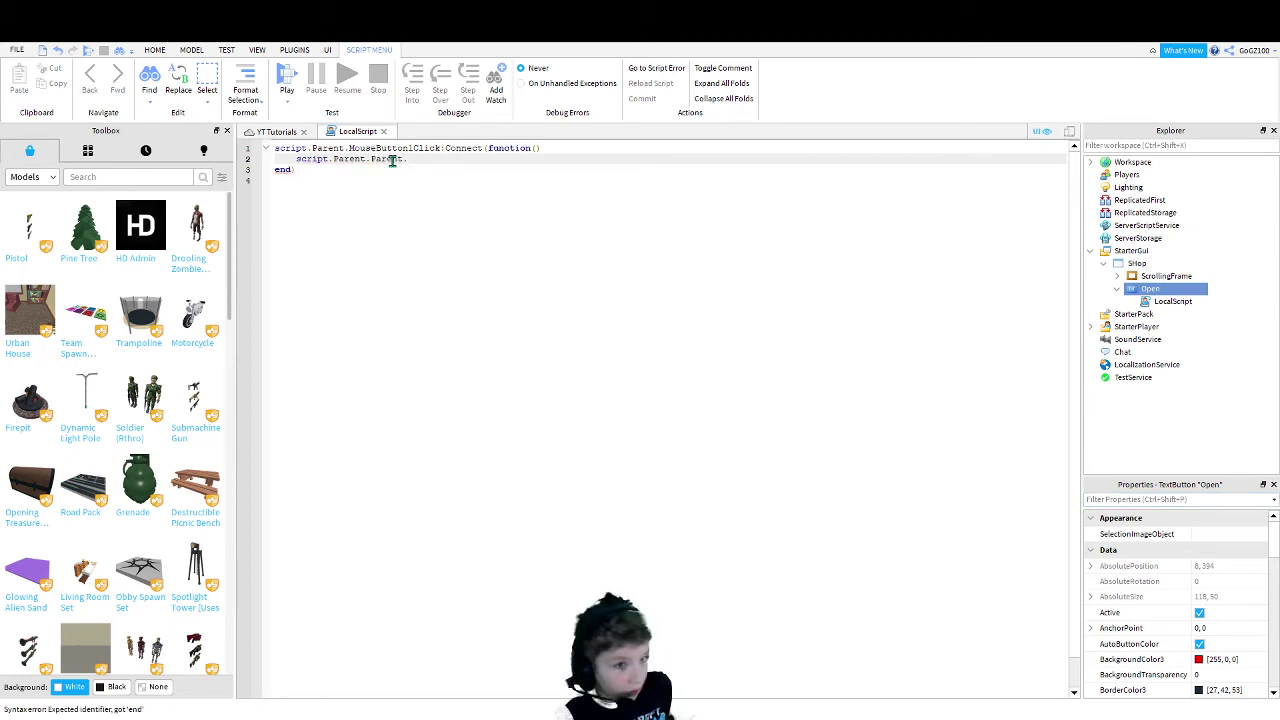
pyautogui.write('ScrollingFrame')
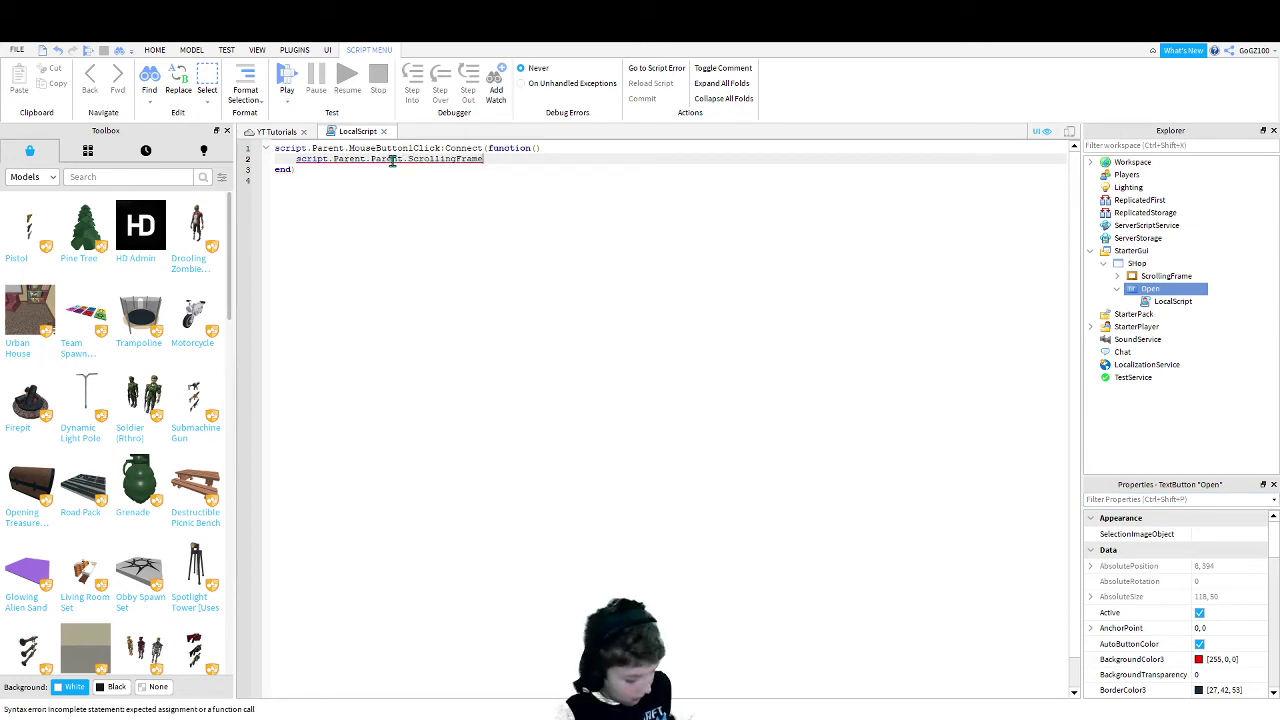
pyautogui.write('.Visible')
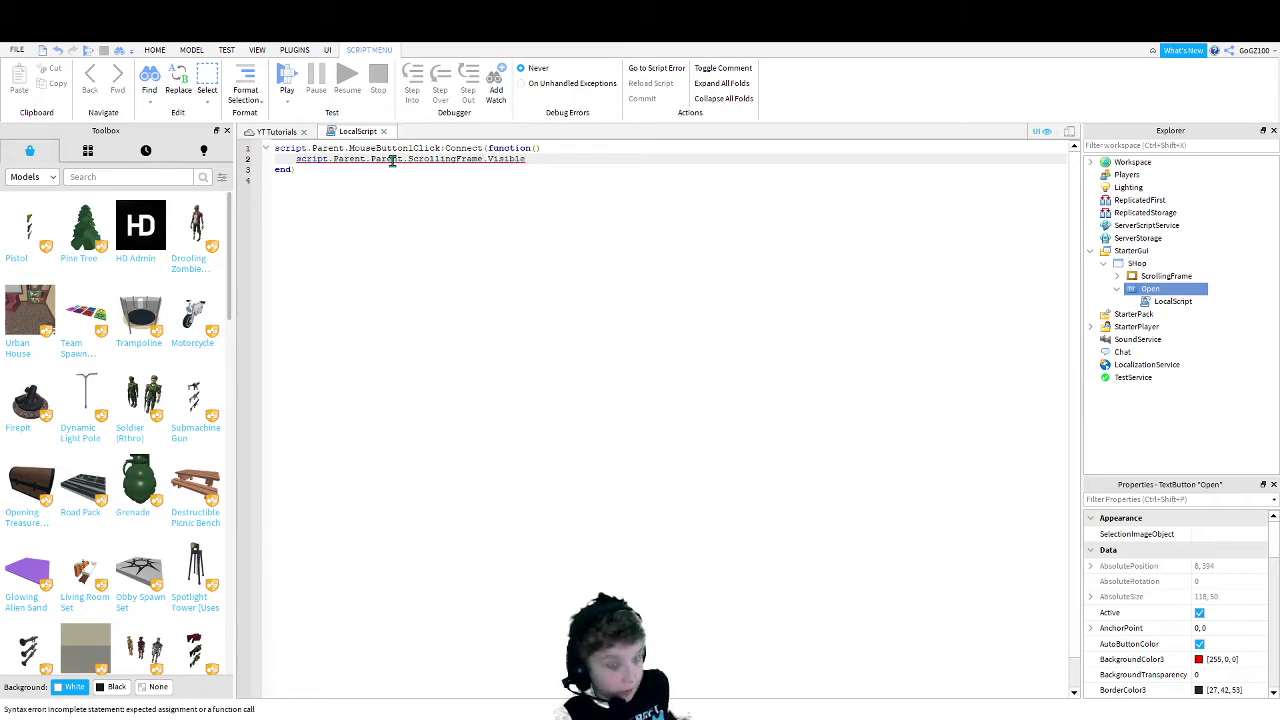
pyautogui.write(' = true')
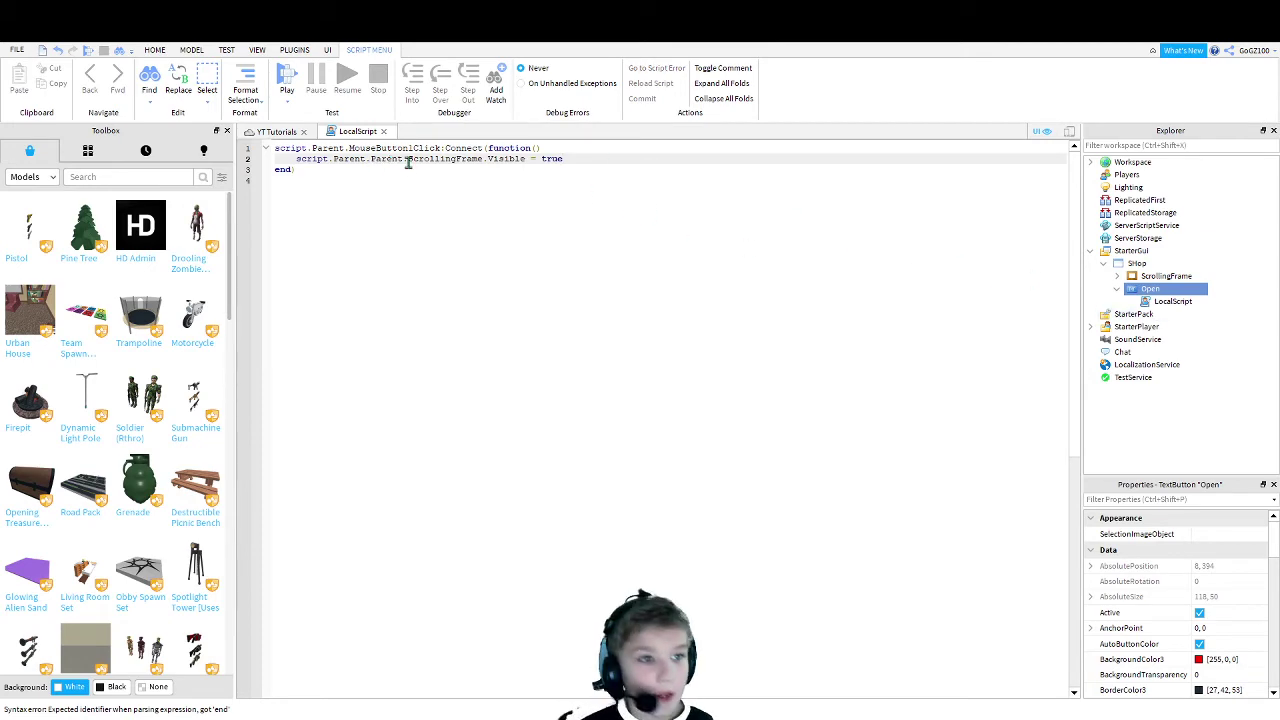
pyautogui.click(383, 131)
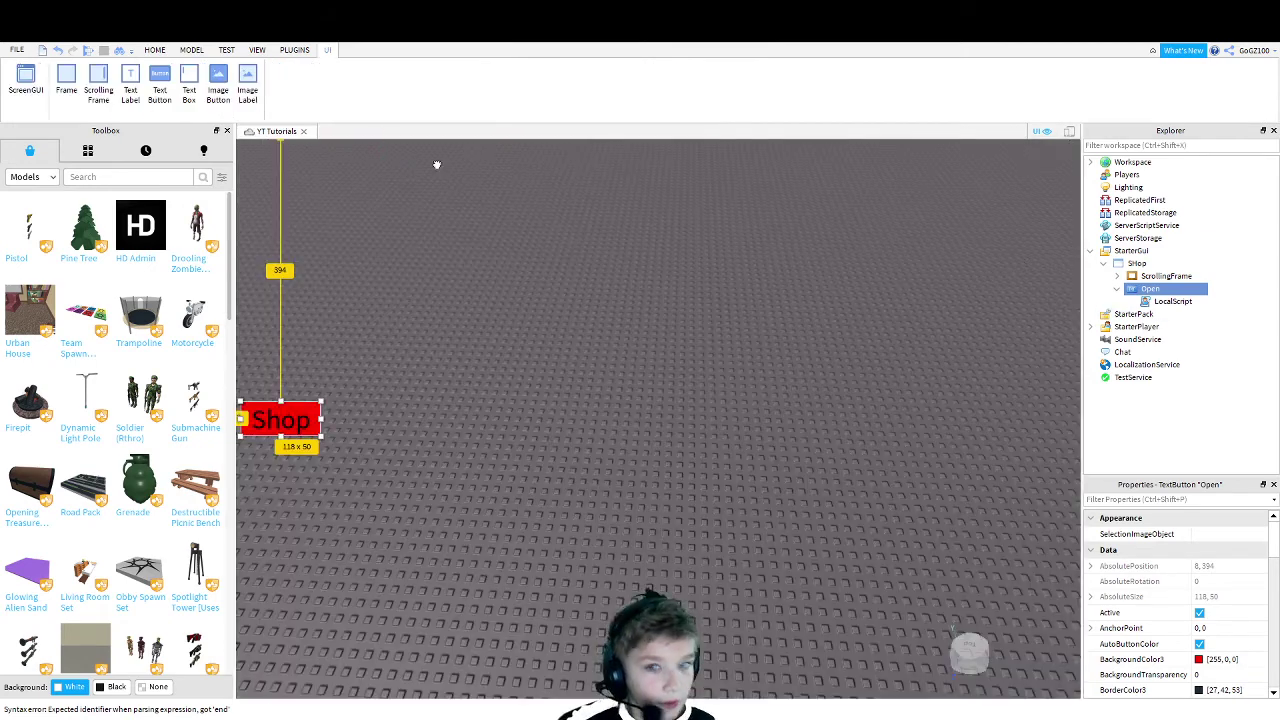
# Add a LocalScript to the Close button inside the ScrollingFrame and delete its default print line
pyautogui.click(1118, 289)
pyautogui.click(1118, 276)
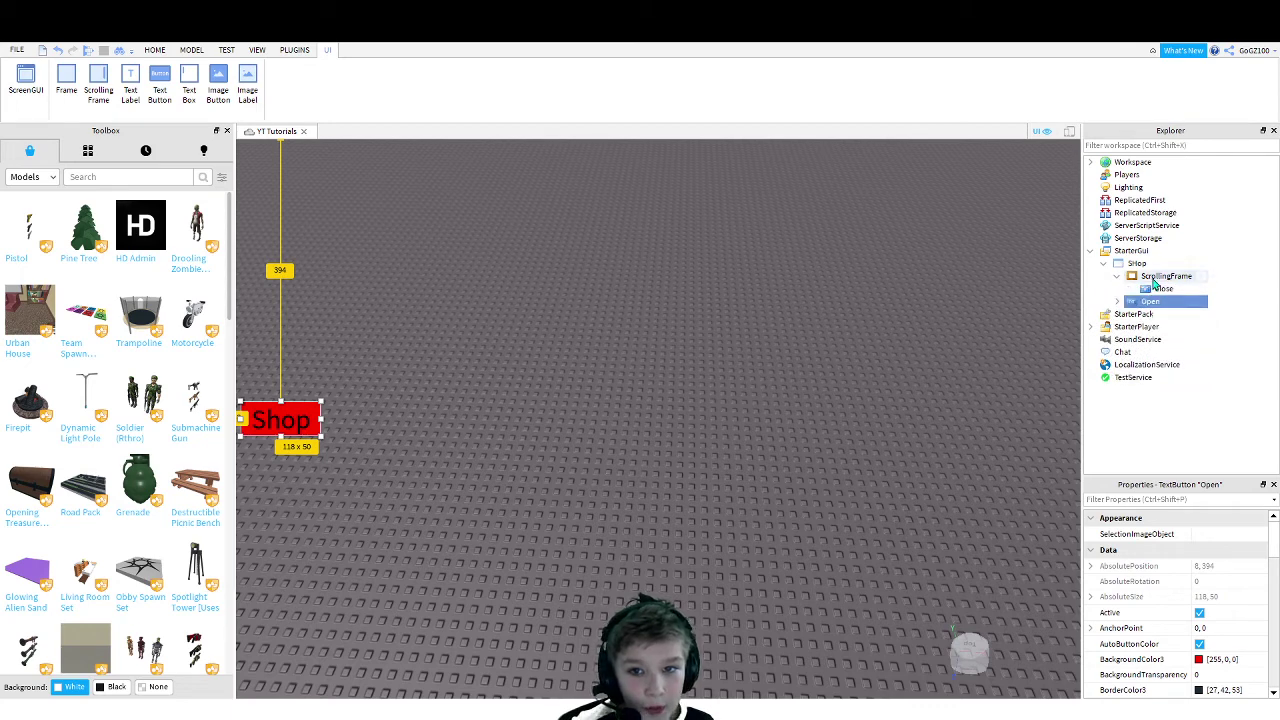
pyautogui.click(1163, 288)
pyautogui.click(1183, 289)
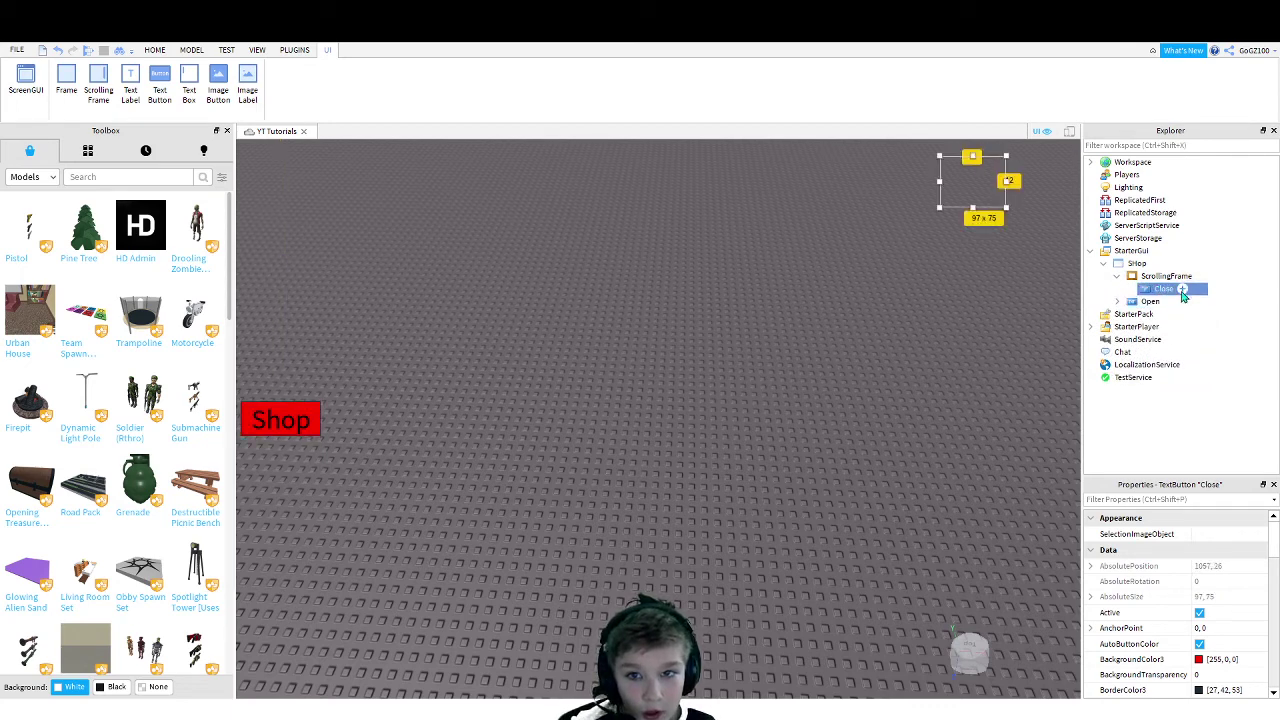
pyautogui.click(1175, 350)
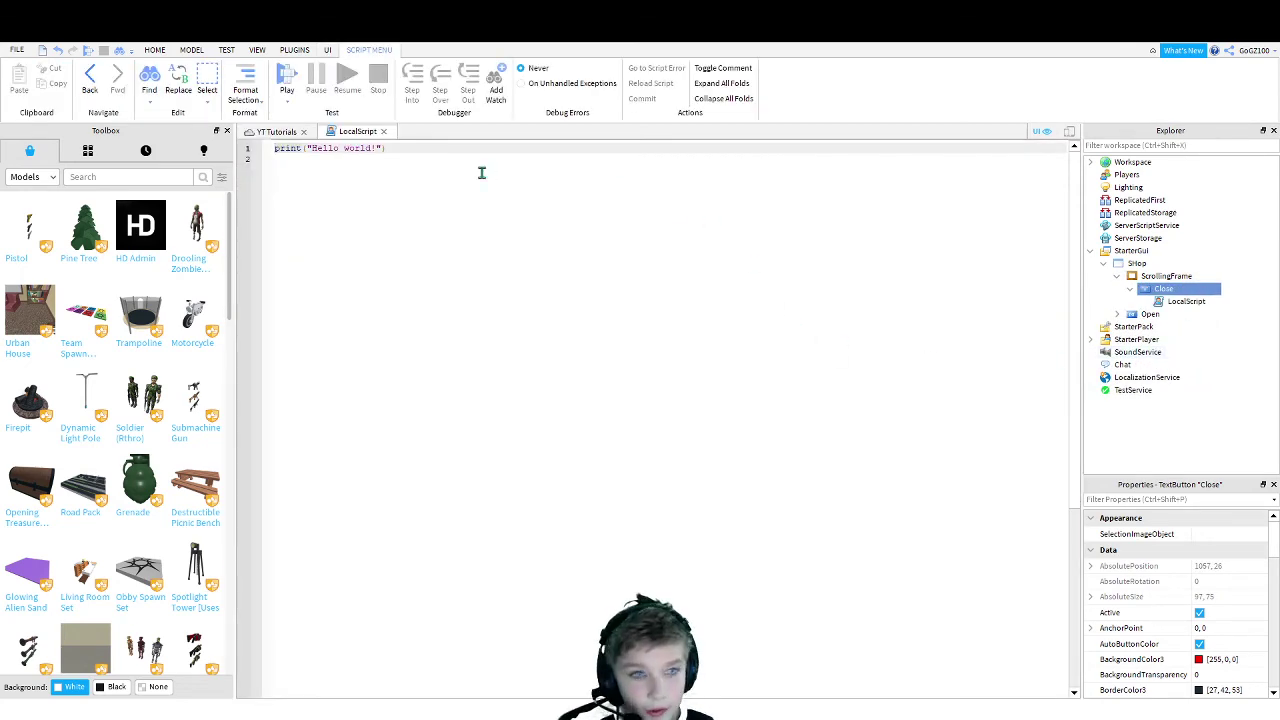
pyautogui.moveTo(412, 148); pyautogui.dragTo(200, 136)
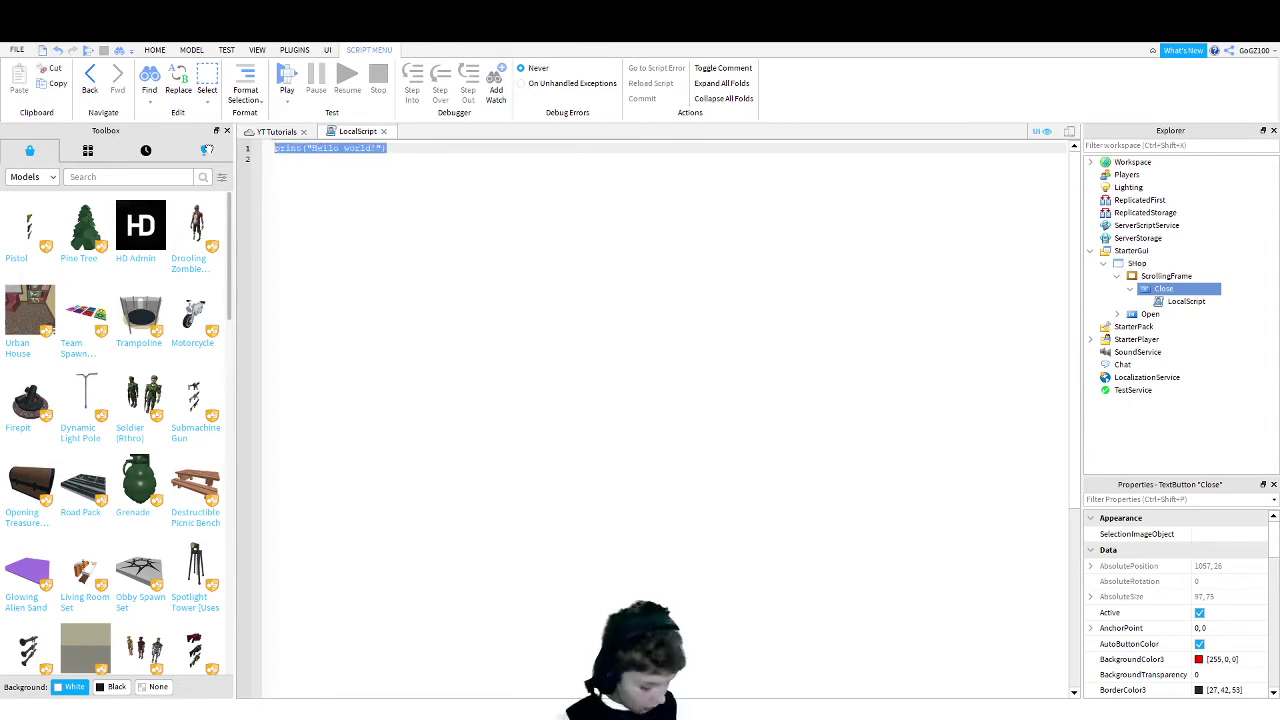
pyautogui.press('BackSpace')
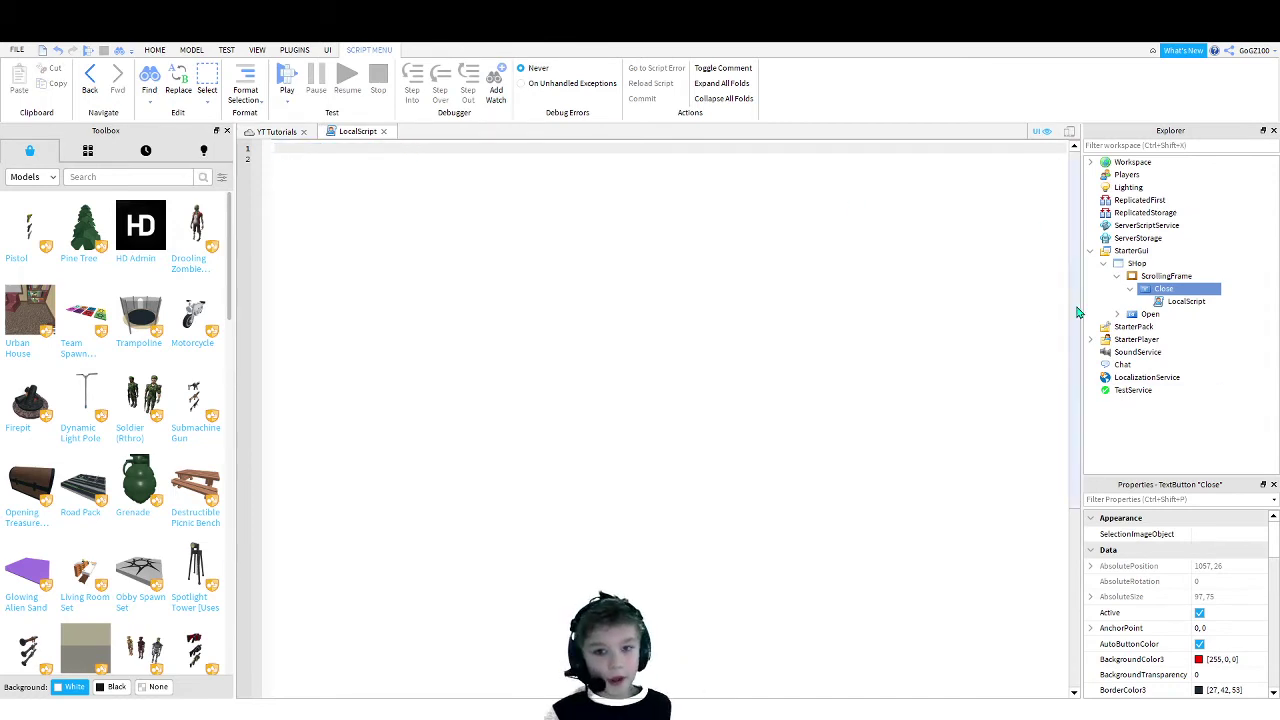
# Copy all the code from the Open button's LocalScript into the Close button's empty LocalScript
pyautogui.click(1117, 314)
pyautogui.doubleClick(1176, 328)
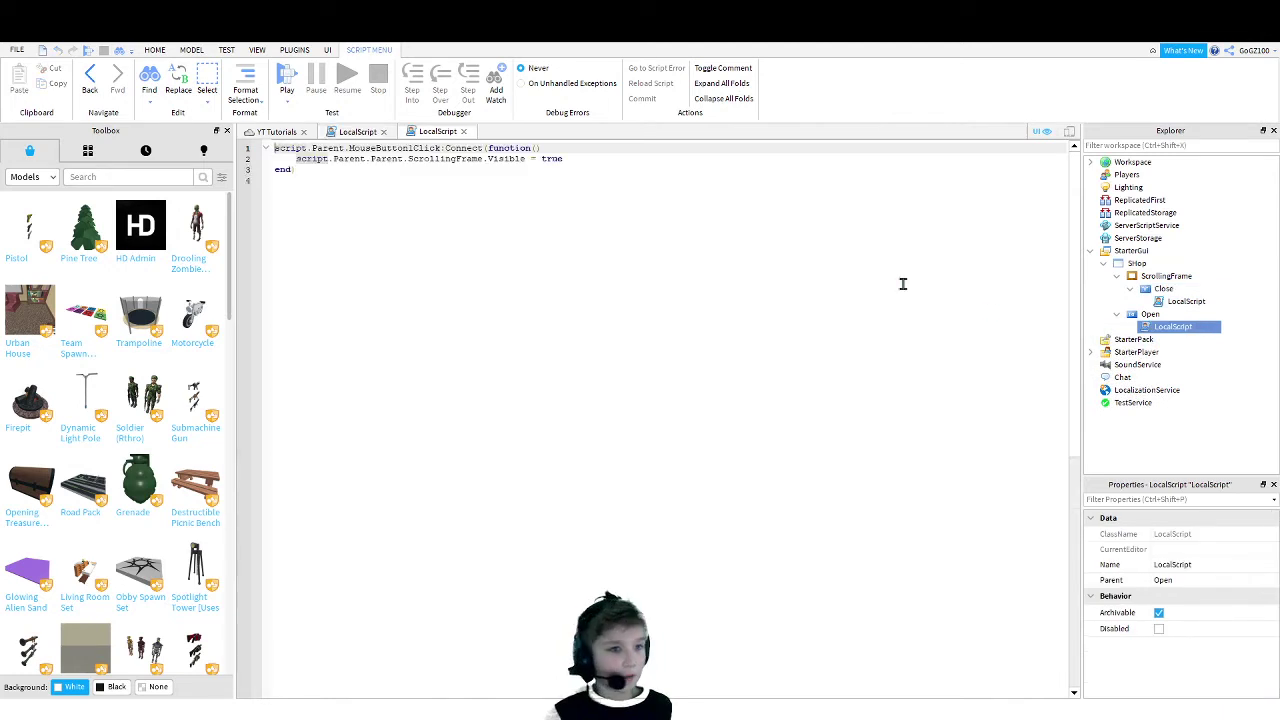
pyautogui.moveTo(317, 171); pyautogui.dragTo(146, 113)
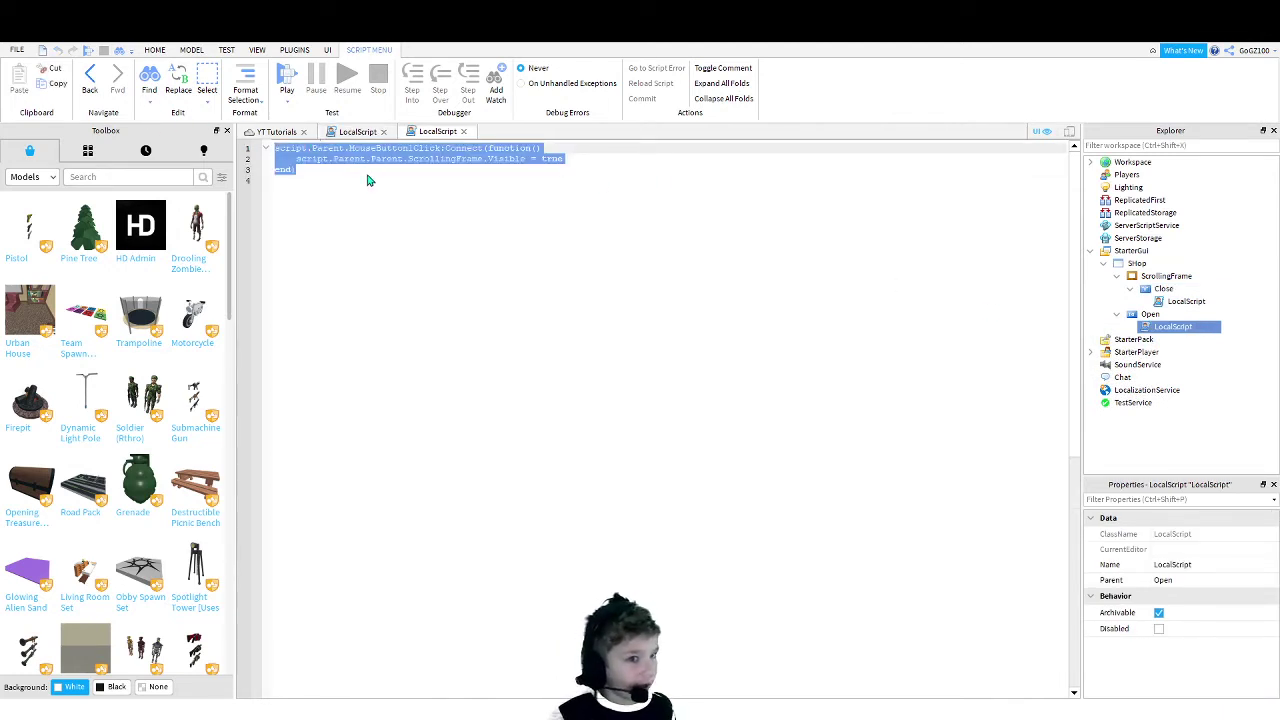
pyautogui.hotkey('ctrl', 'c')
pyautogui.click(357, 180)
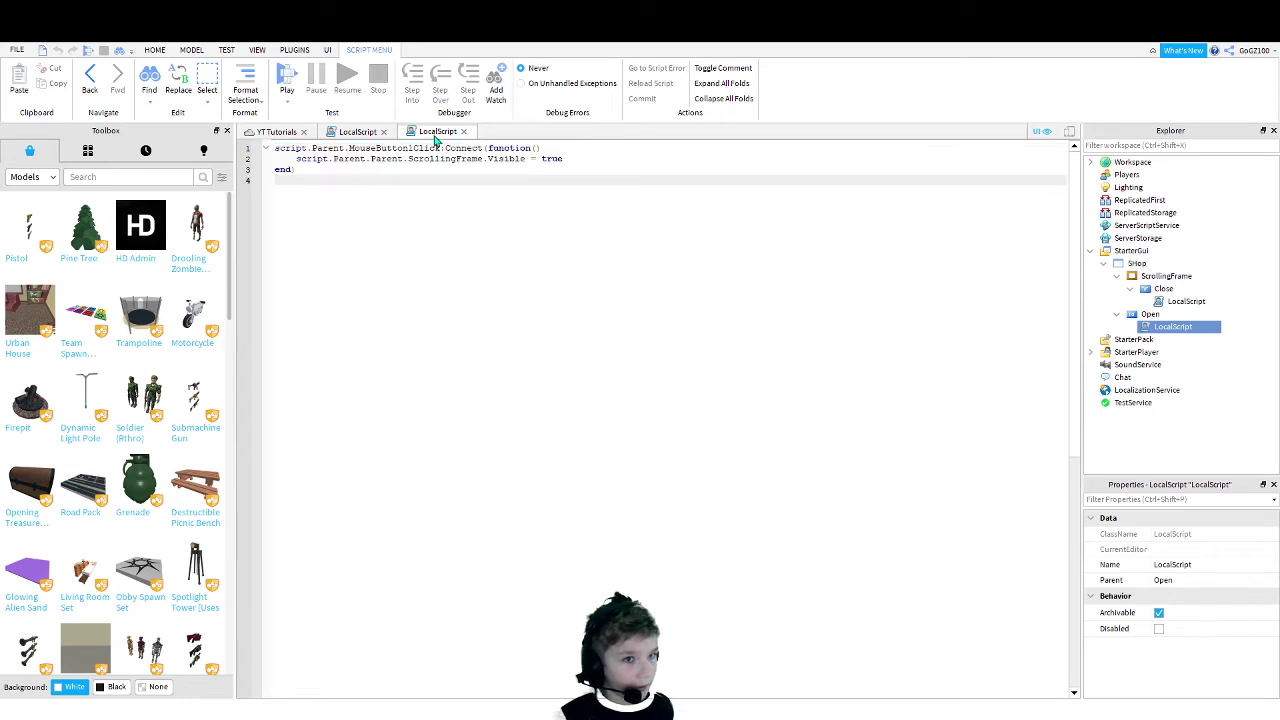
pyautogui.click(463, 131)
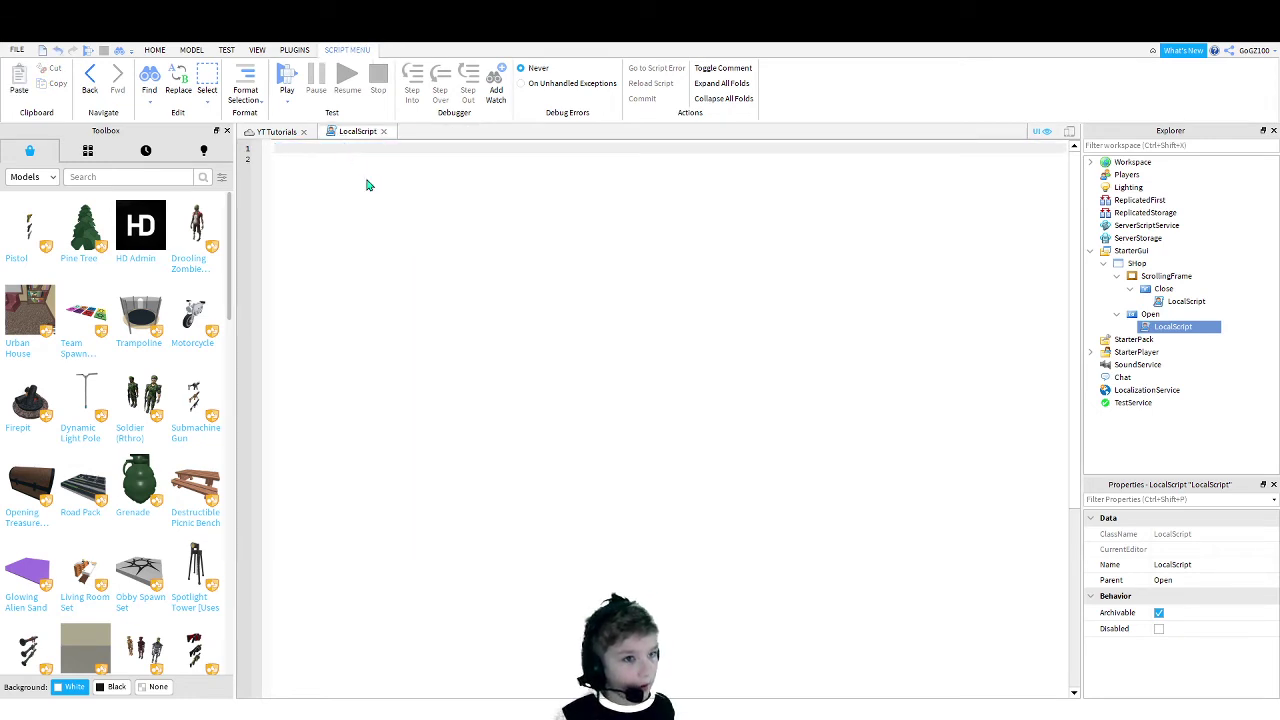
pyautogui.hotkey('ctrl', 'v')
# Set the ScrollingFrame's Visible value to false in the Close button's script and close the script
pyautogui.click(573, 158)
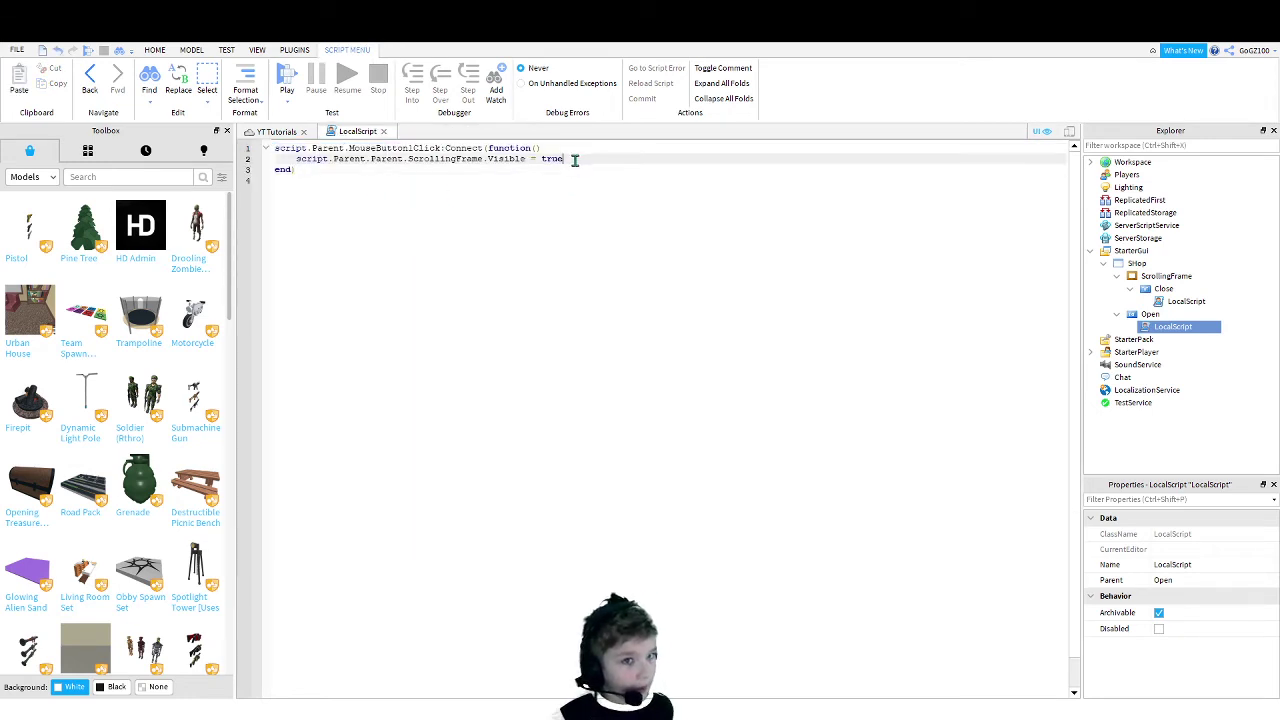
pyautogui.press('BackSpace')
pyautogui.press('BackSpace')
pyautogui.press('BackSpace')
pyautogui.press('BackSpace')
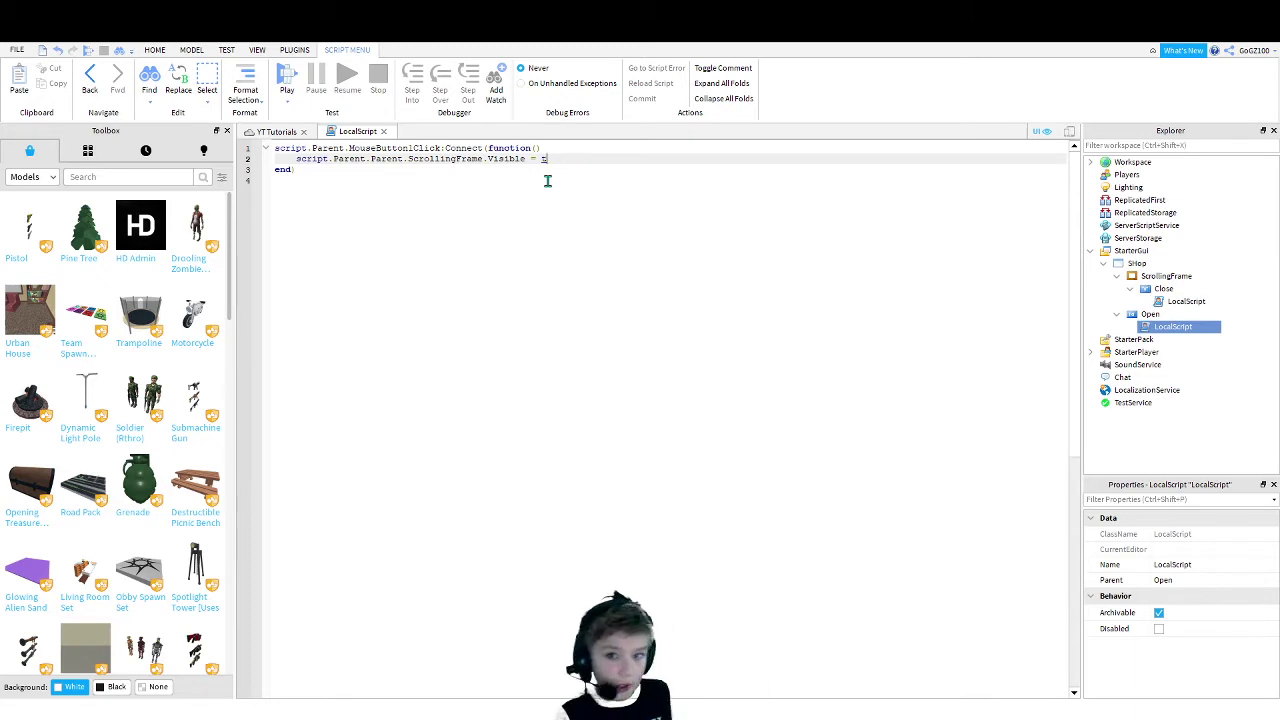
pyautogui.press('BackSpace')
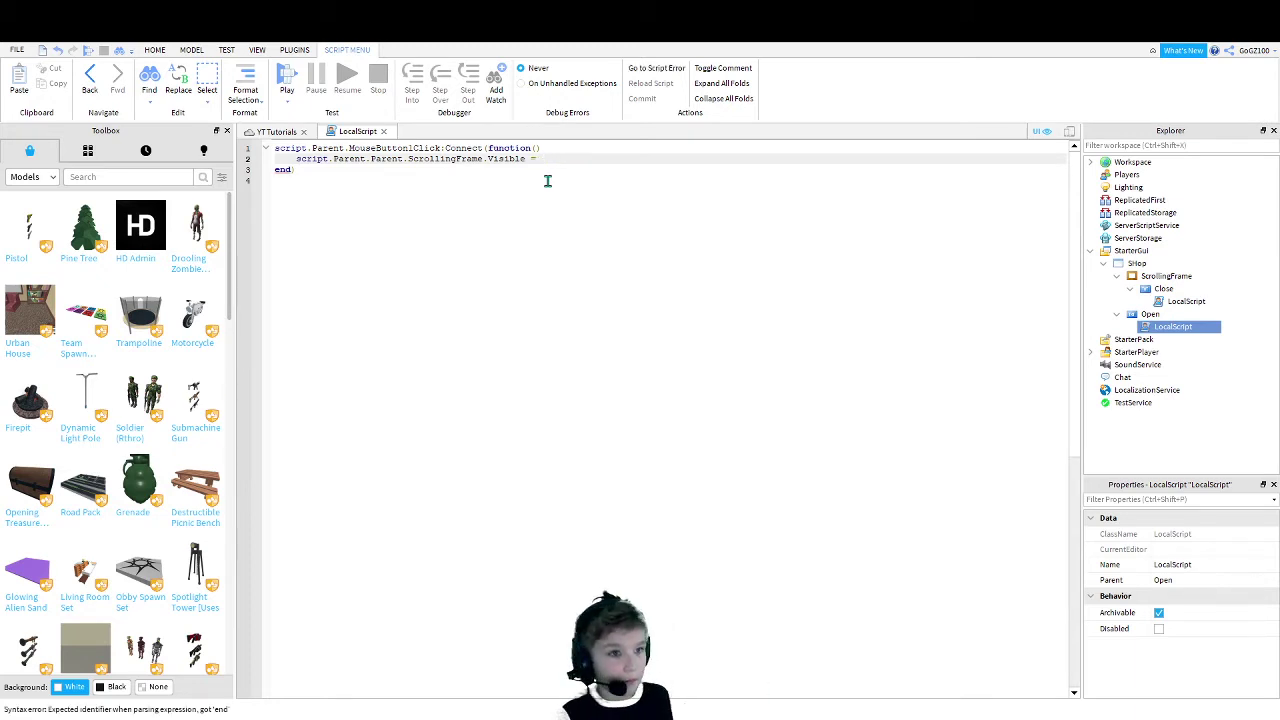
pyautogui.write('false')
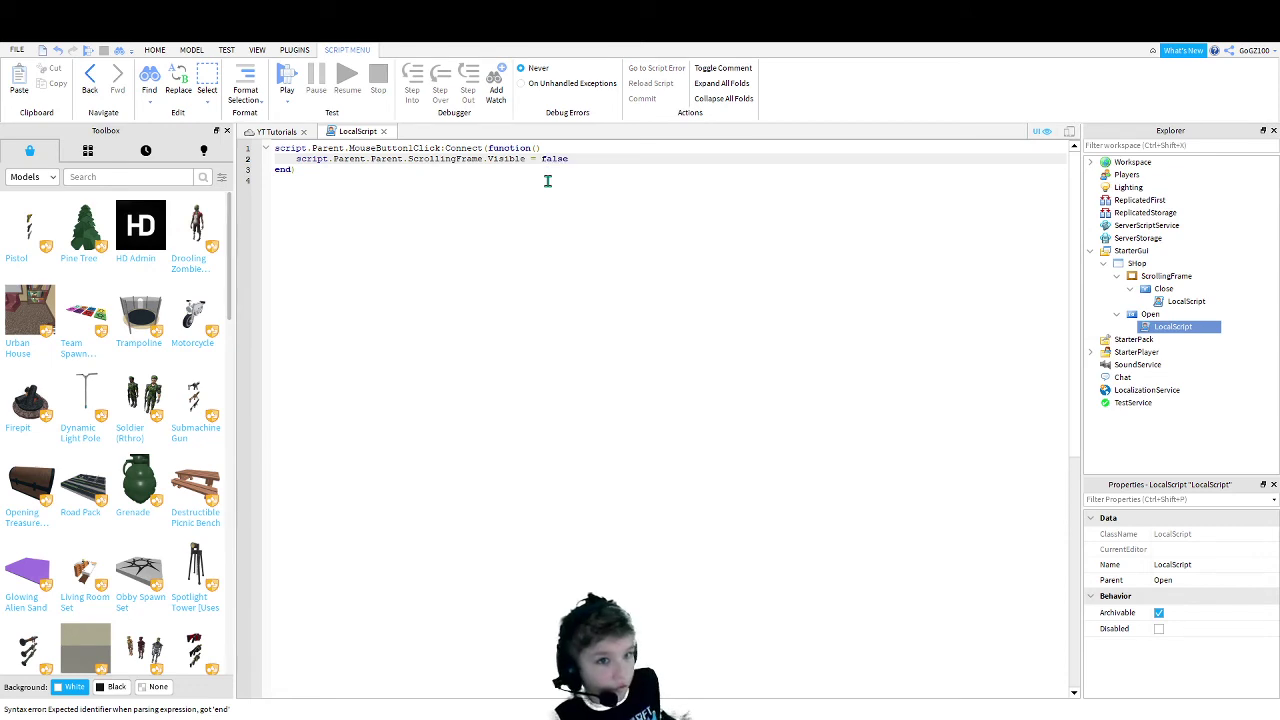
pyautogui.click(383, 131)
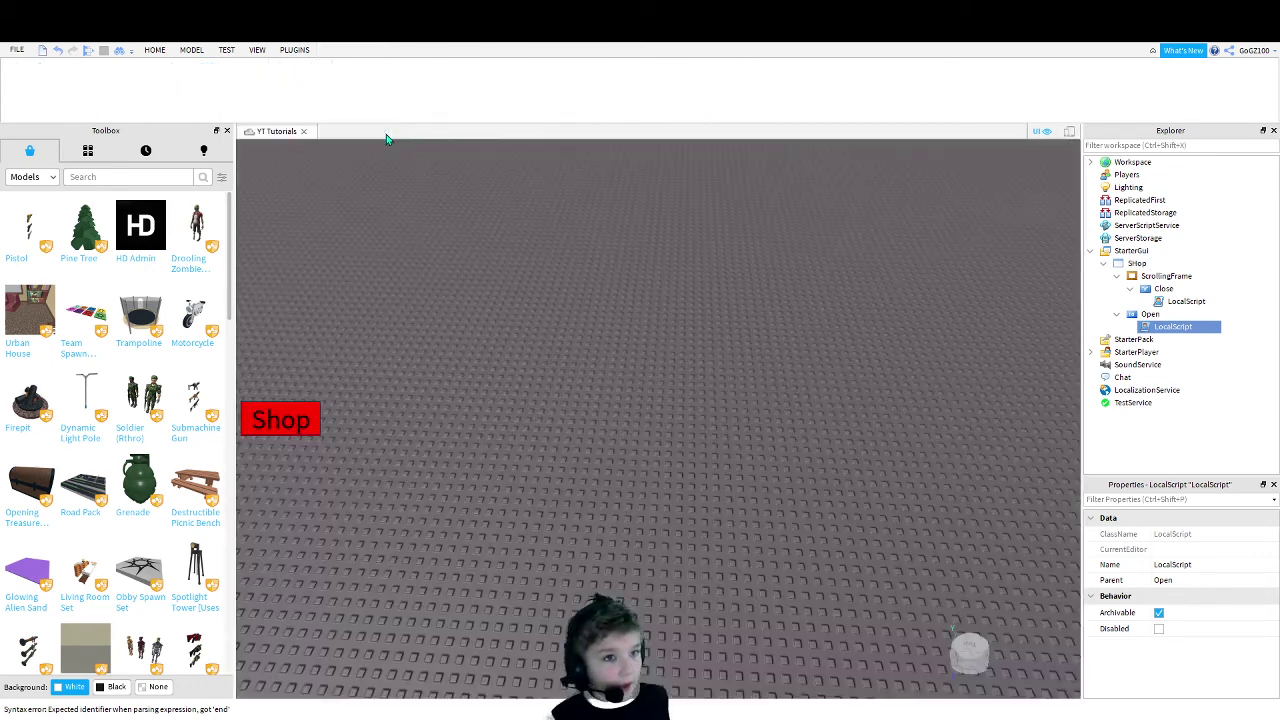
# Start a playtest of the game to try the shop GUI
pyautogui.click(155, 50)
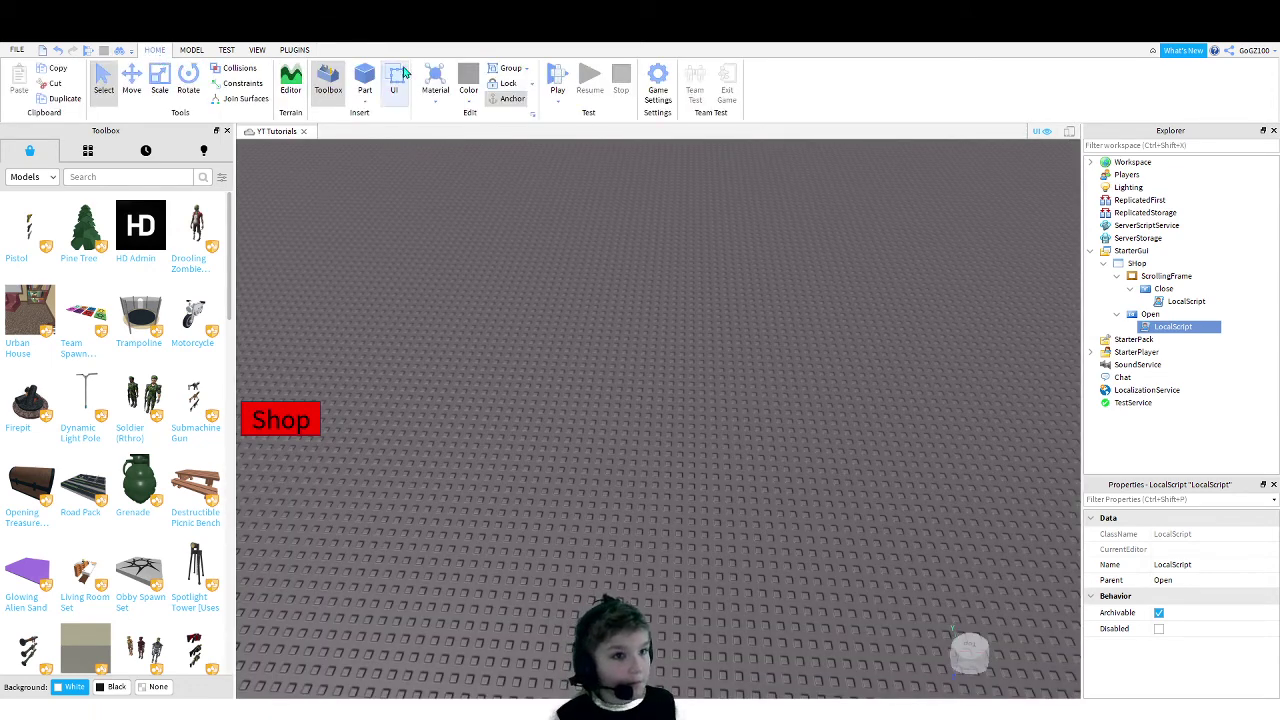
pyautogui.click(551, 77)
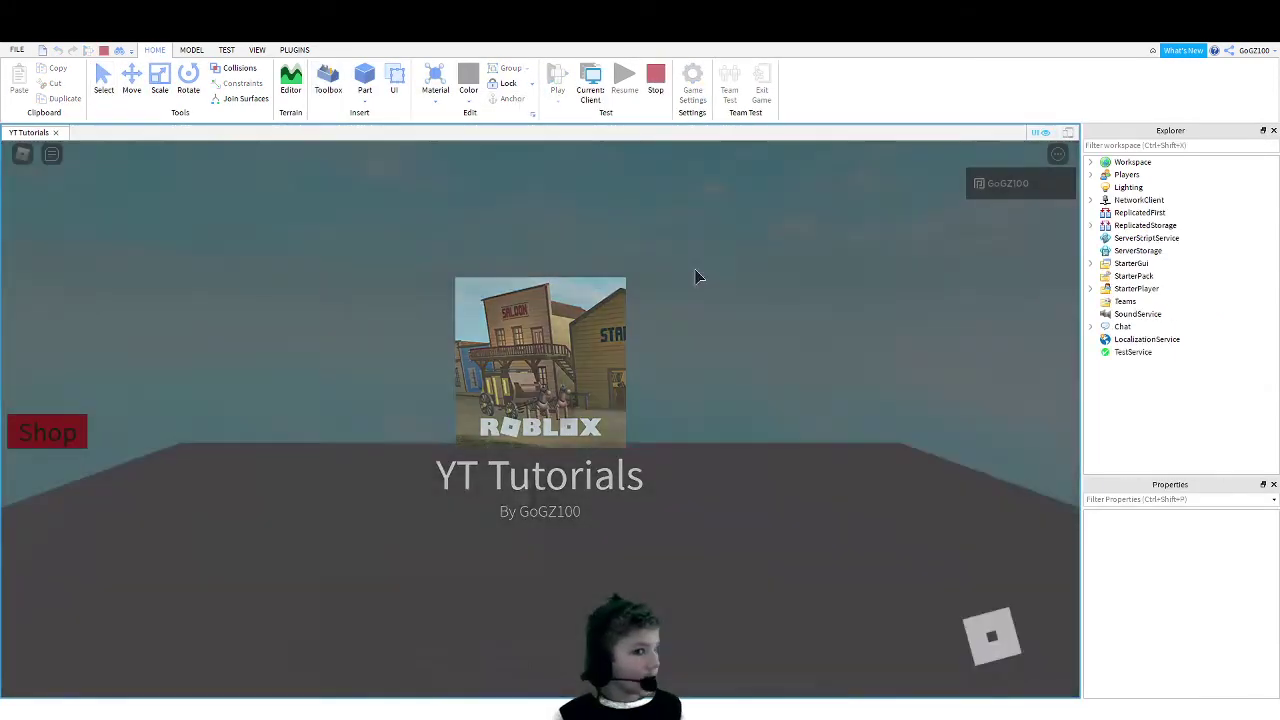
# Open the shop with the Shop button in the playtest, check that its frame scrolls, and stop the playtest
pyautogui.click(78, 432)
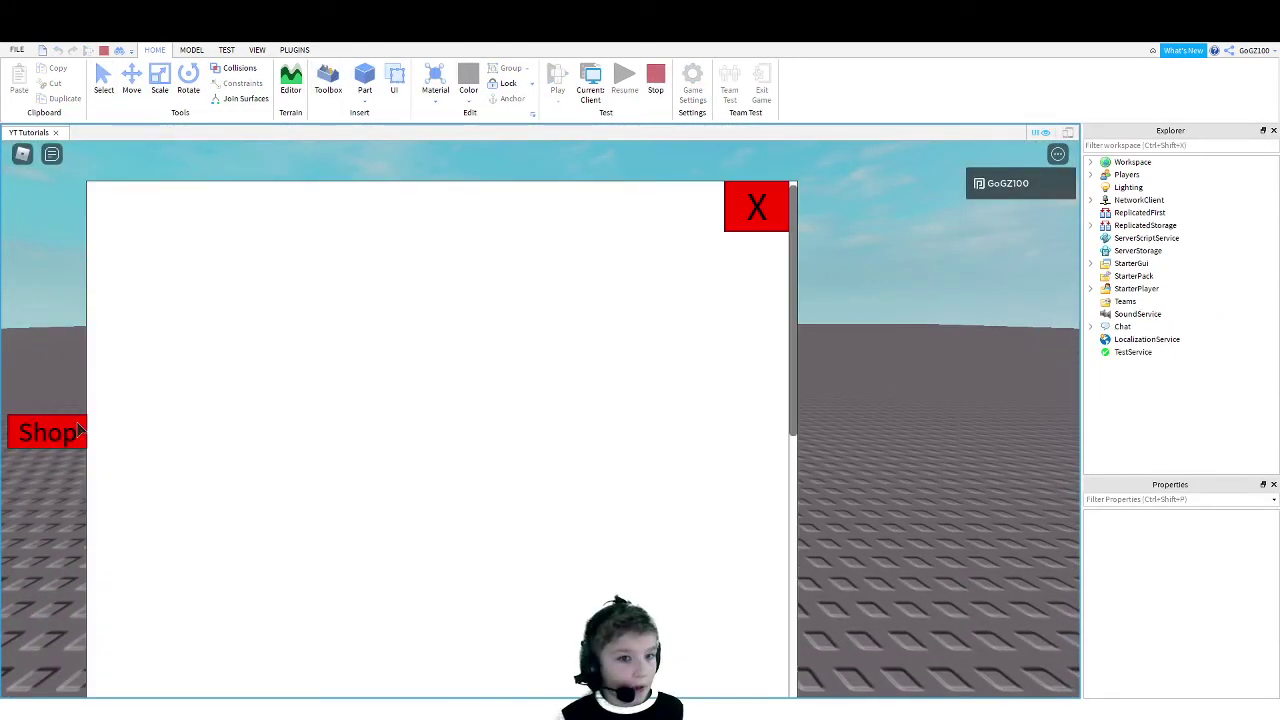
pyautogui.scroll(-5, 534, 360)
pyautogui.scroll(5, 537, 351)
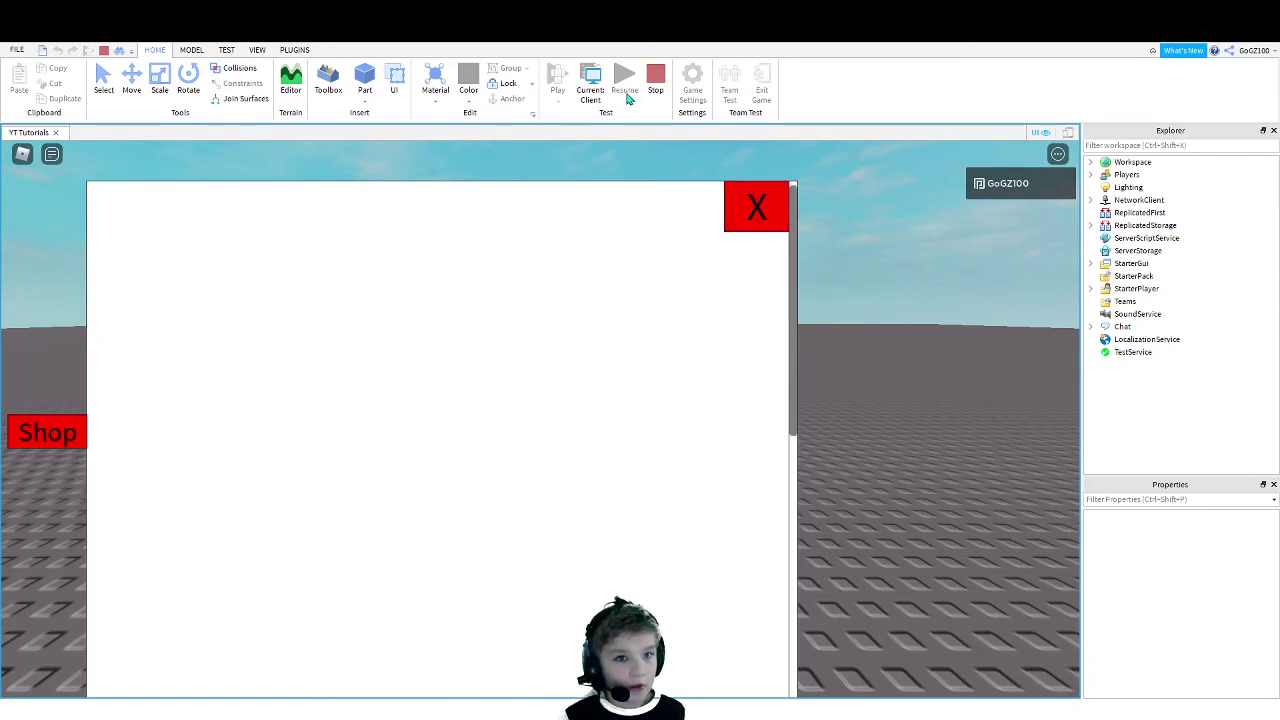
pyautogui.click(656, 80)
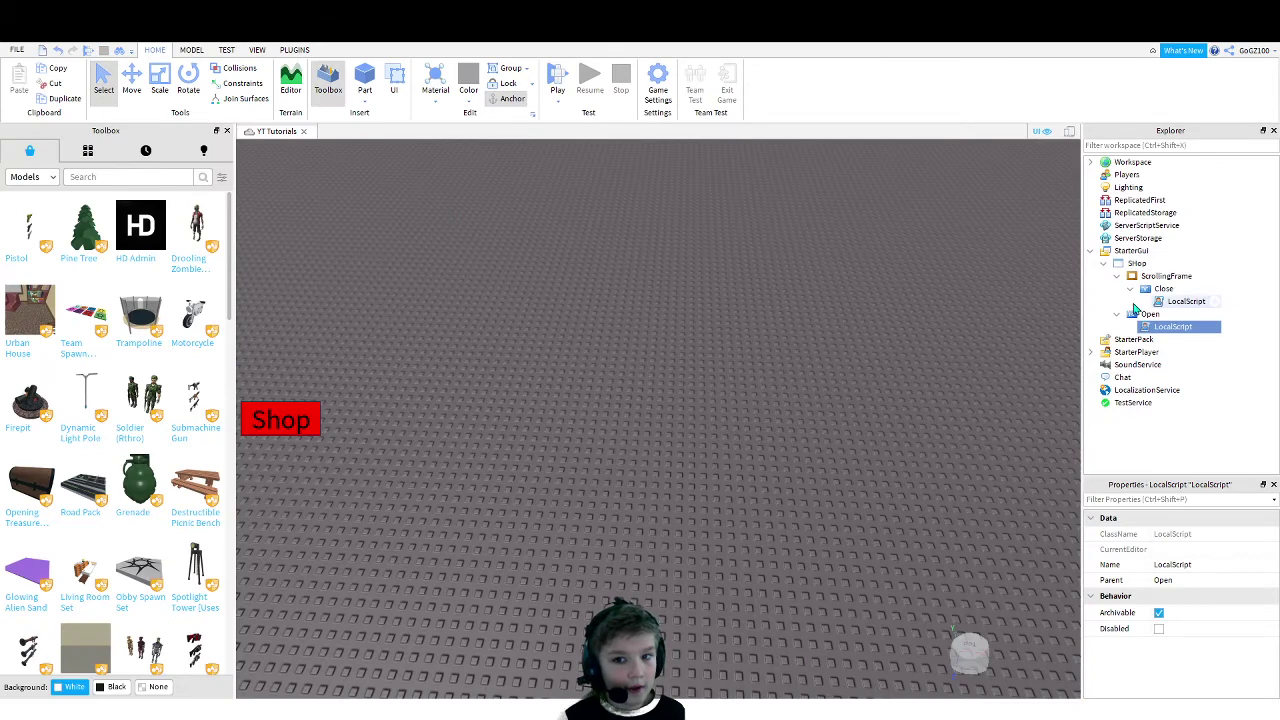
# Change the target in the Close button's LocalScript to script.Parent.Parent.Visible by removing the ScrollingFrame reference, and close the script
pyautogui.doubleClick(1186, 301)
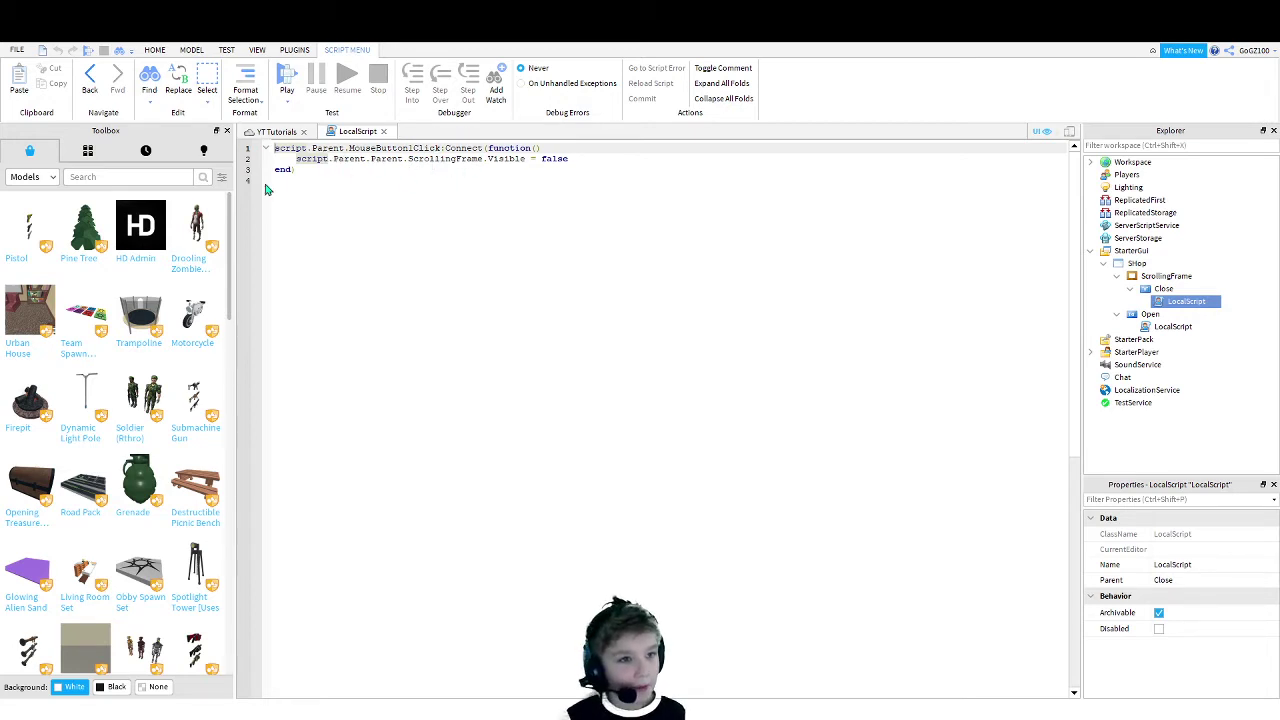
pyautogui.click(447, 159)
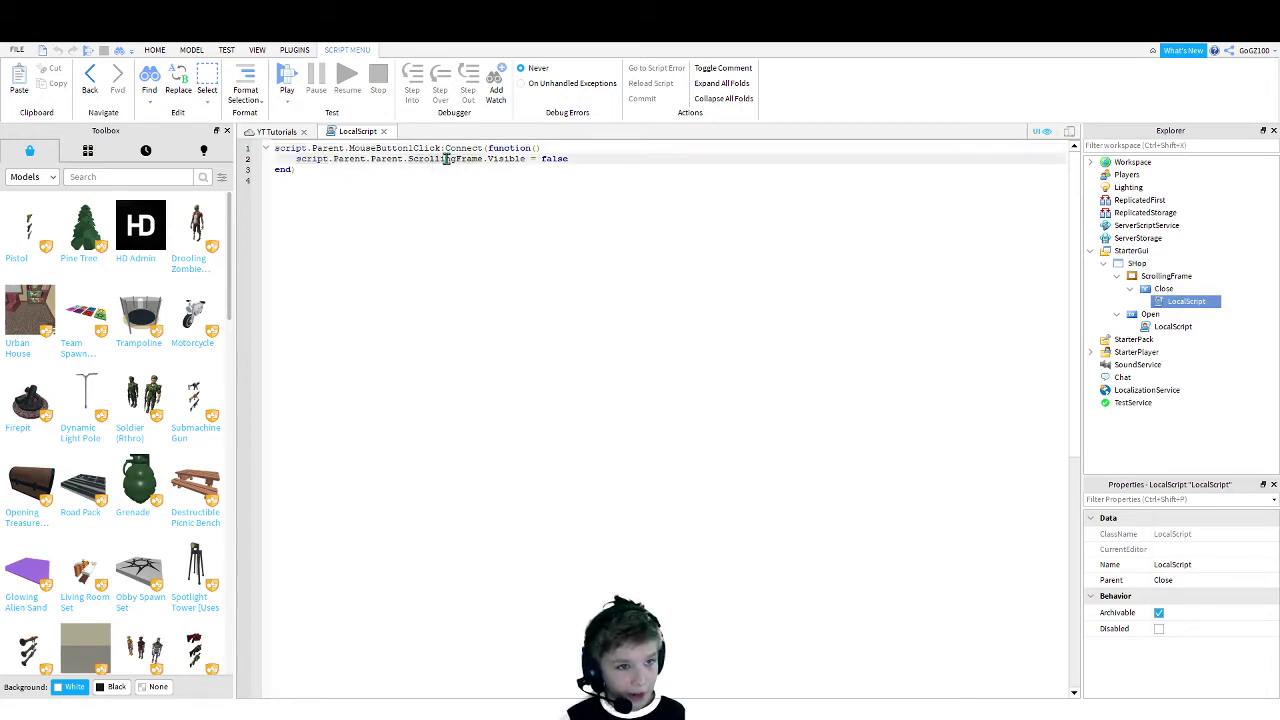
pyautogui.doubleClick(447, 159)
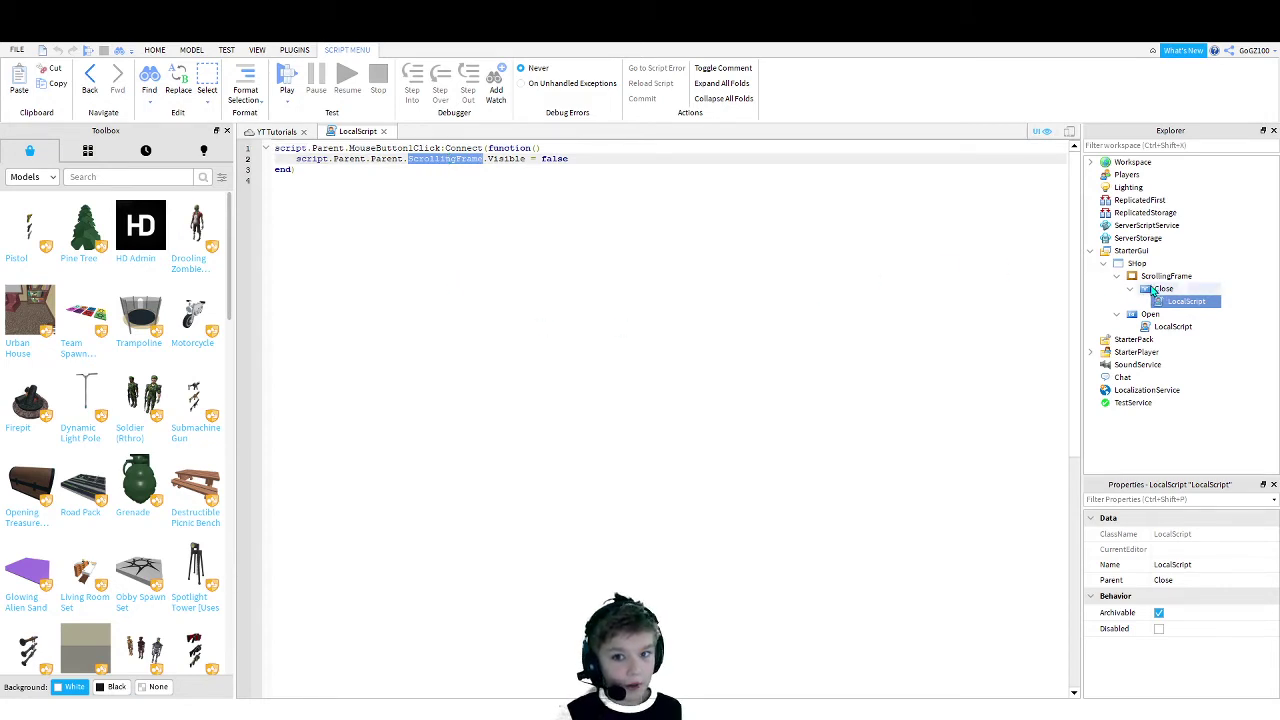
pyautogui.press('BackSpace')
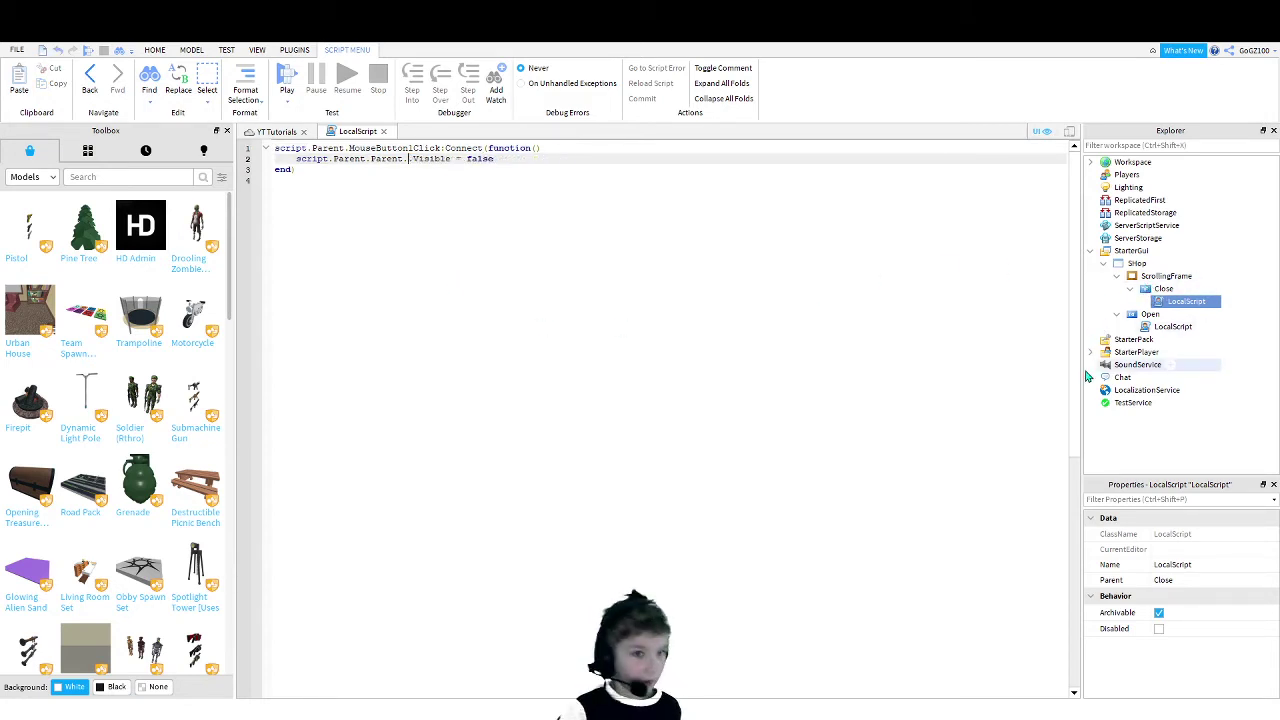
pyautogui.press('BackSpace')
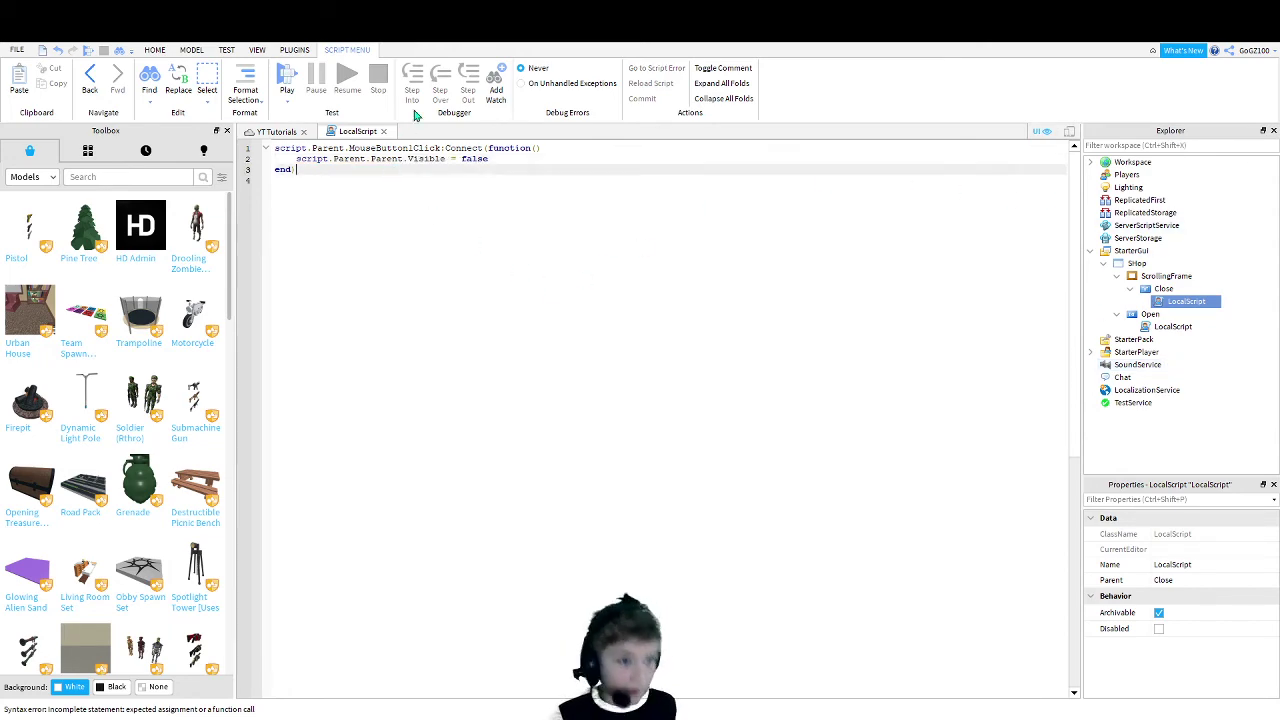
pyautogui.click(383, 131)
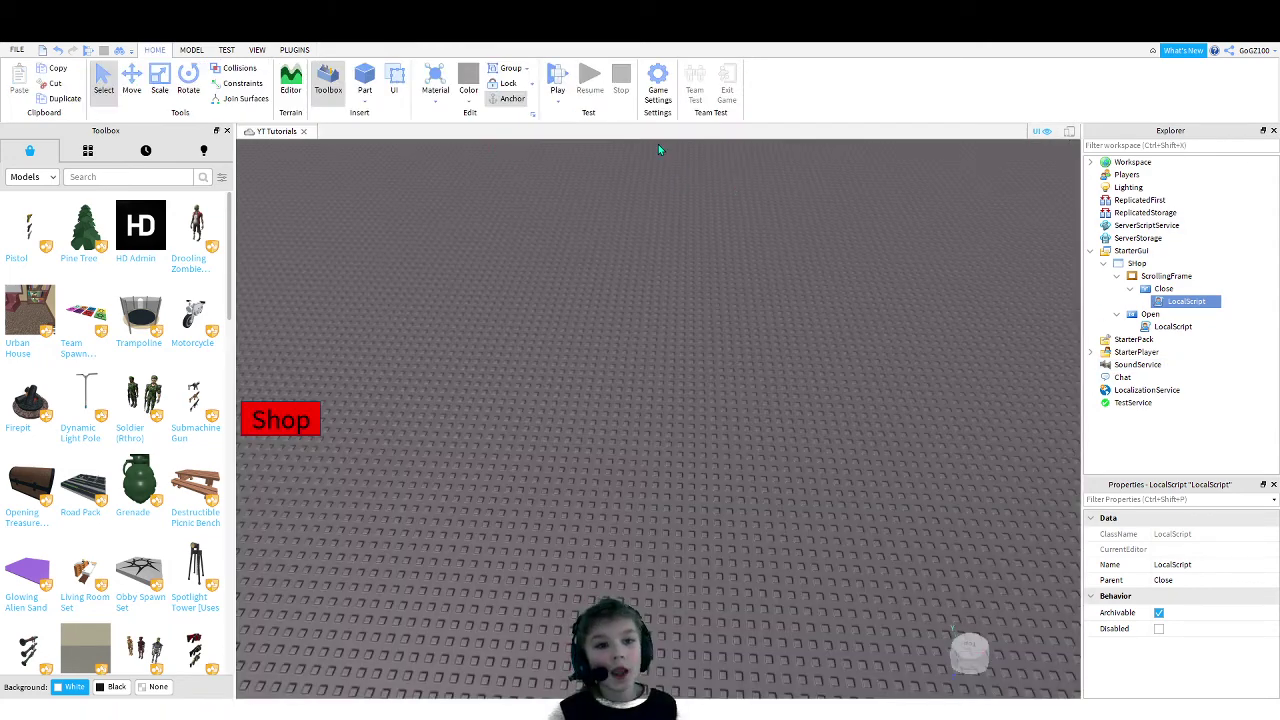
# Playtest the game, opening and closing the shop several times with the Shop and X buttons, and stop the playtest
pyautogui.click(557, 78)
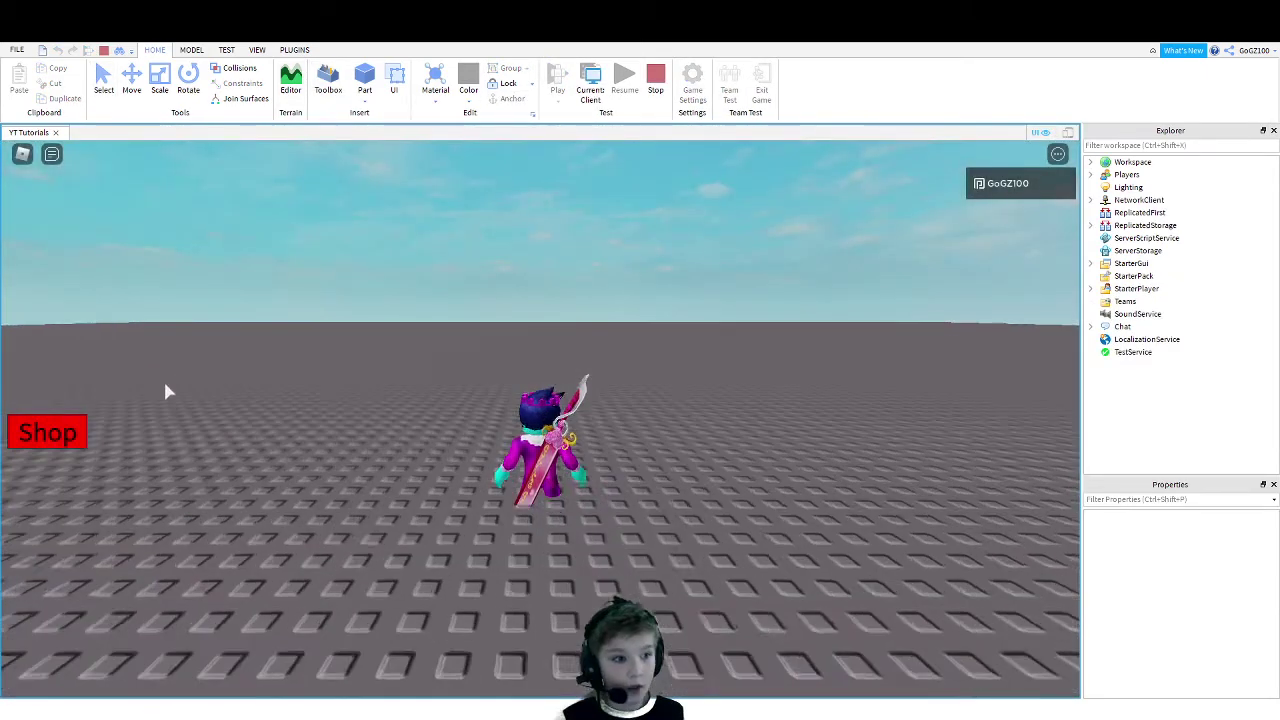
pyautogui.click(80, 431)
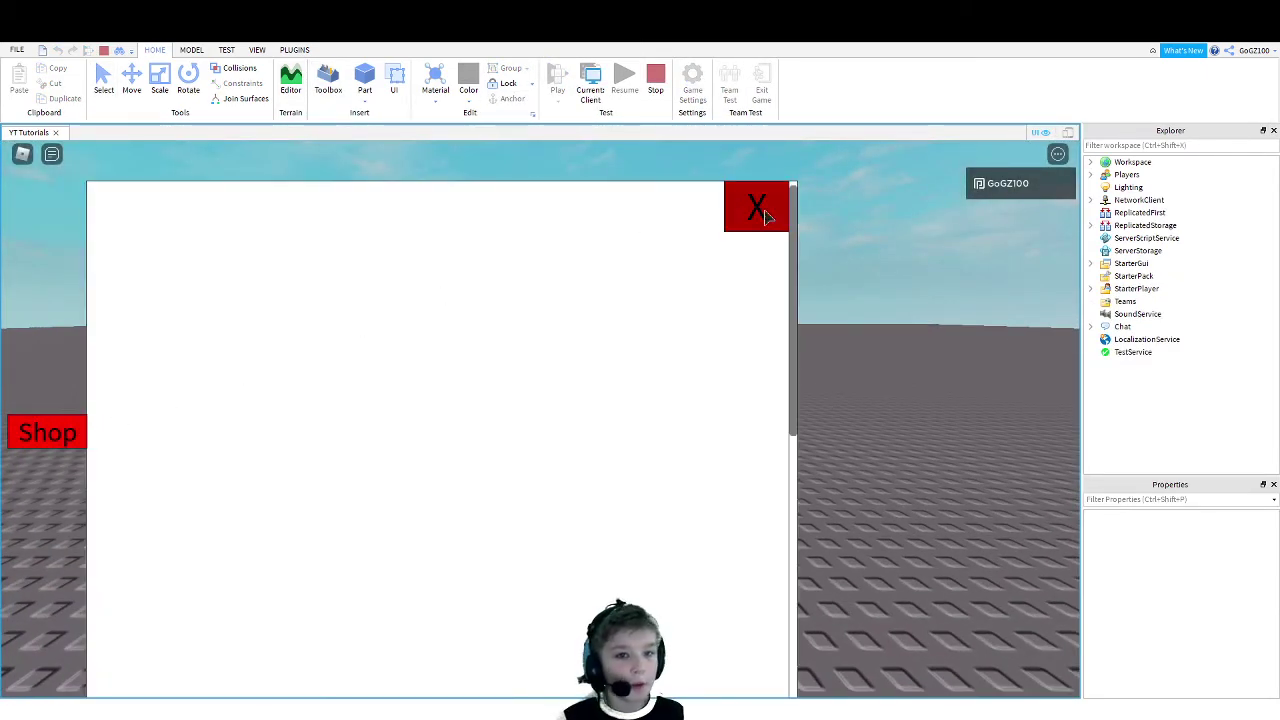
pyautogui.click(757, 210)
pyautogui.click(80, 432)
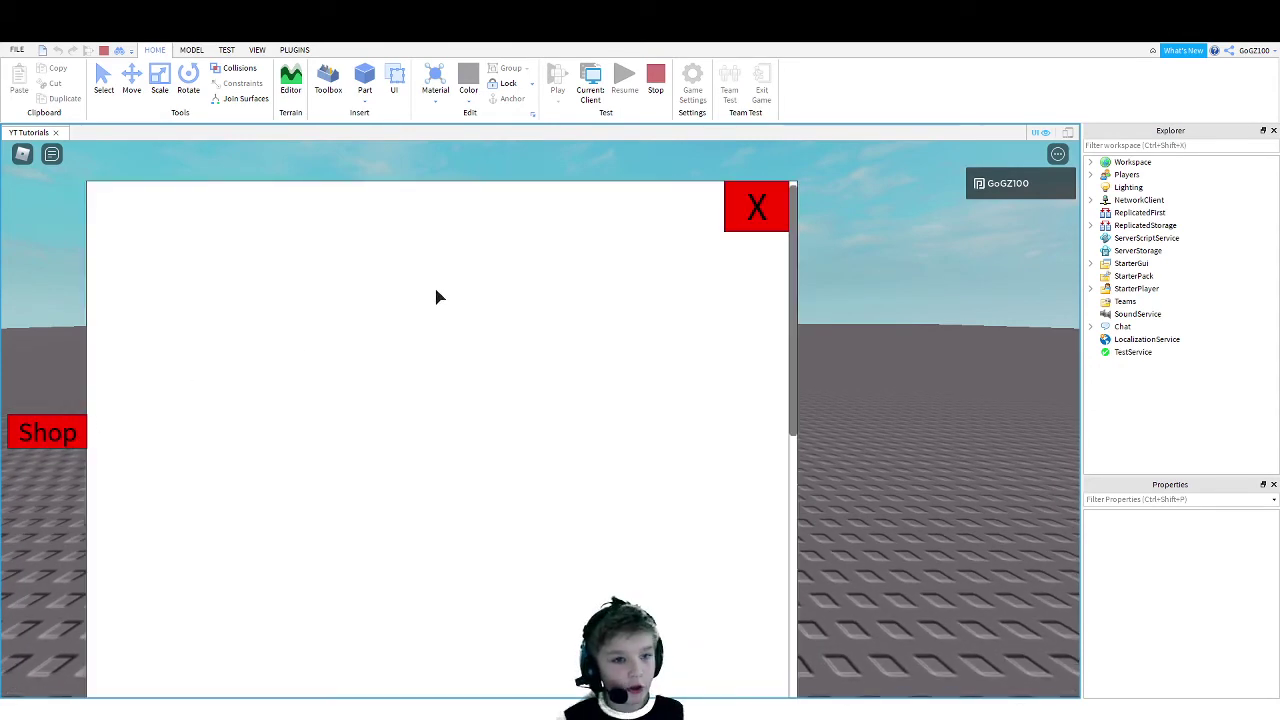
pyautogui.click(765, 211)
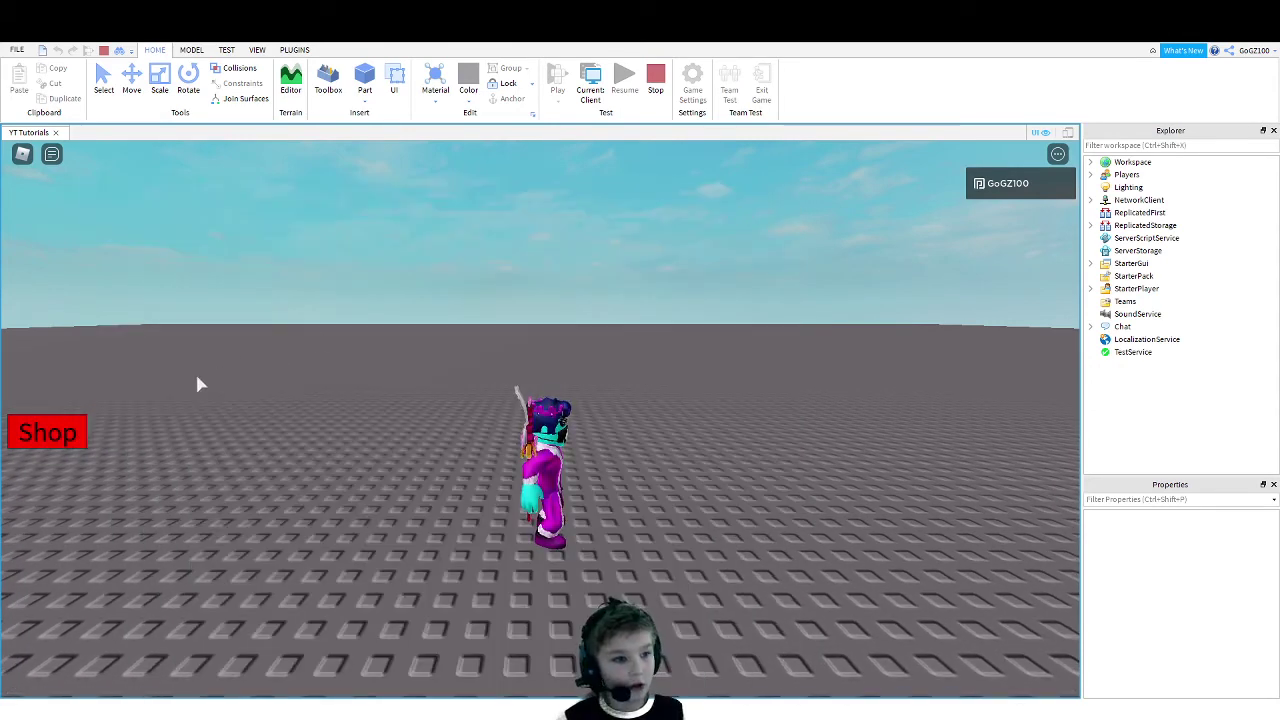
pyautogui.click(50, 432)
pyautogui.click(740, 202)
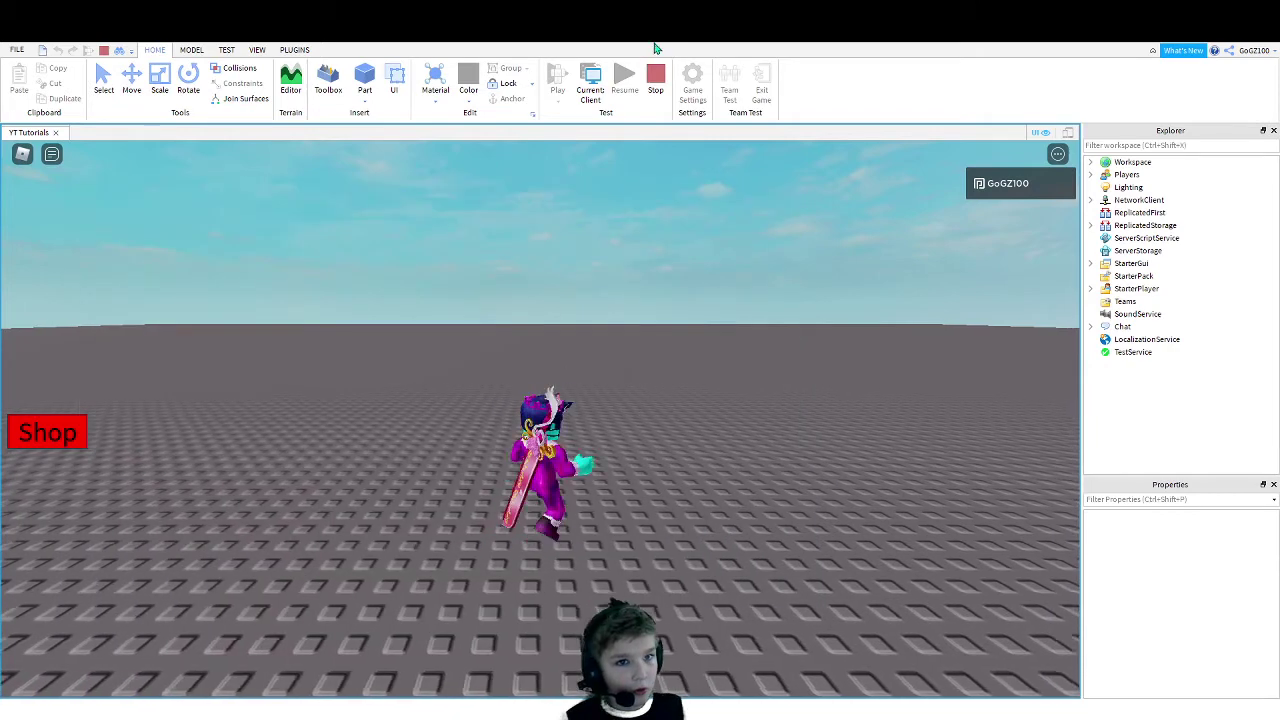
pyautogui.click(655, 80)
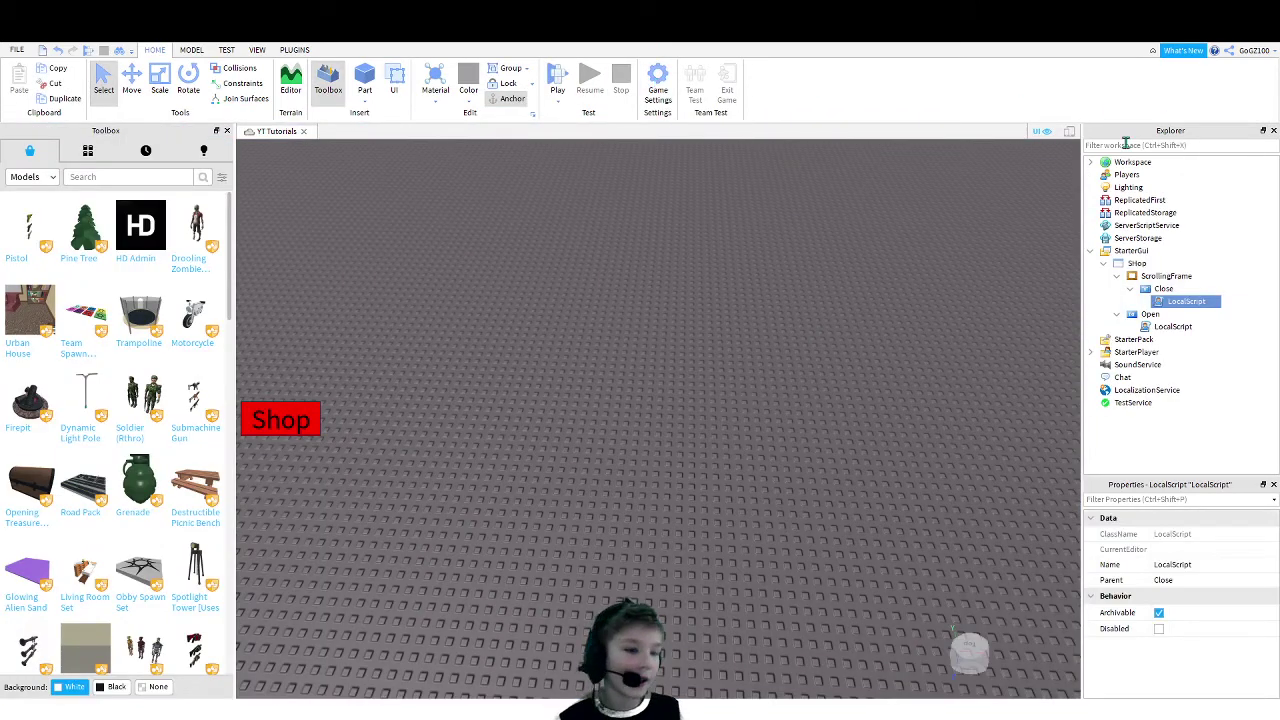
# Turn on the Visible property of the ScrollingFrame in the SHop GUI and deselect the frame
pyautogui.click(1130, 289)
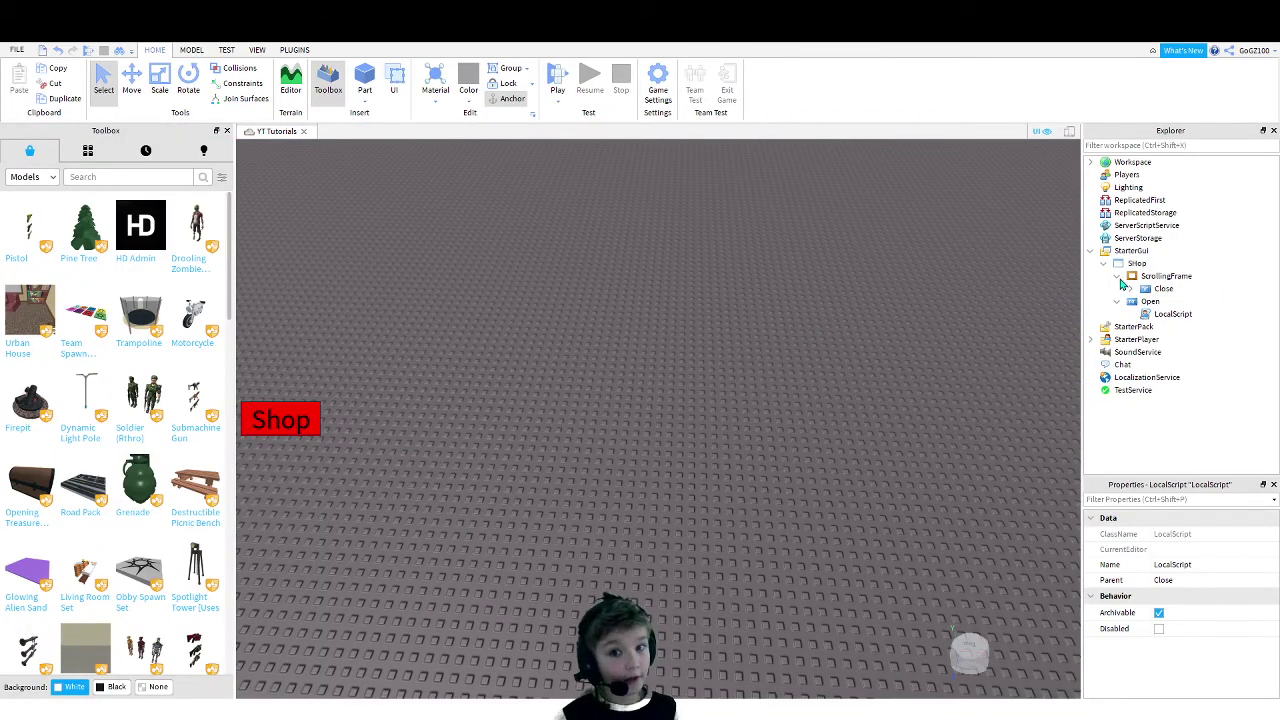
pyautogui.click(1117, 276)
pyautogui.click(1166, 276)
pyautogui.scroll(-1, 1260, 628)
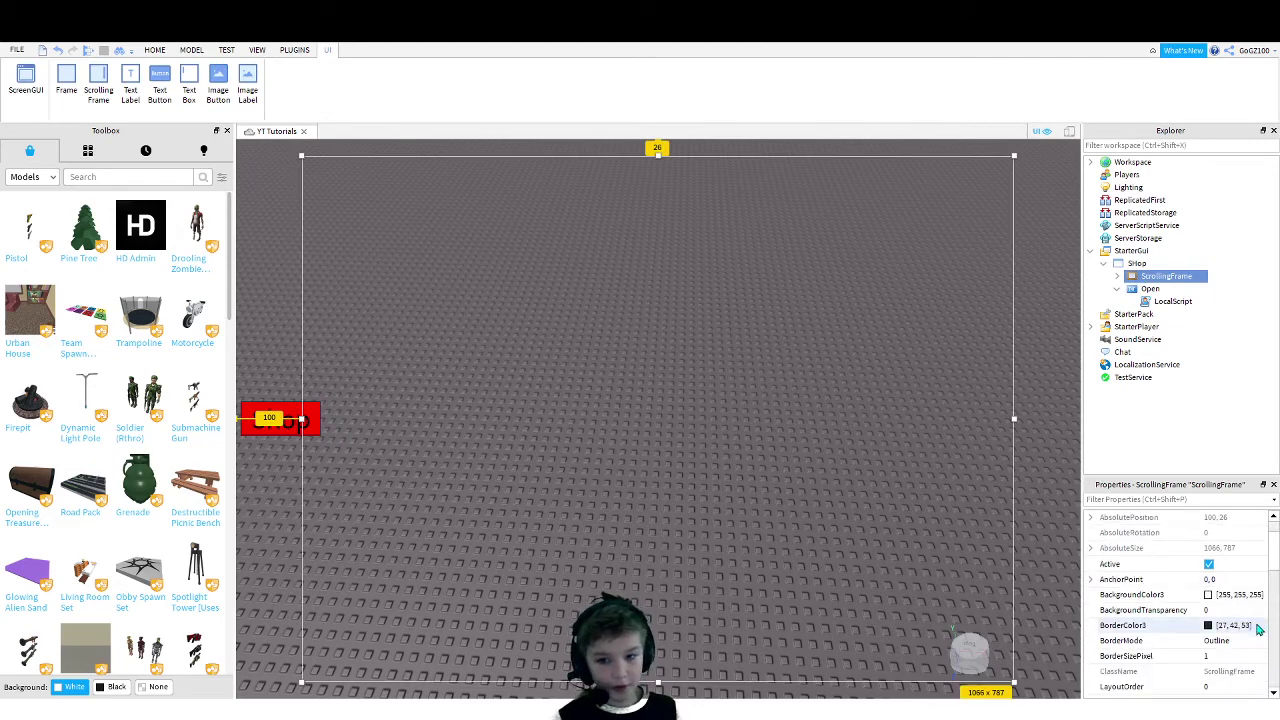
pyautogui.scroll(-2, 1260, 628)
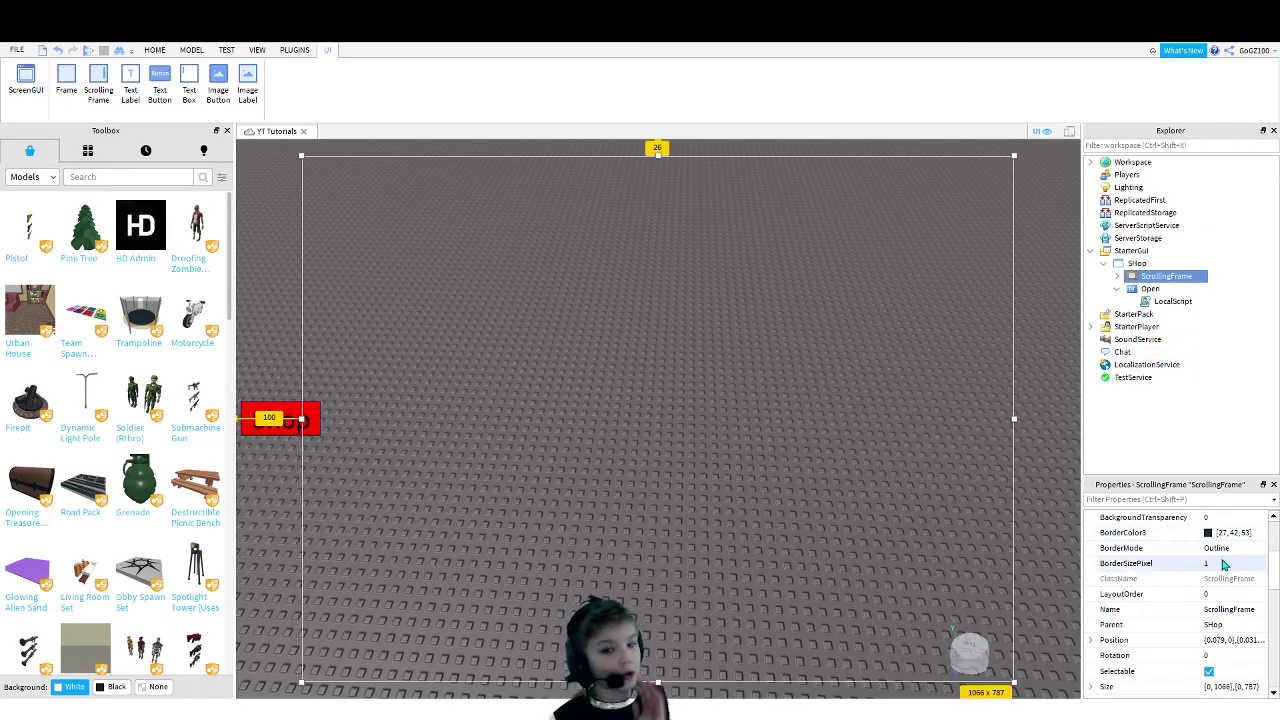
pyautogui.scroll(-3, 1250, 608)
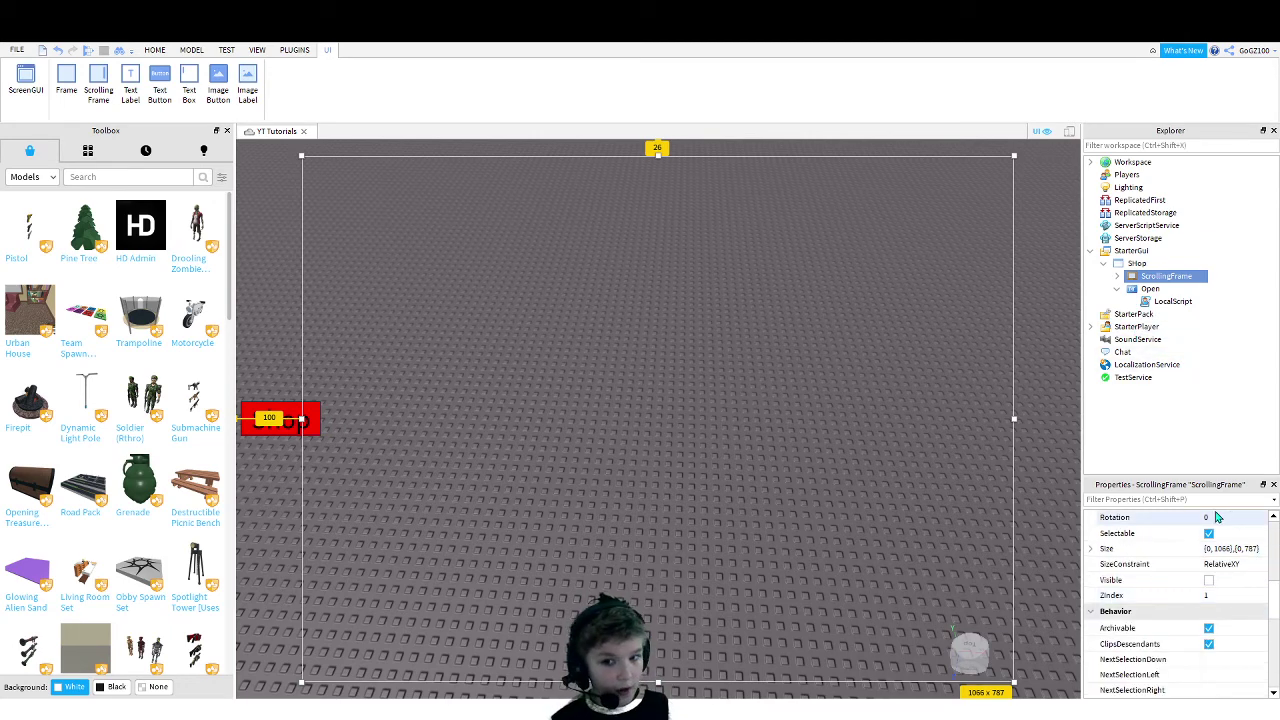
pyautogui.click(1209, 580)
pyautogui.click(1035, 451)
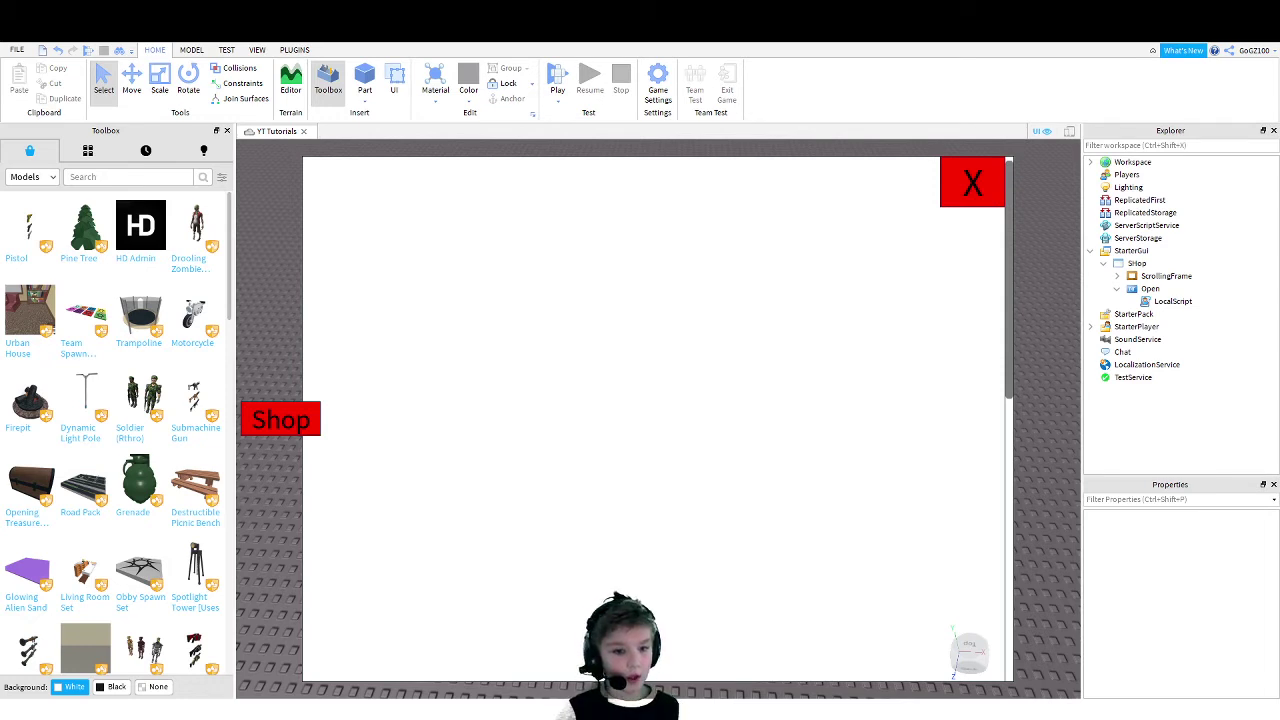
pyautogui.hotkey('alt', 'Tab')
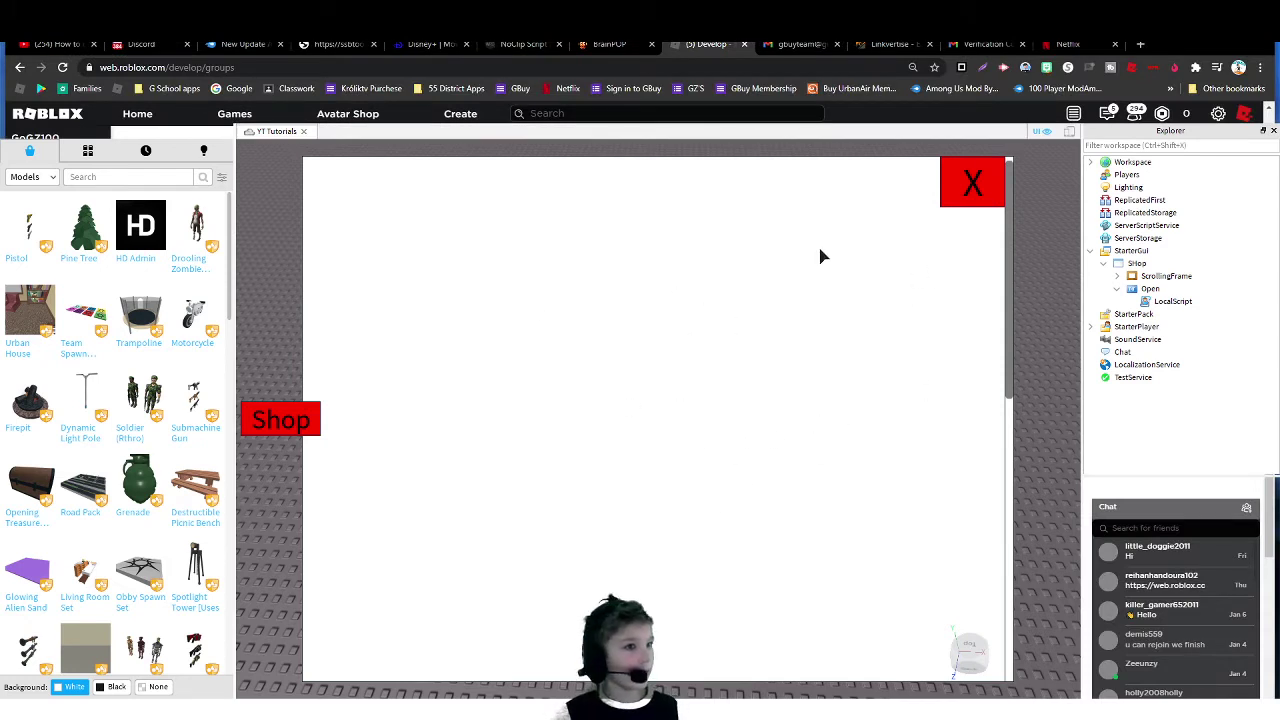
pyautogui.click(1130, 163)
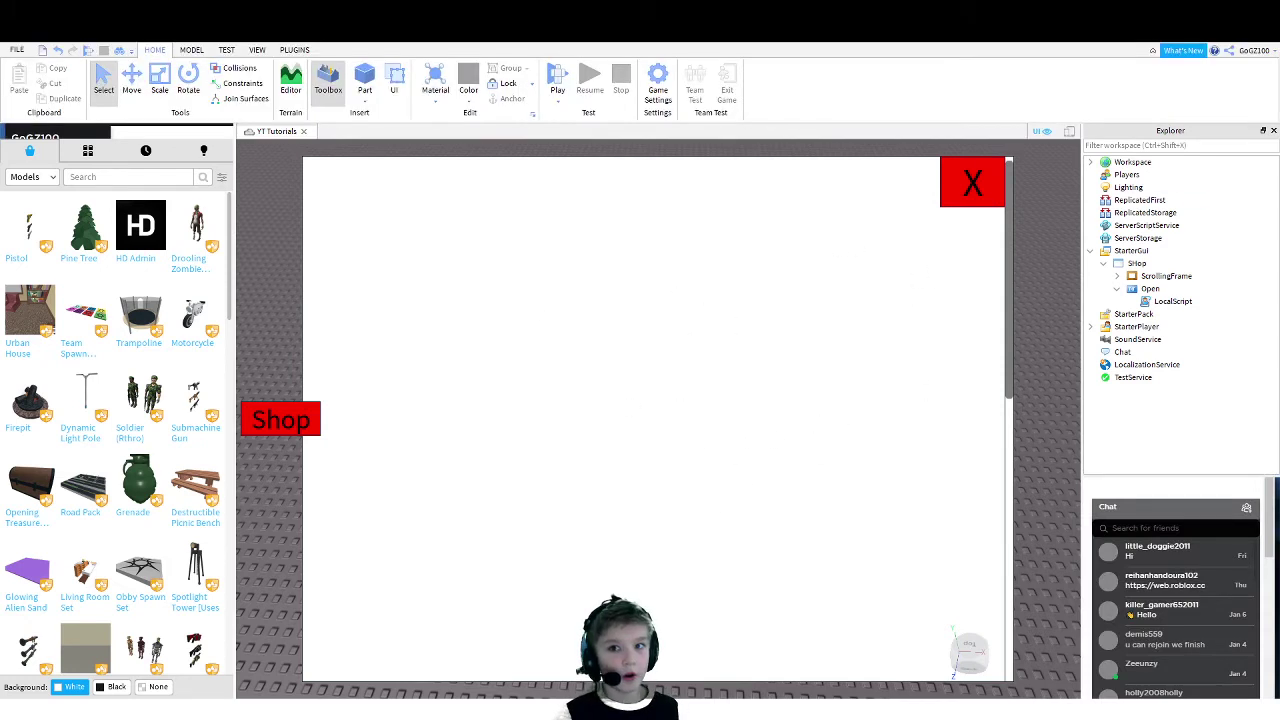
# Add a TextButton inside the ScrollingFrame, widen it to about 854 x 50 pixels and place it about 204 pixels below the frame's upper edge
pyautogui.click(1118, 276)
pyautogui.click(1117, 301)
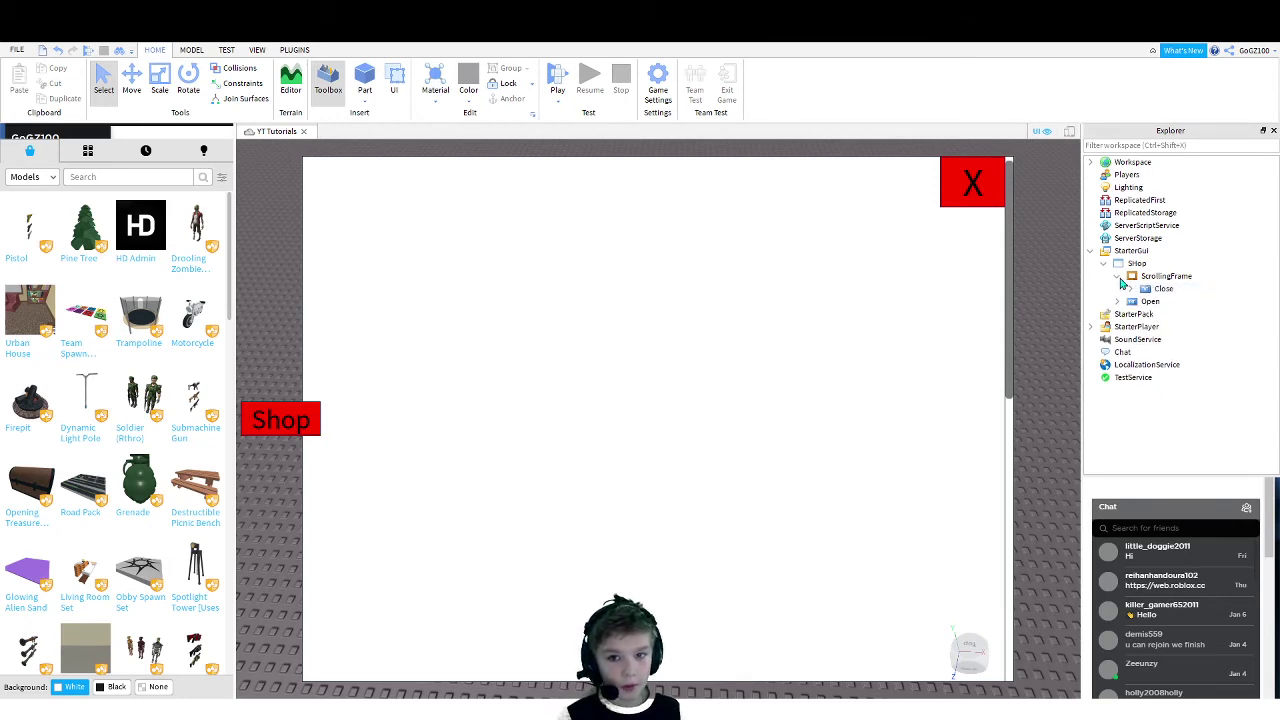
pyautogui.click(1205, 280)
pyautogui.click(160, 80)
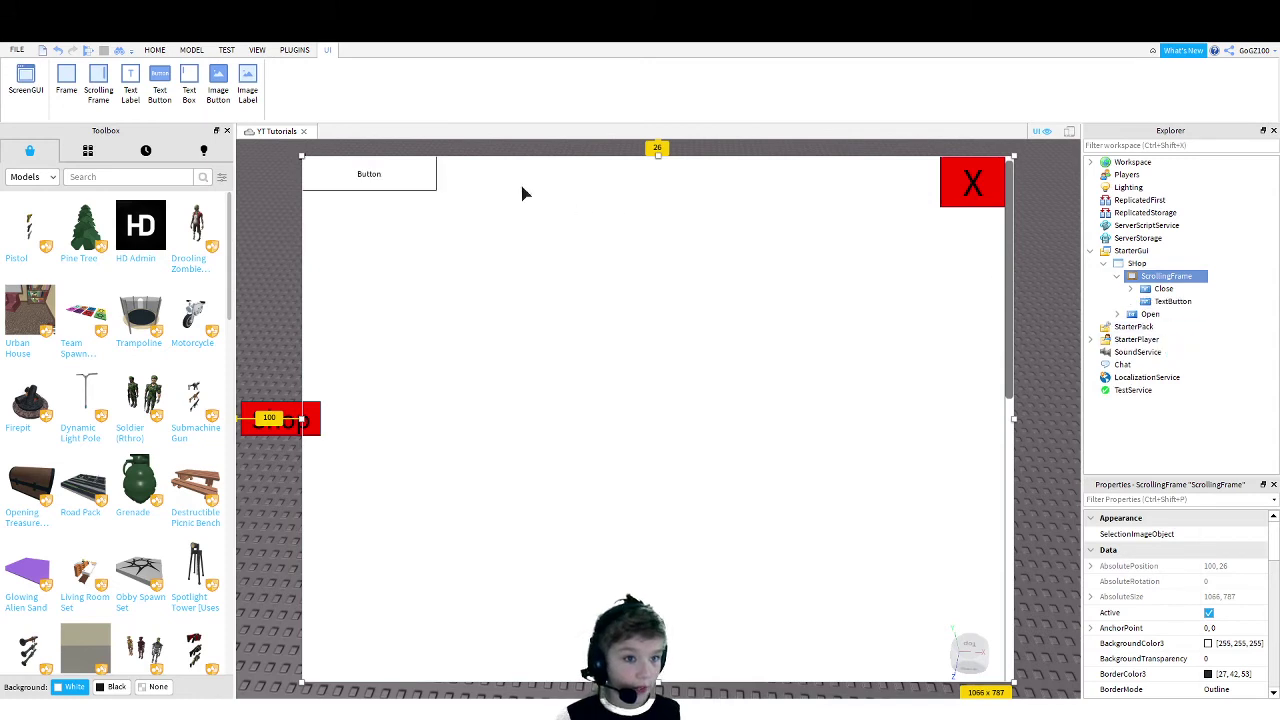
pyautogui.moveTo(417, 171); pyautogui.dragTo(913, 251)
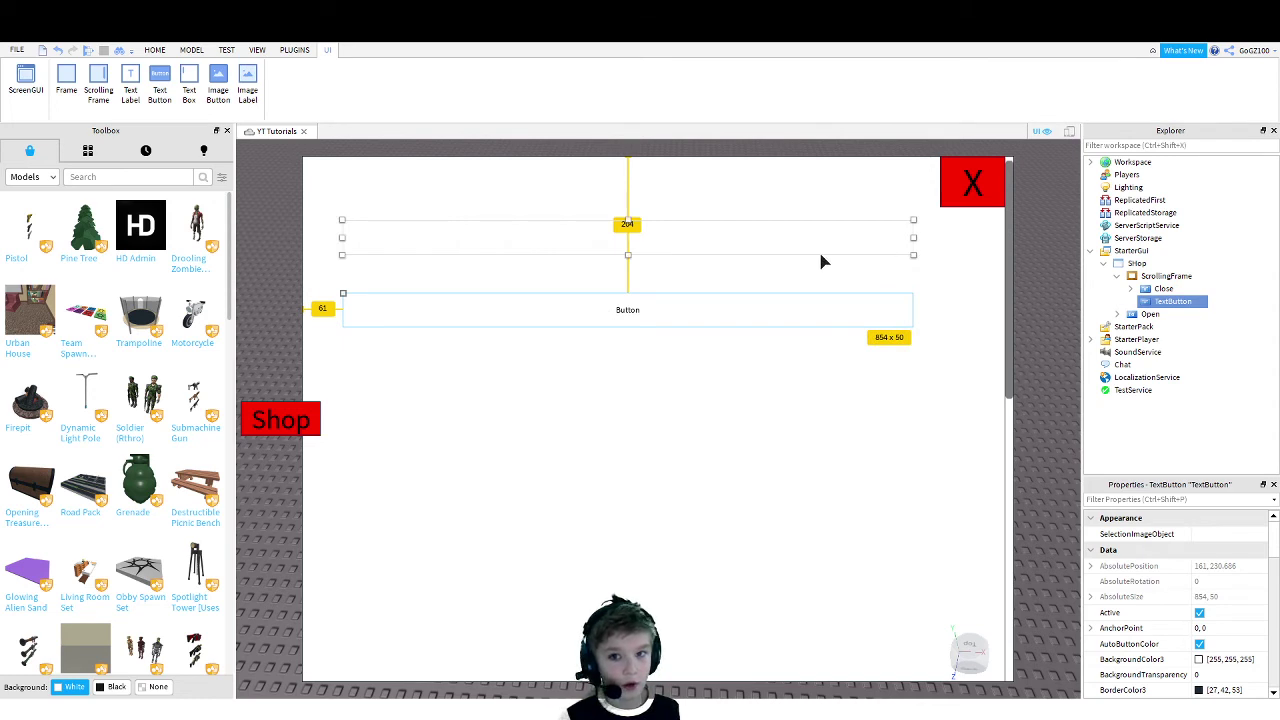
# Rename the new TextButton in the ScrollingFrame as Gamepass1
pyautogui.scroll(-3, 1200, 620)
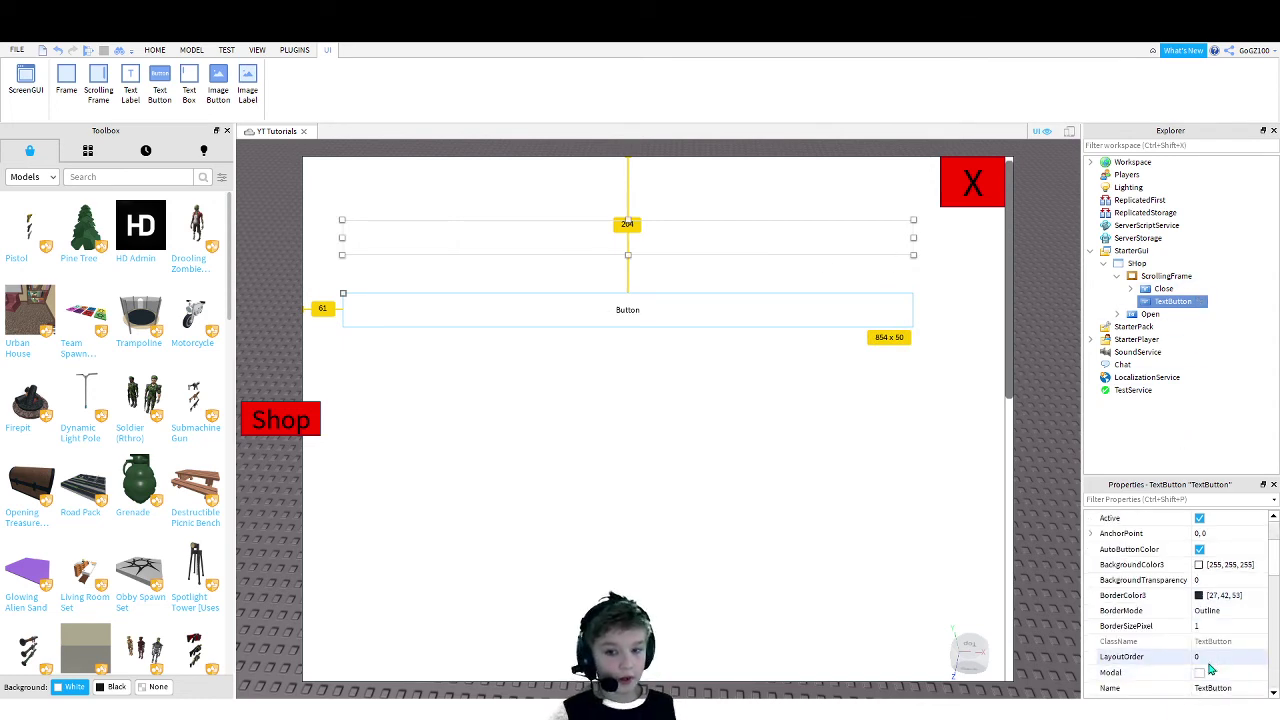
pyautogui.scroll(-2, 1215, 667)
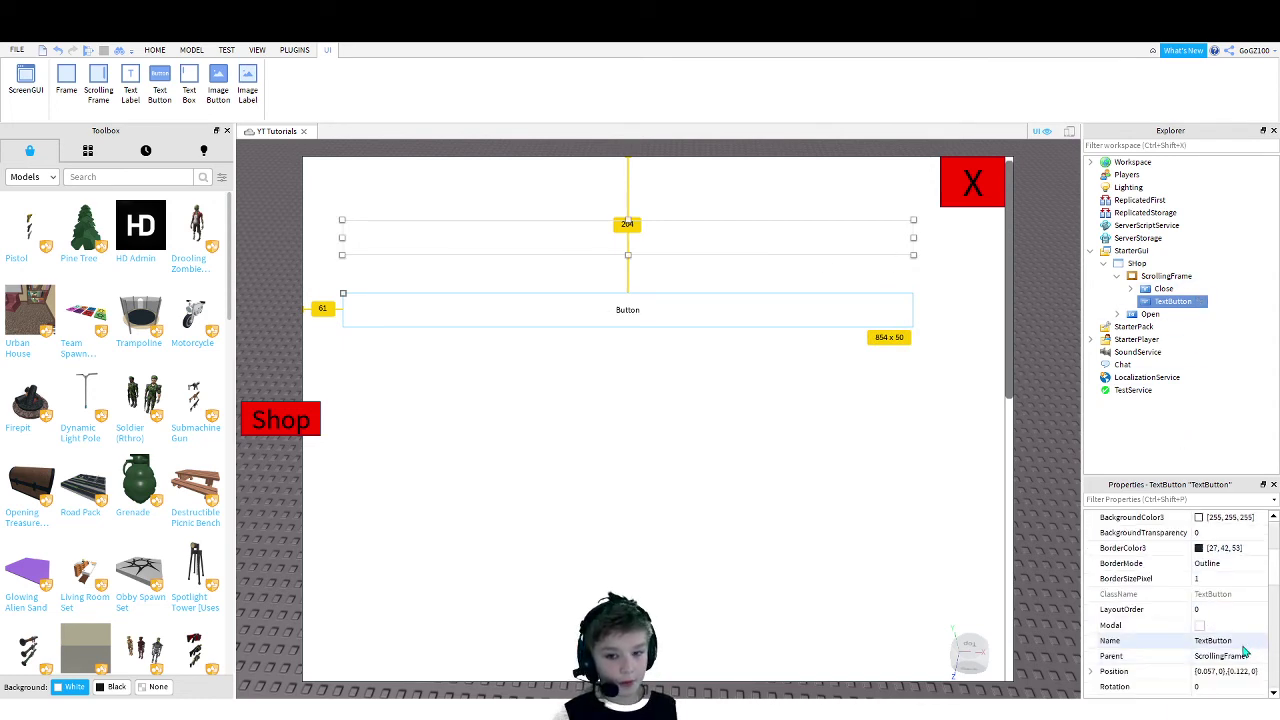
pyautogui.click(1246, 646)
pyautogui.write('C')
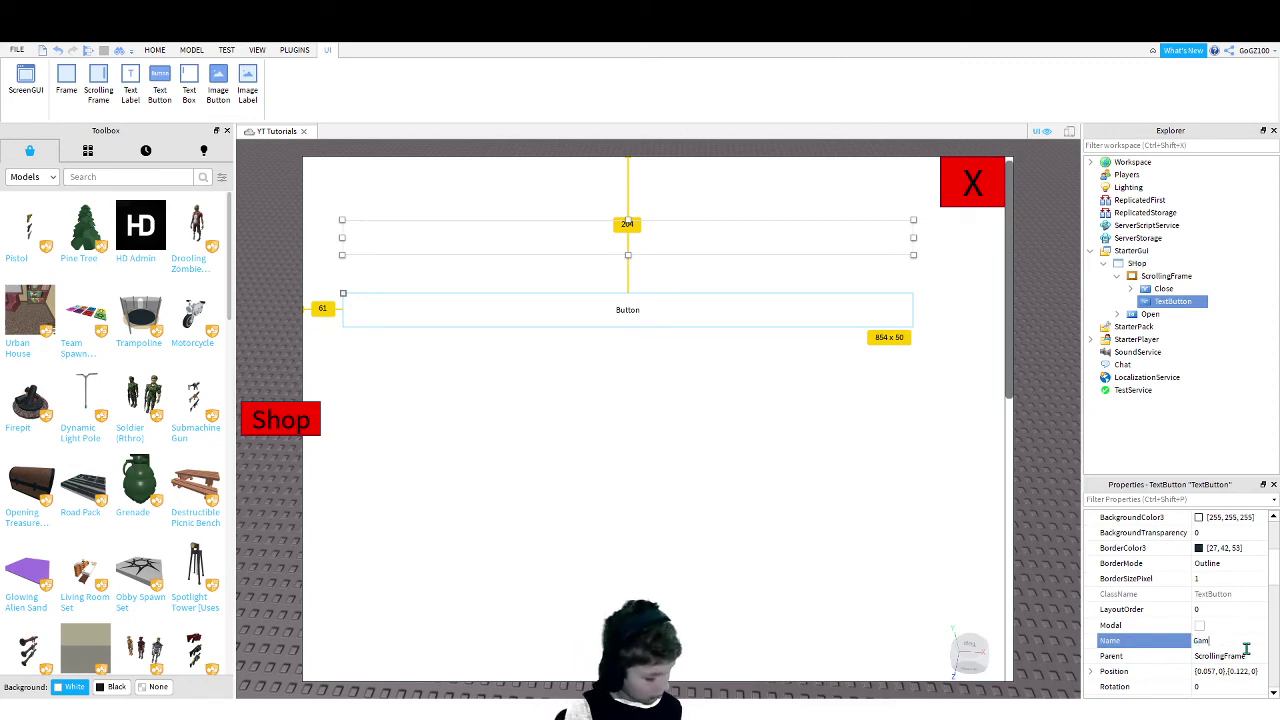
pyautogui.write('amepass1')
pyautogui.press('Return')
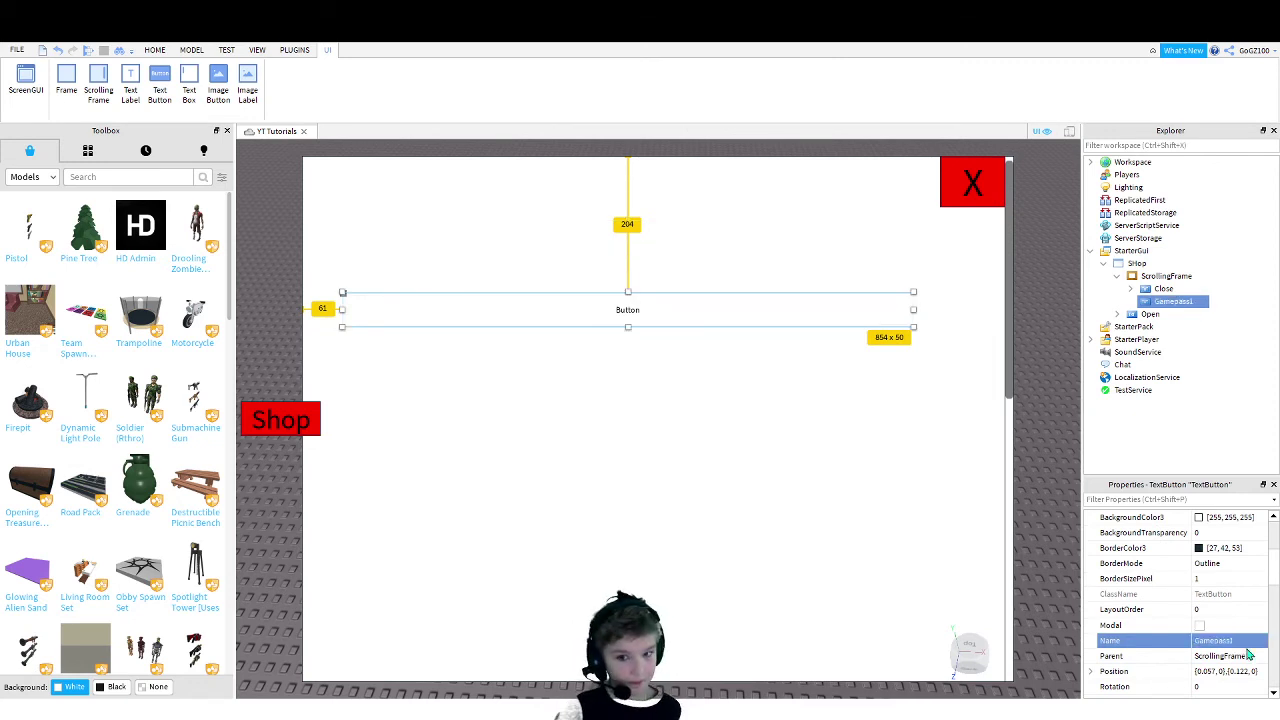
# Set the Gamepass1 button's text to "Gamepass" and turn on TextScaled
pyautogui.scroll(-1, 1255, 553)
pyautogui.scroll(-8, 1255, 553)
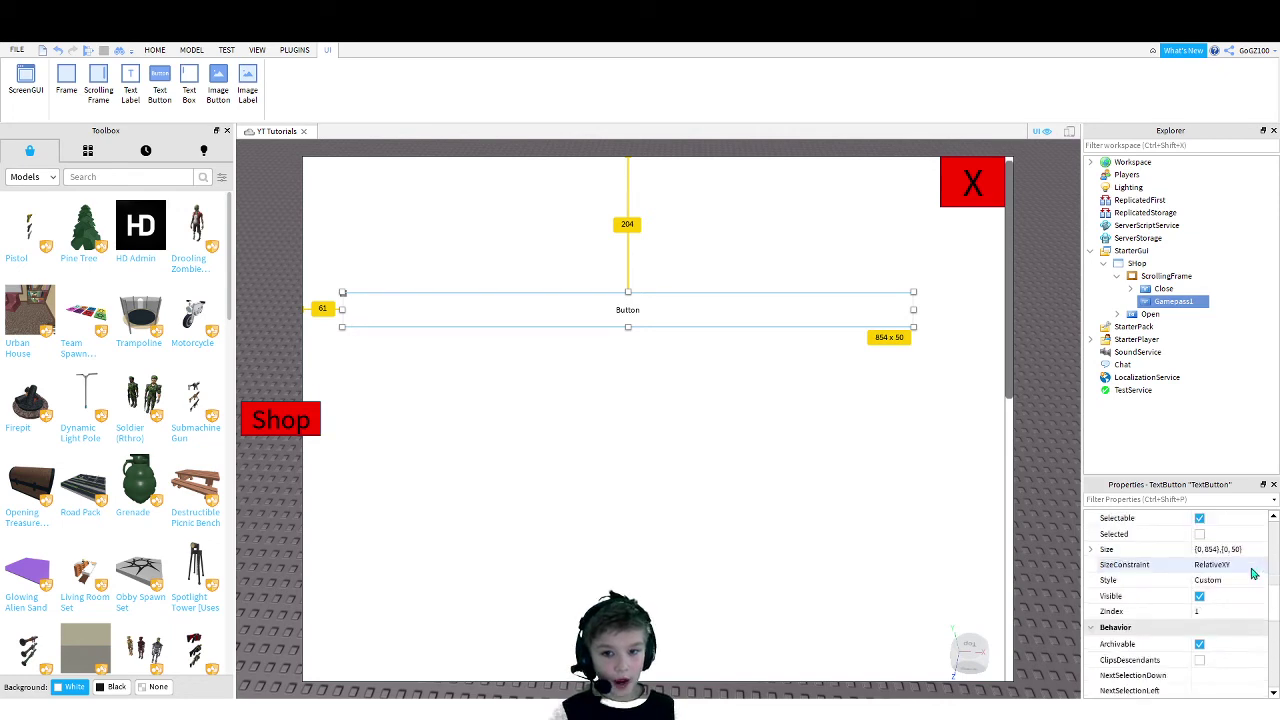
pyautogui.click(1239, 610)
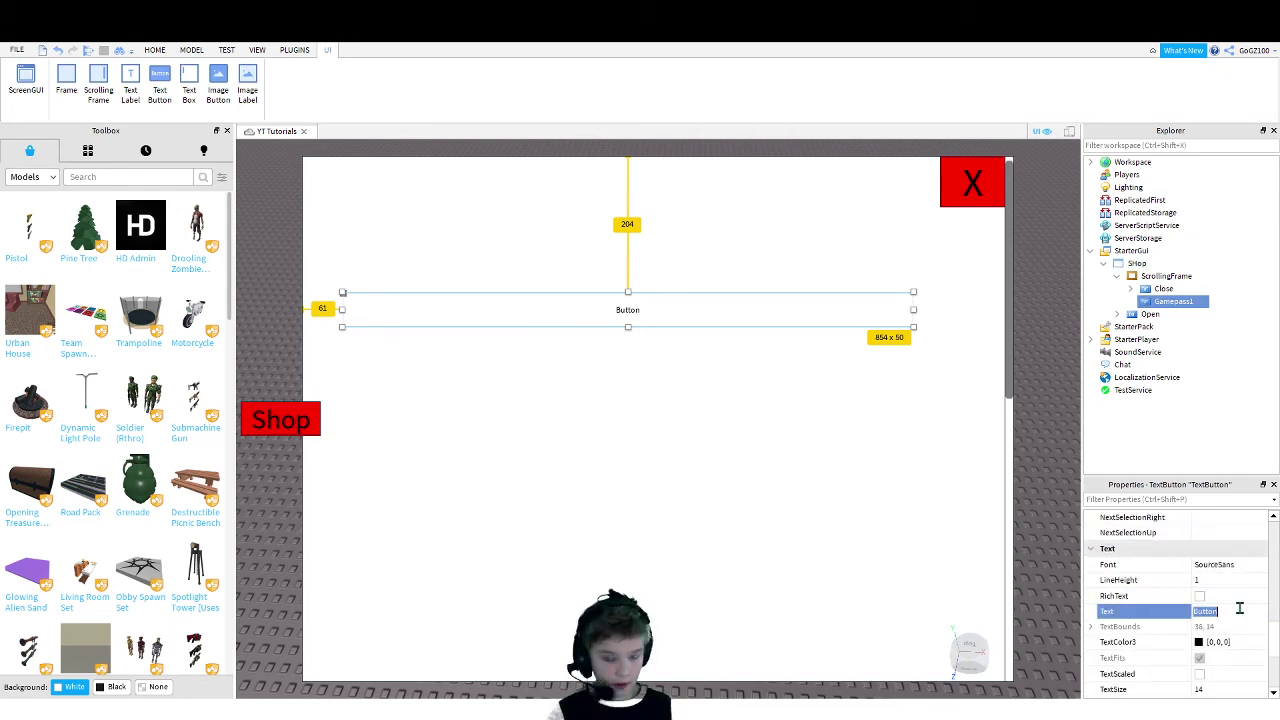
pyautogui.write('Game')
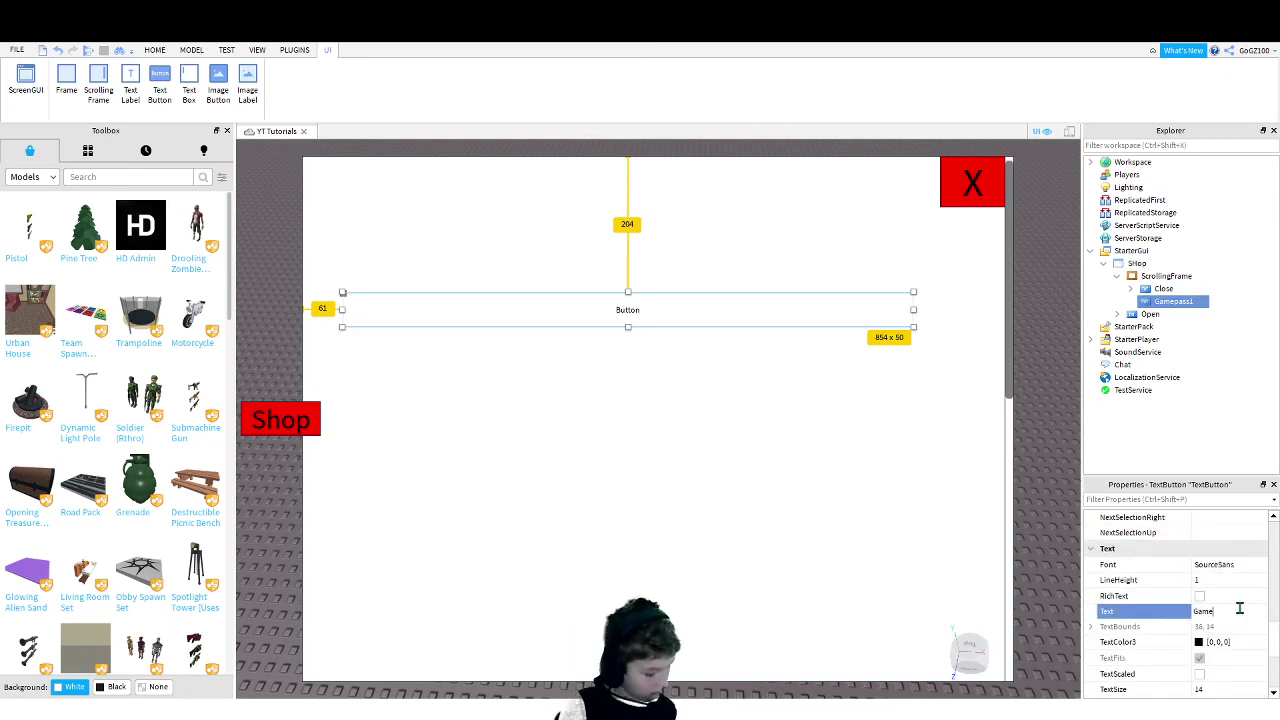
pyautogui.write('pass')
pyautogui.press('Return')
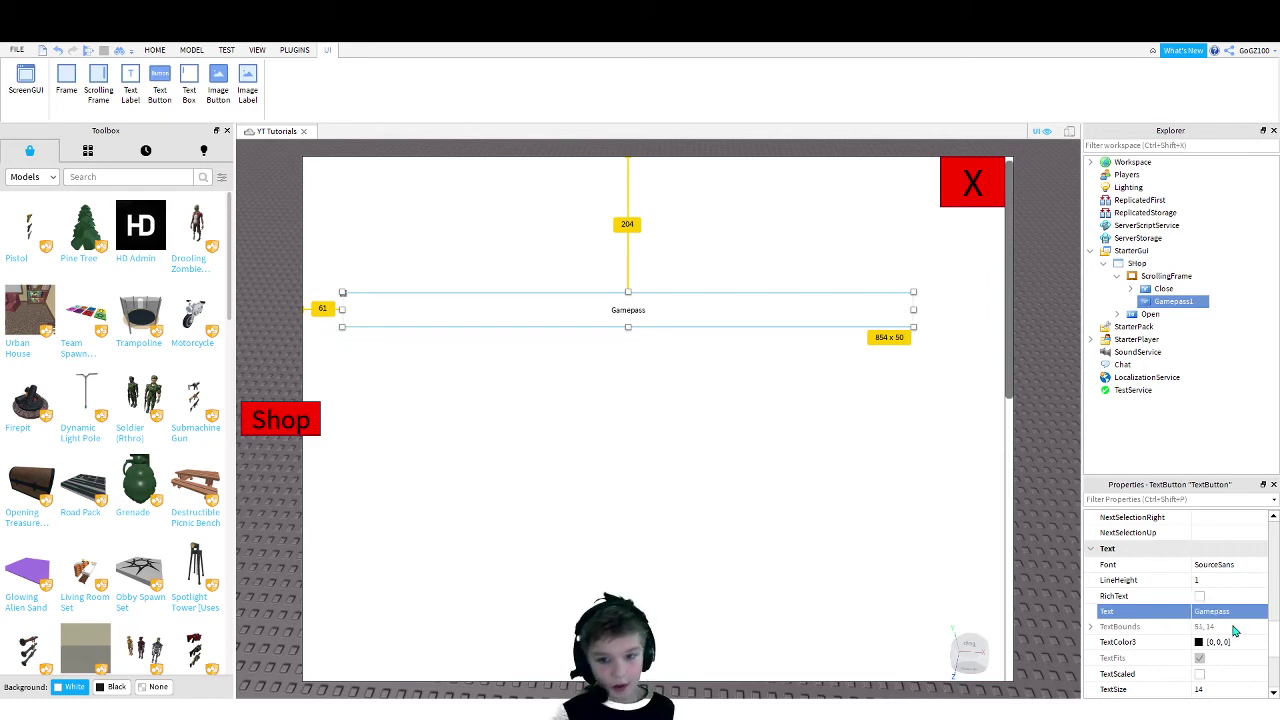
pyautogui.click(1199, 673)
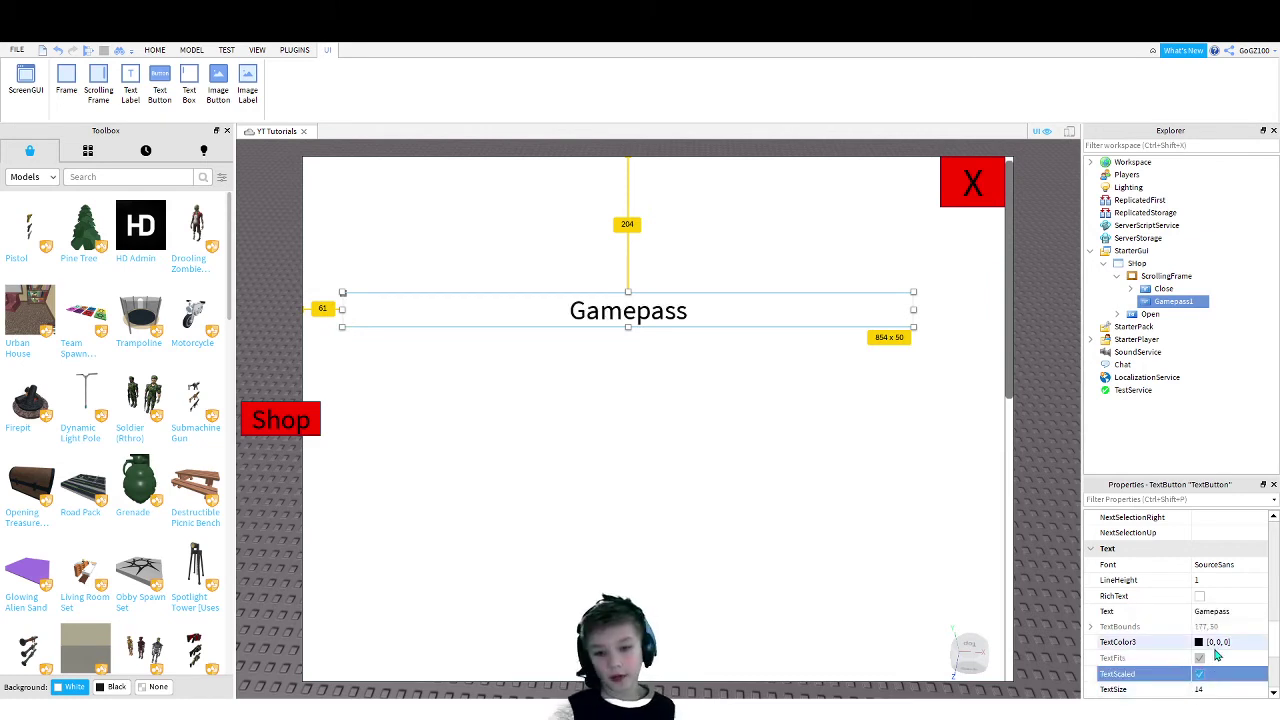
pyautogui.scroll(5, 1217, 654)
pyautogui.scroll(4, 1226, 615)
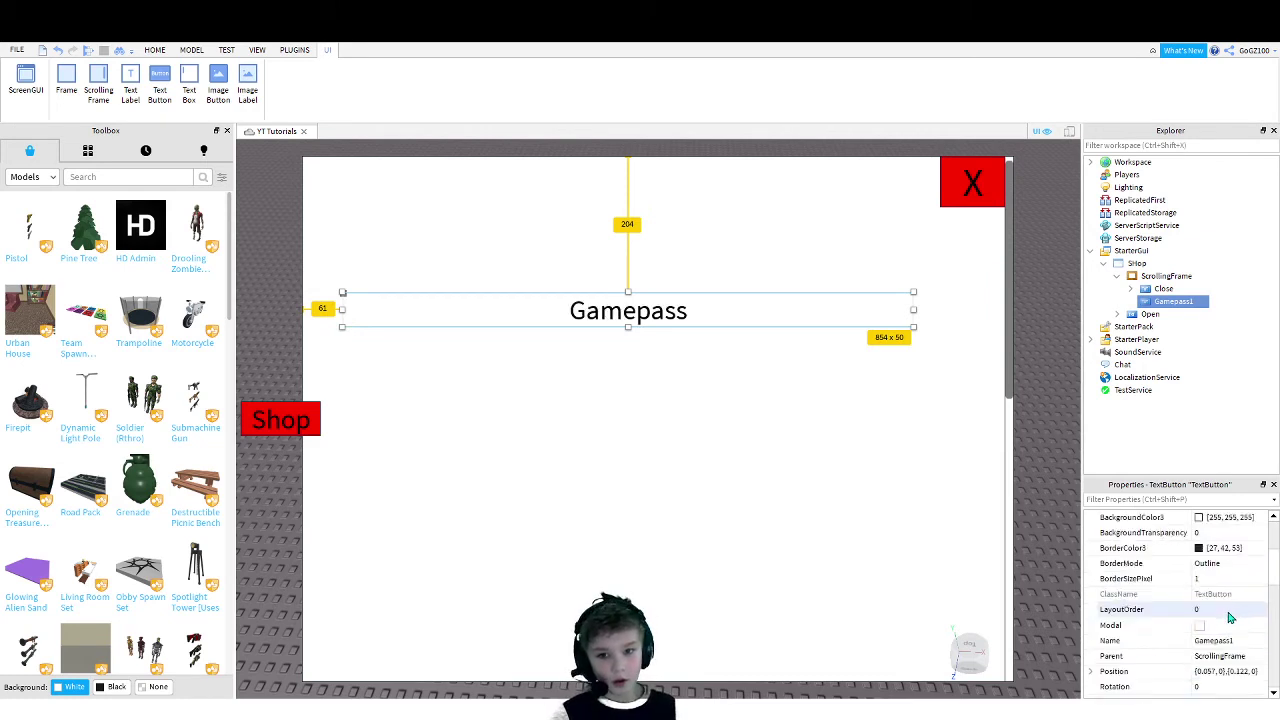
# Add a LocalScript to the Gamepass1 button and replace its default code with a MouseButton1Click function calling PromptGamePassPurchase through MarketplaceService
pyautogui.moveTo(1205, 305)
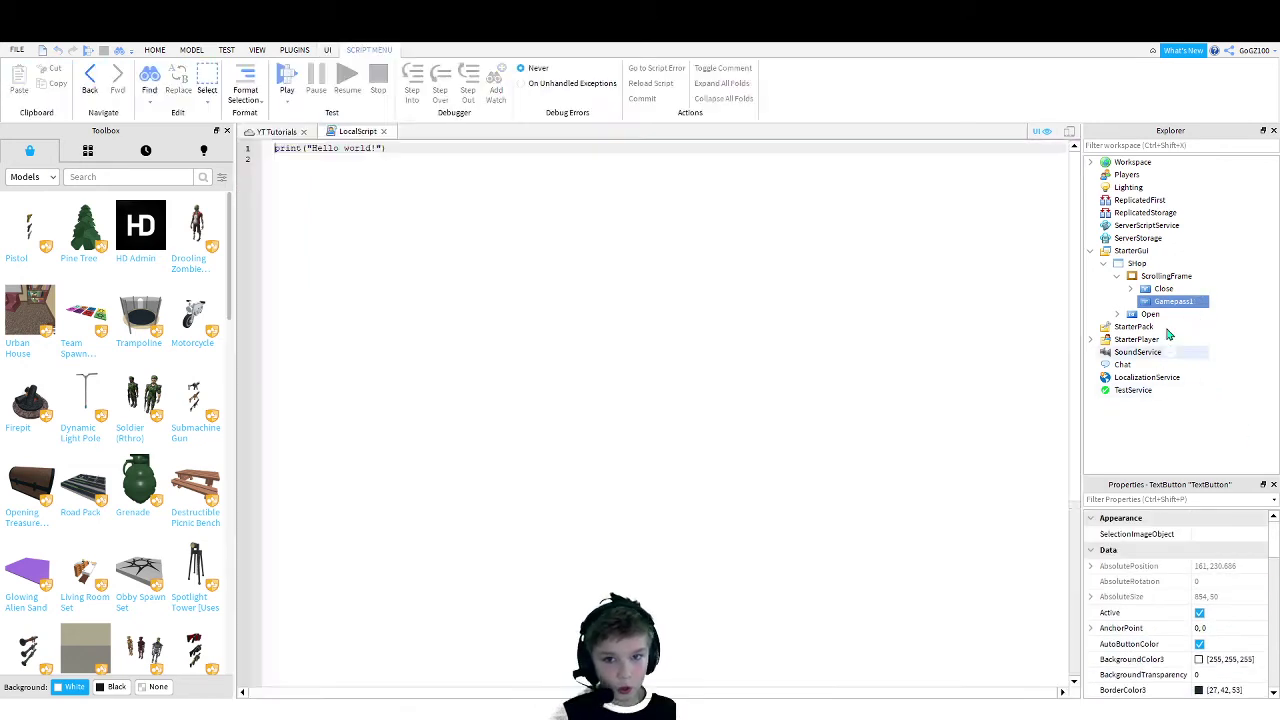
pyautogui.moveTo(416, 150); pyautogui.dragTo(268, 125)
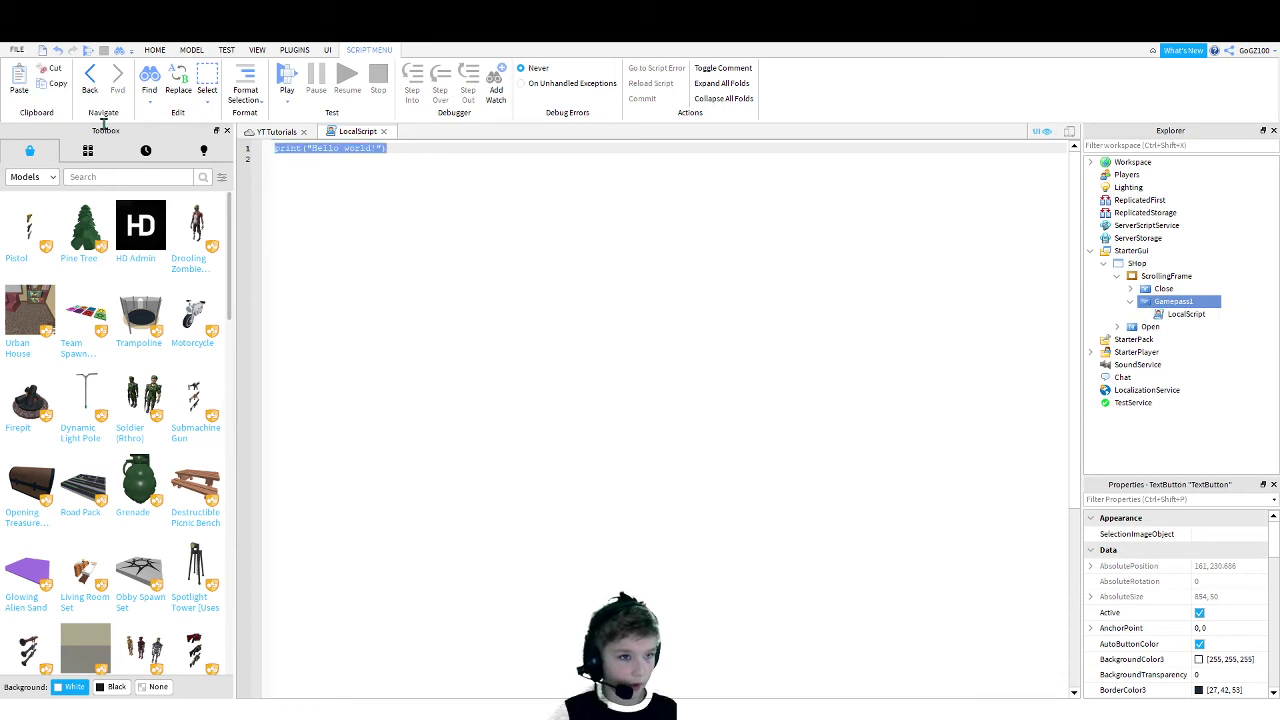
pyautogui.press('BackSpace')
pyautogui.write('local plr = game.Players.LocalPlayer local button = script.Parent local MarketplaceService = game:GetService("MarketplaceService") script.Parent.MouseButton1Click:Connect(function() \tMarketplaceService:PromptGamePassPurchase(plr, 8475646) --Add gamepass ID end)')
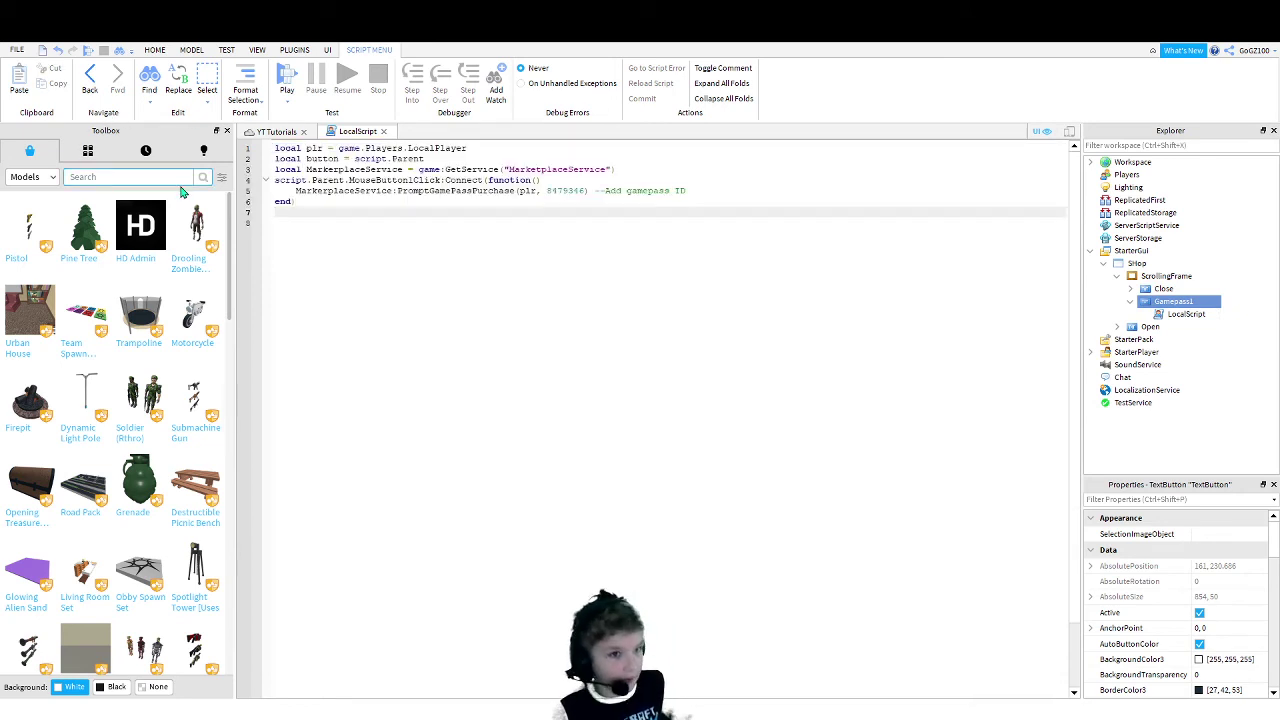
# Replace the placeholder game pass ID in the script's PromptGamePassPurchase call with 0
pyautogui.click(568, 190)
pyautogui.doubleClick(568, 190)
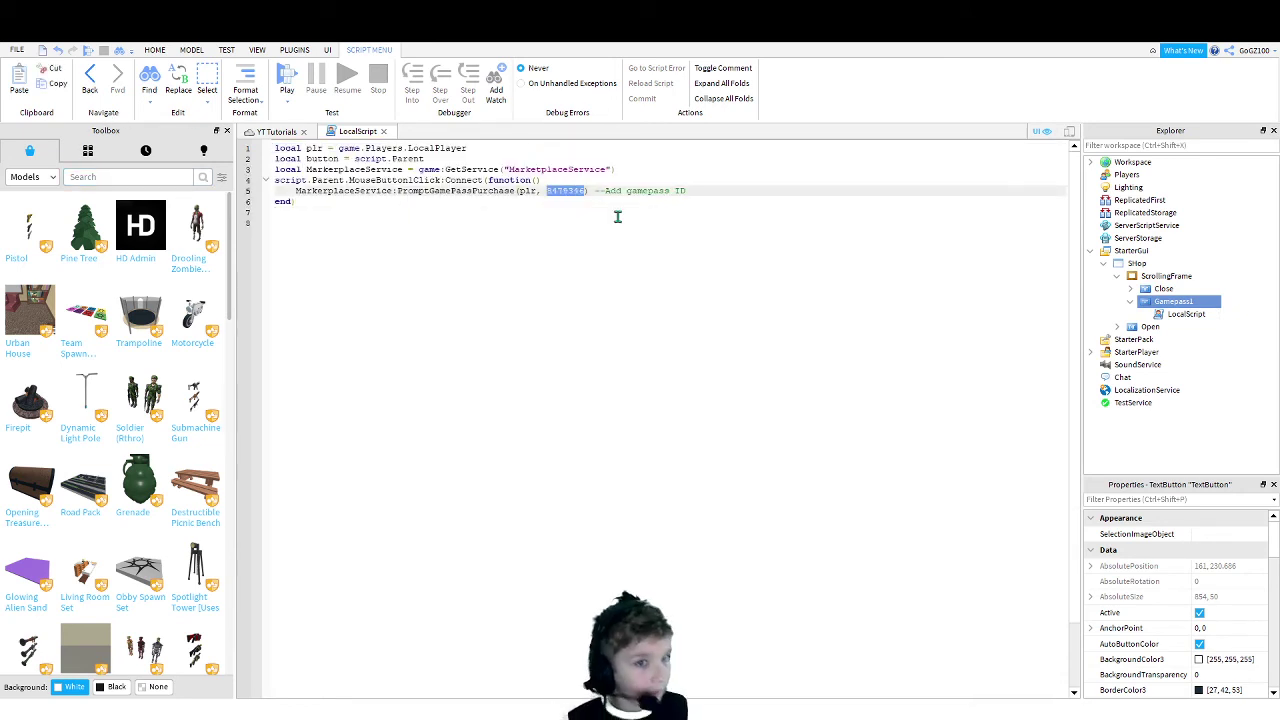
pyautogui.press('BackSpace')
pyautogui.write('6')
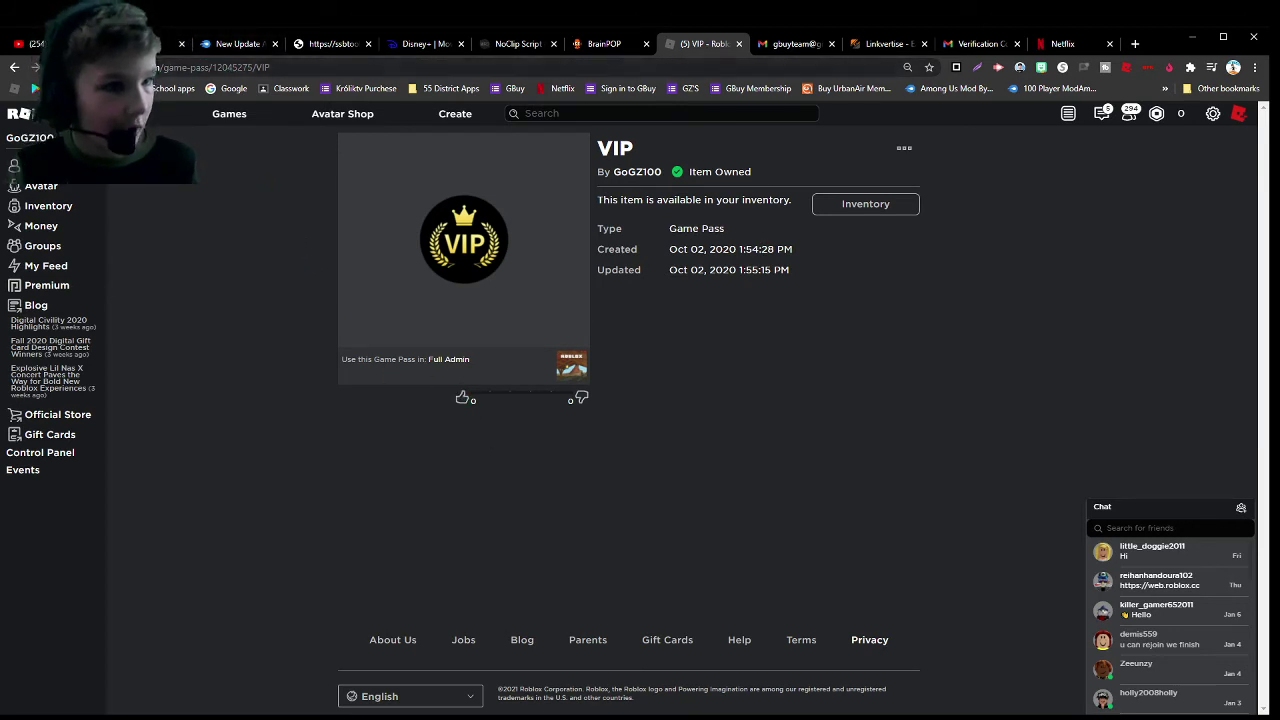
# Copy the VIP game pass ID 12045275 from its Roblox page address in the browser and paste it into the PromptGamePassPurchase call in Roblox Studio
pyautogui.click(238, 67)
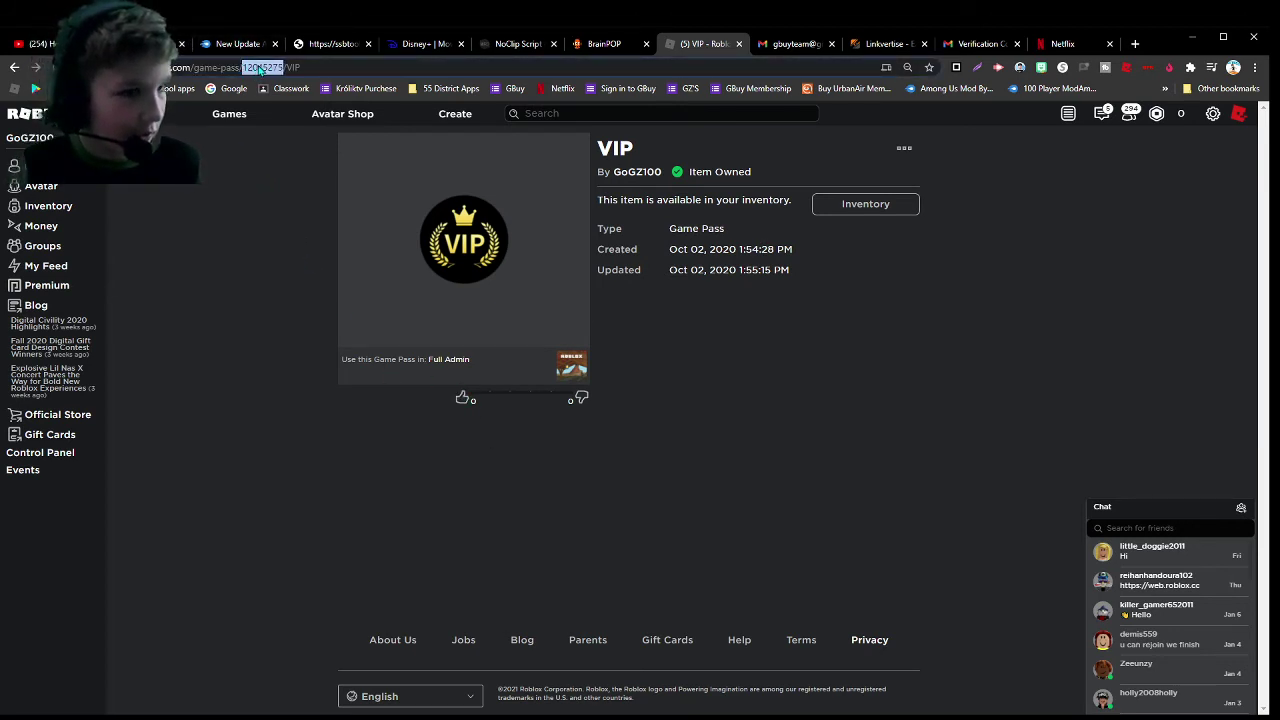
pyautogui.doubleClick(264, 68)
pyautogui.hotkey('ctrl', 'c')
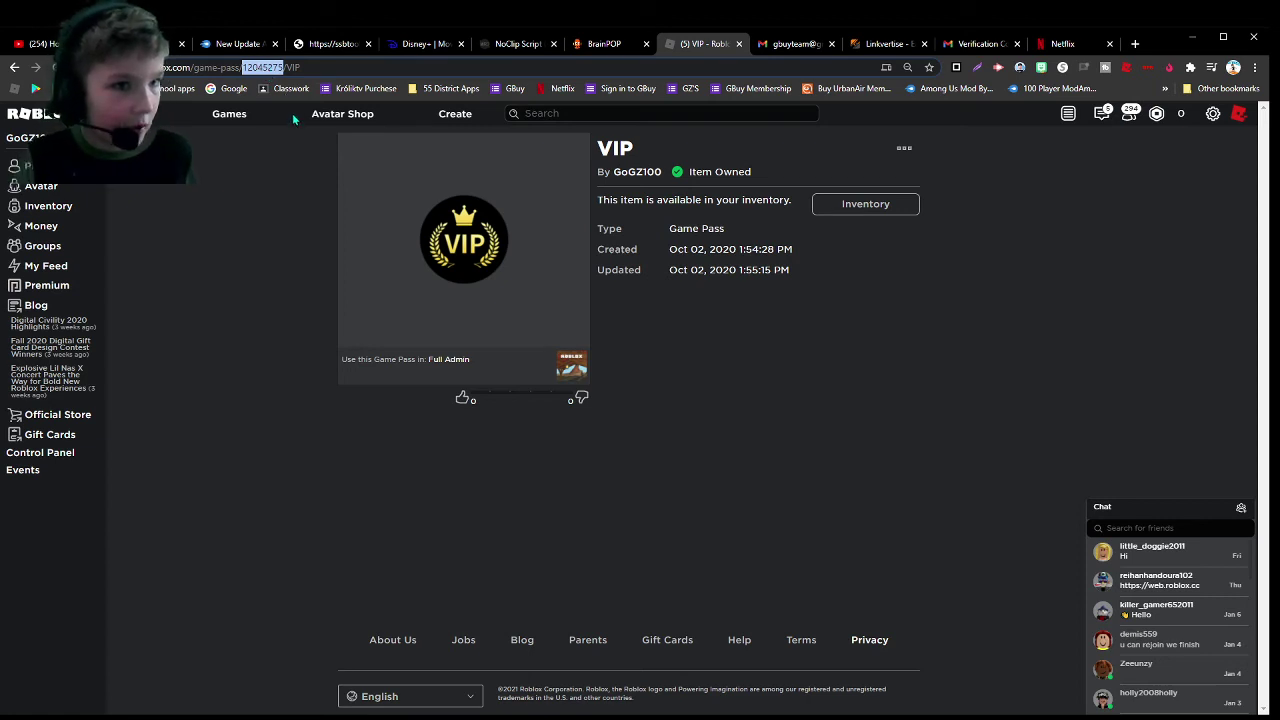
pyautogui.click(234, 205)
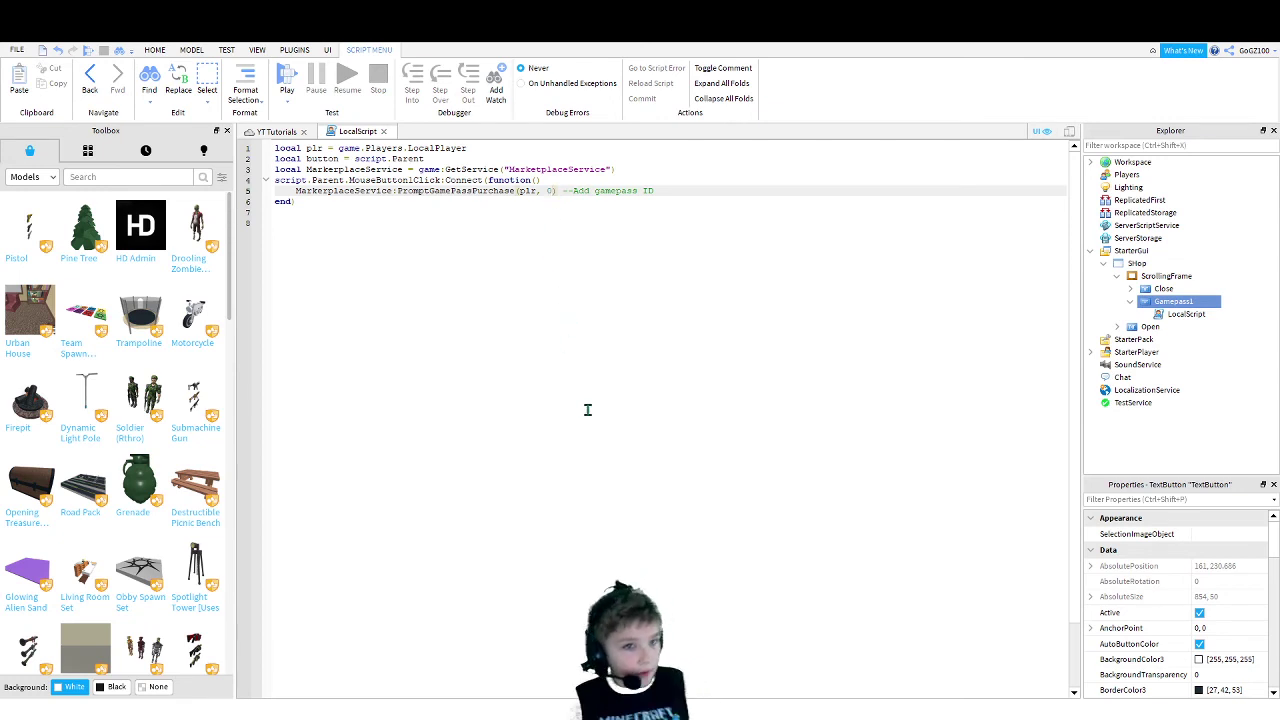
pyautogui.hotkey('ctrl', 'v')
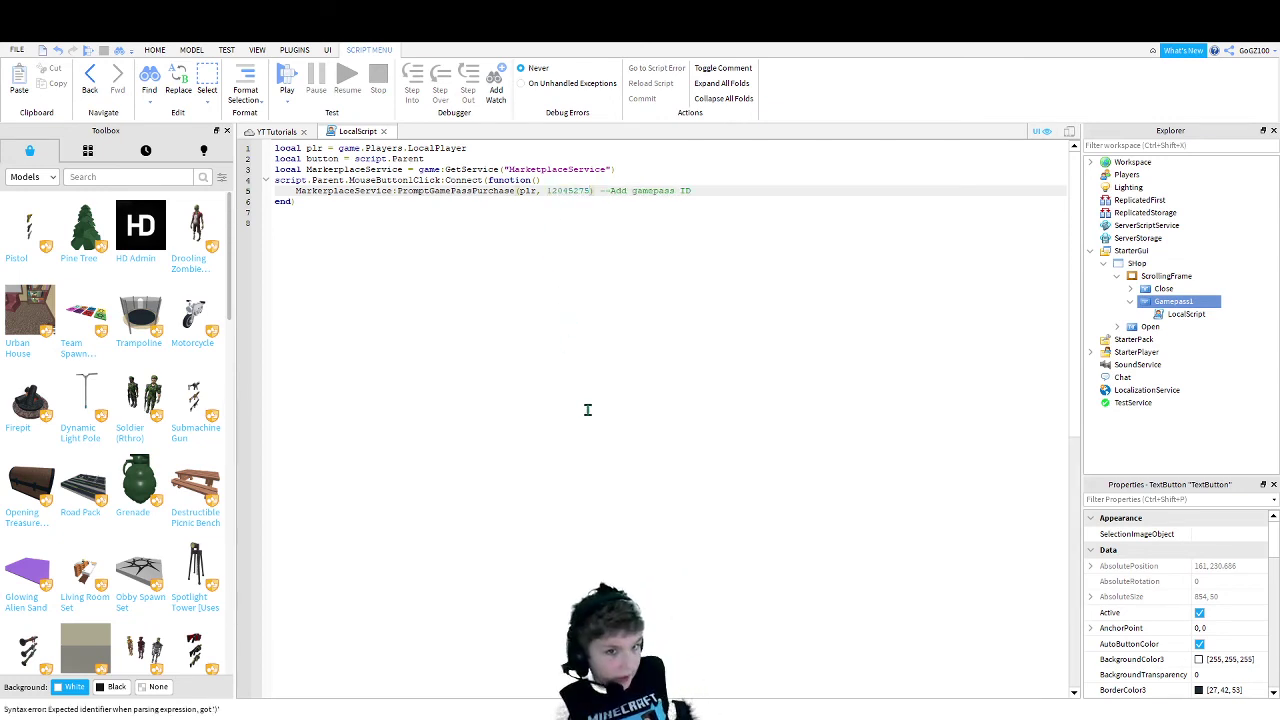
pyautogui.write(')')
pyautogui.click(317, 203)
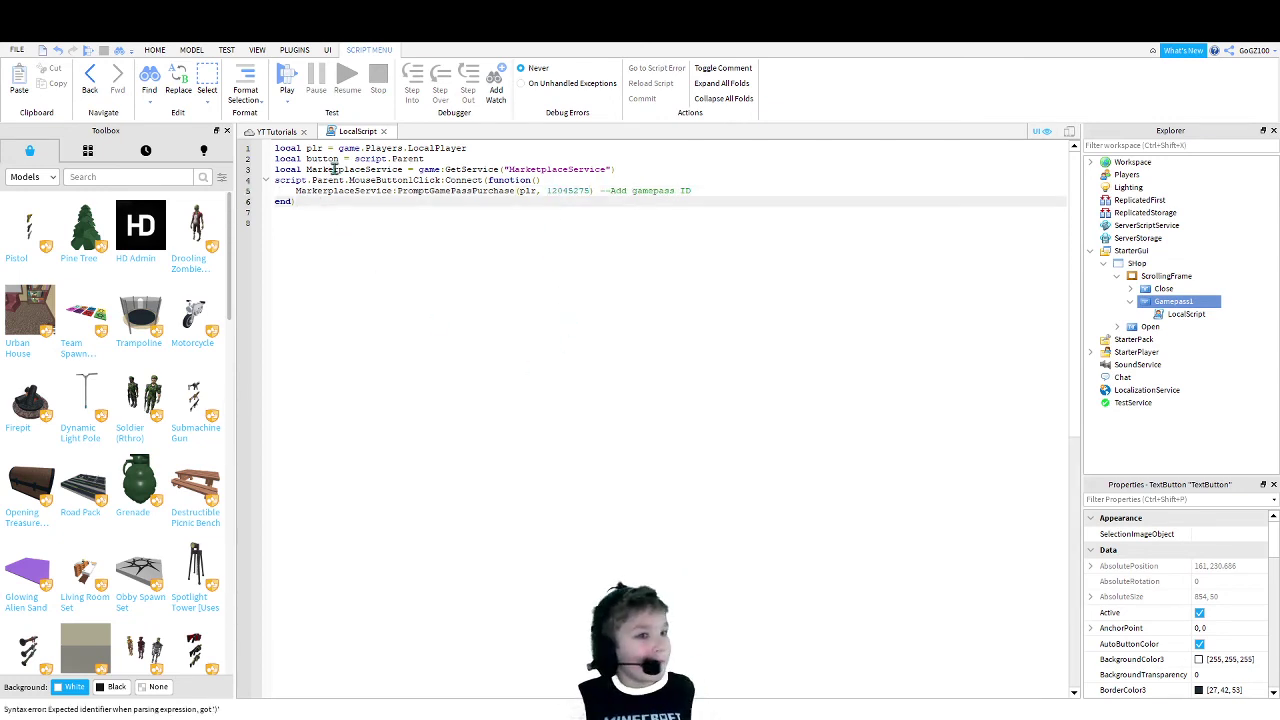
# Return to the YT Tutorials place view, turn off the ScrollingFrame's Visible property and deselect the frame
pyautogui.click(276, 131)
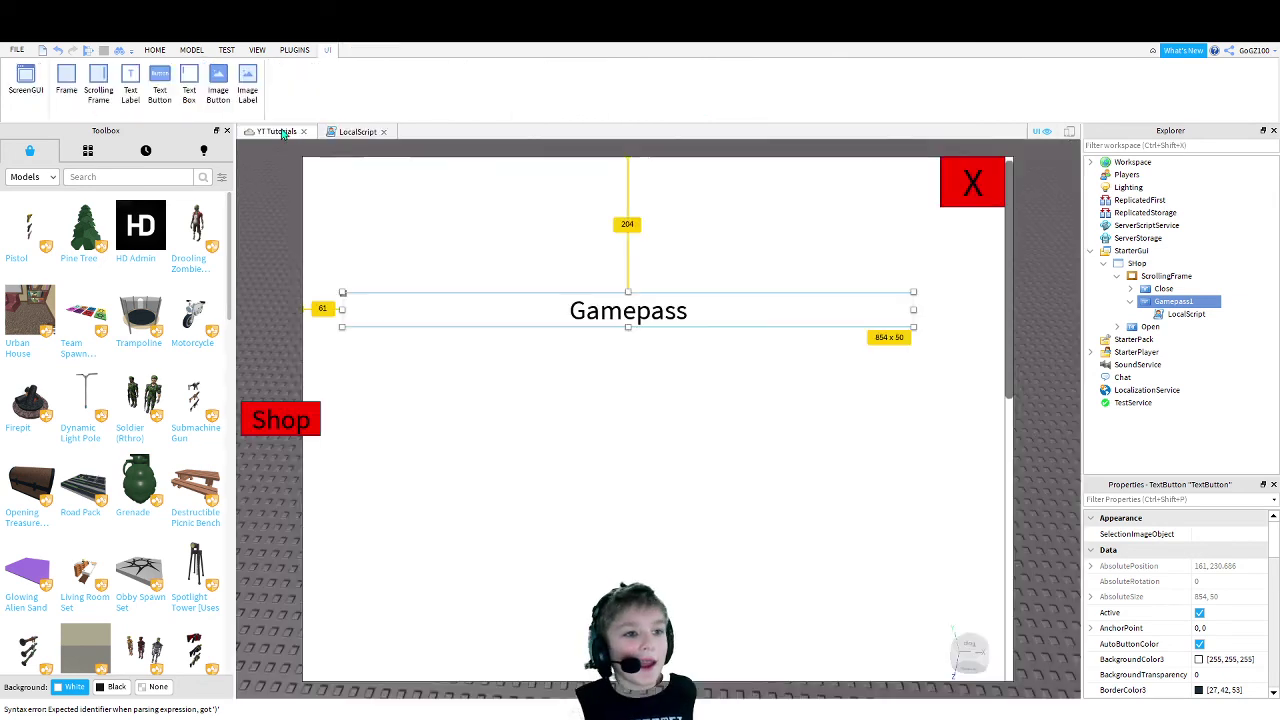
pyautogui.click(1131, 301)
pyautogui.click(1166, 276)
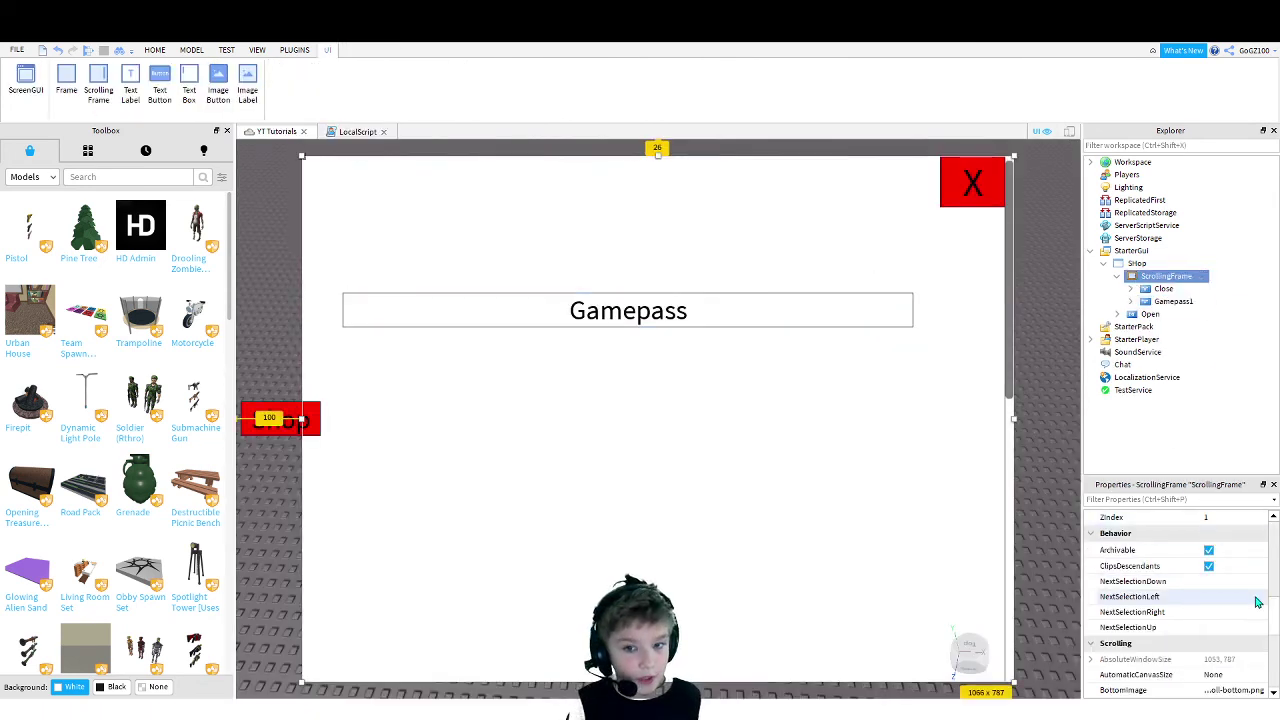
pyautogui.scroll(-2, 1256, 600)
pyautogui.scroll(3, 1256, 598)
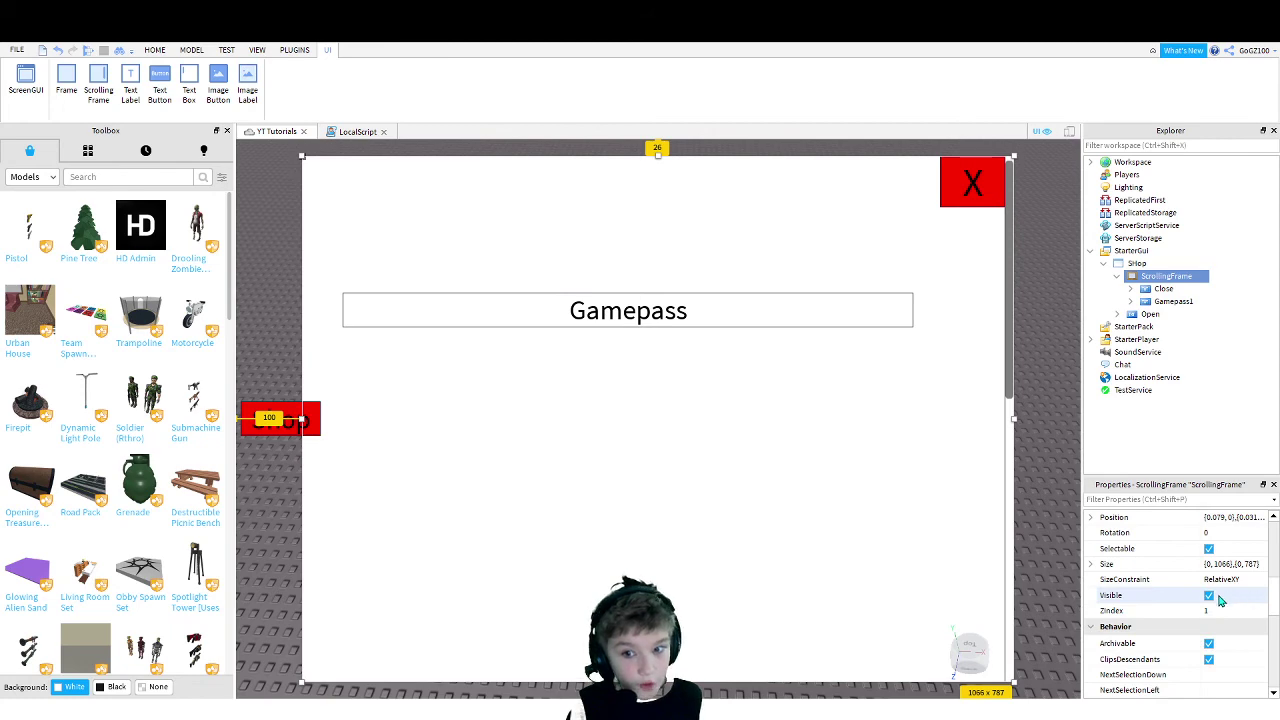
pyautogui.click(1209, 596)
pyautogui.click(1068, 468)
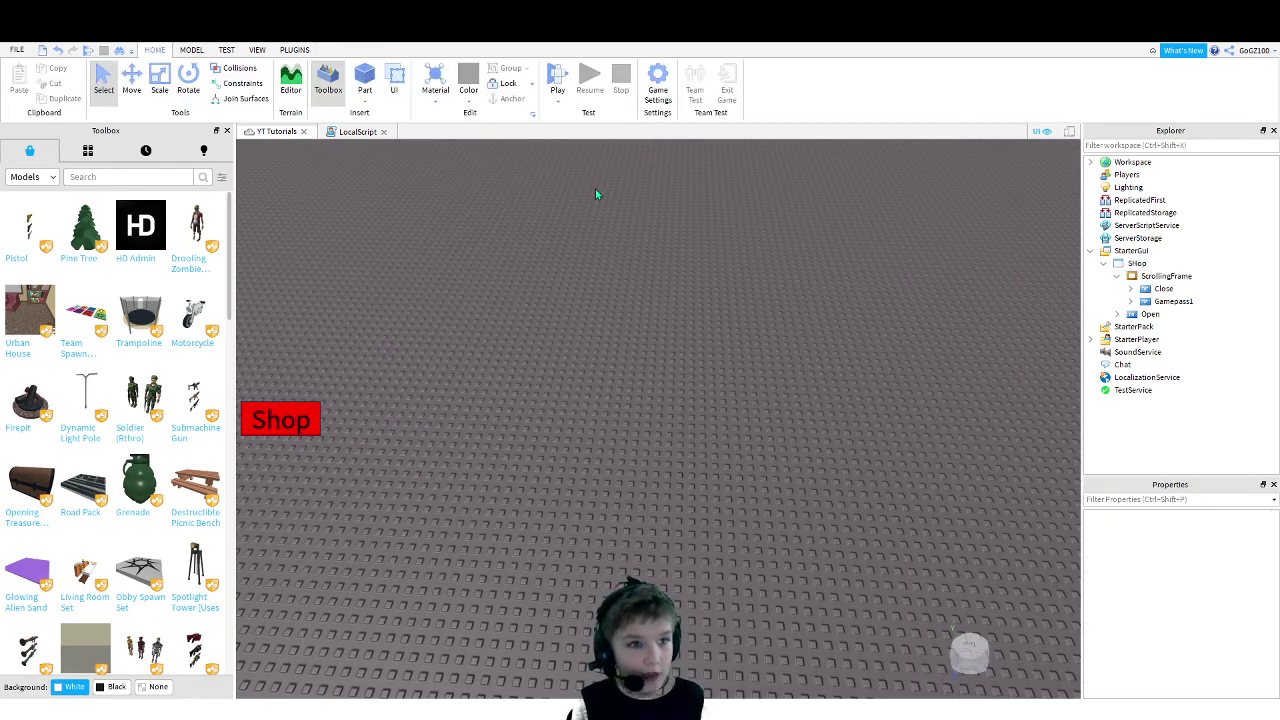
# Start a playtest, open the shop and test the Gamepass button twice, dismissing the purchase dialog each time
pyautogui.click(558, 72)
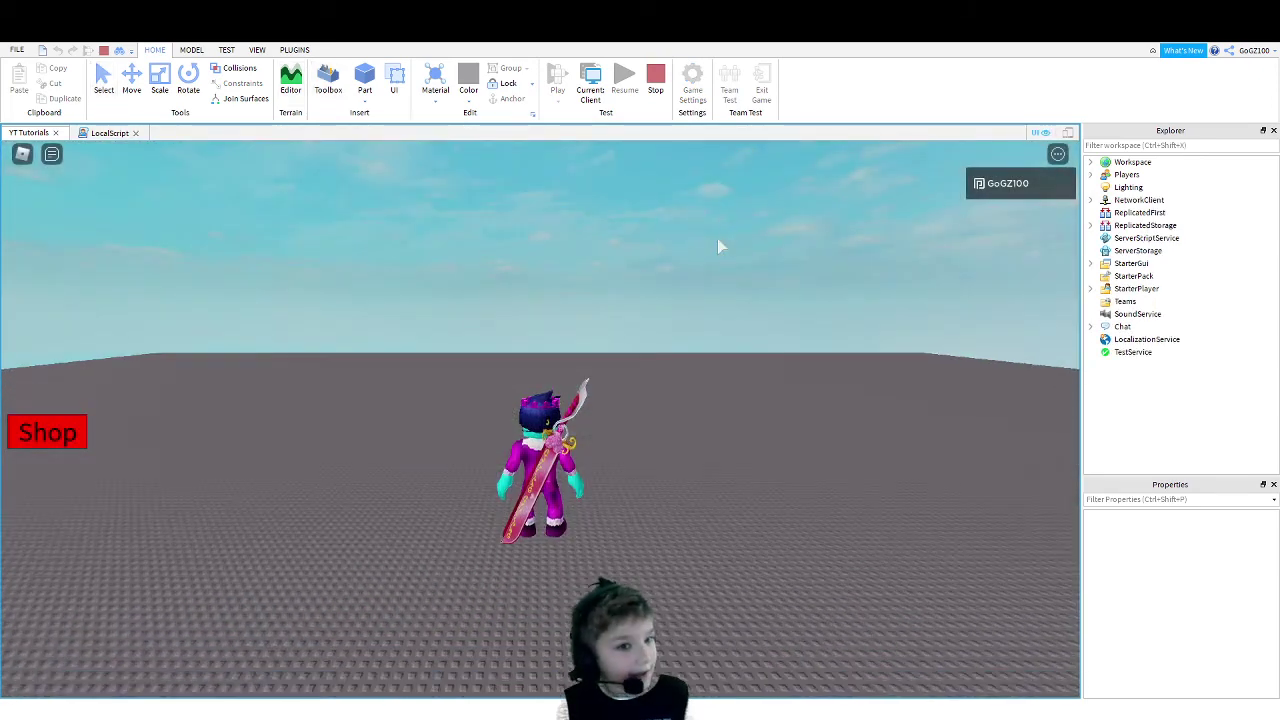
pyautogui.click(47, 432)
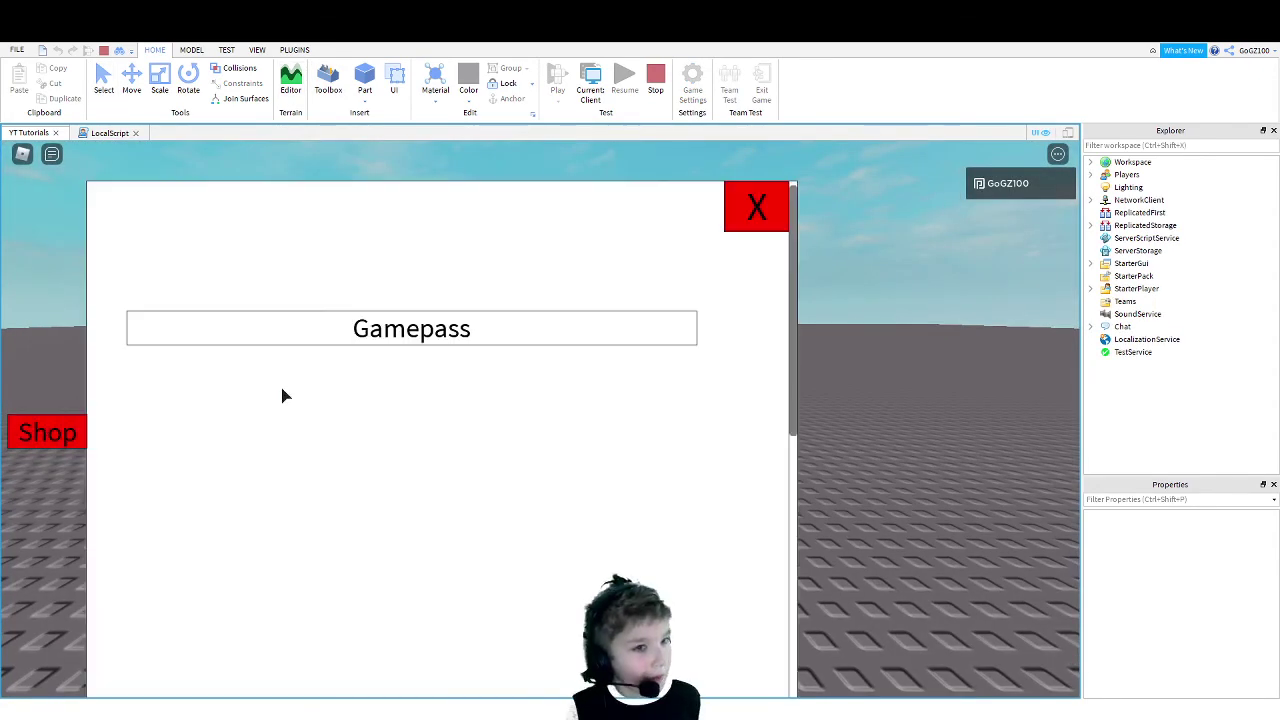
pyautogui.click(390, 340)
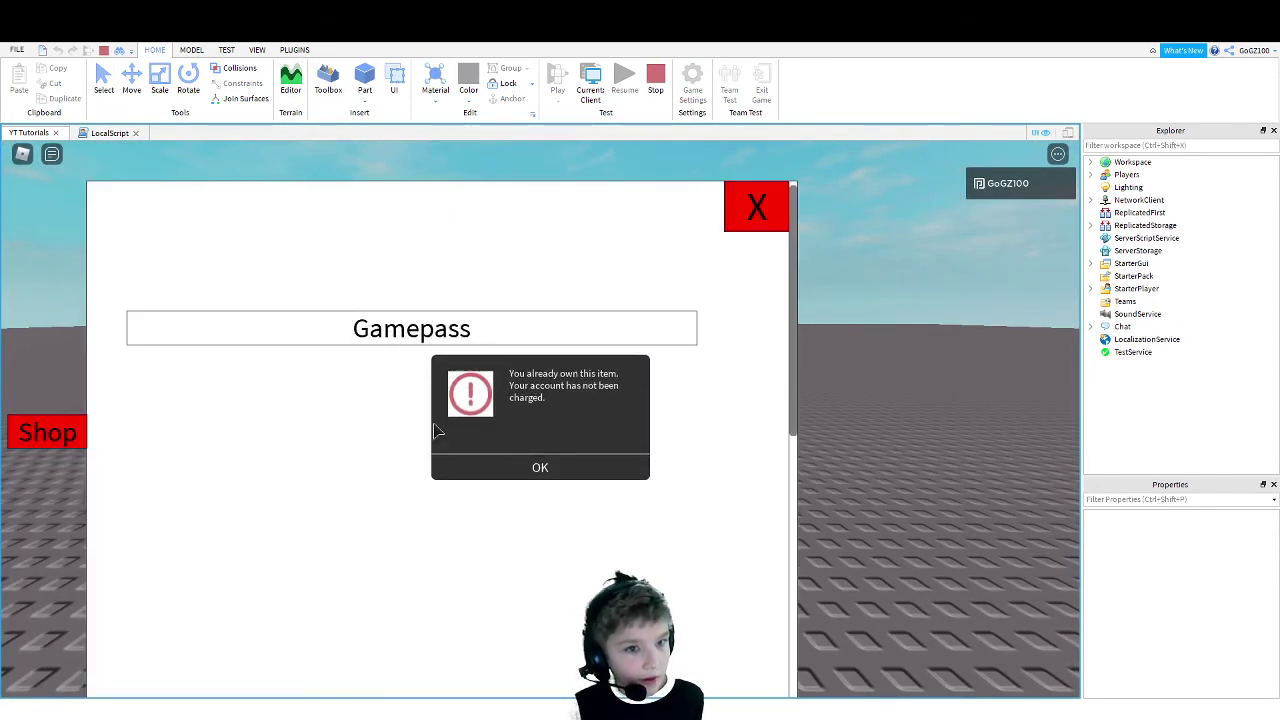
pyautogui.click(540, 476)
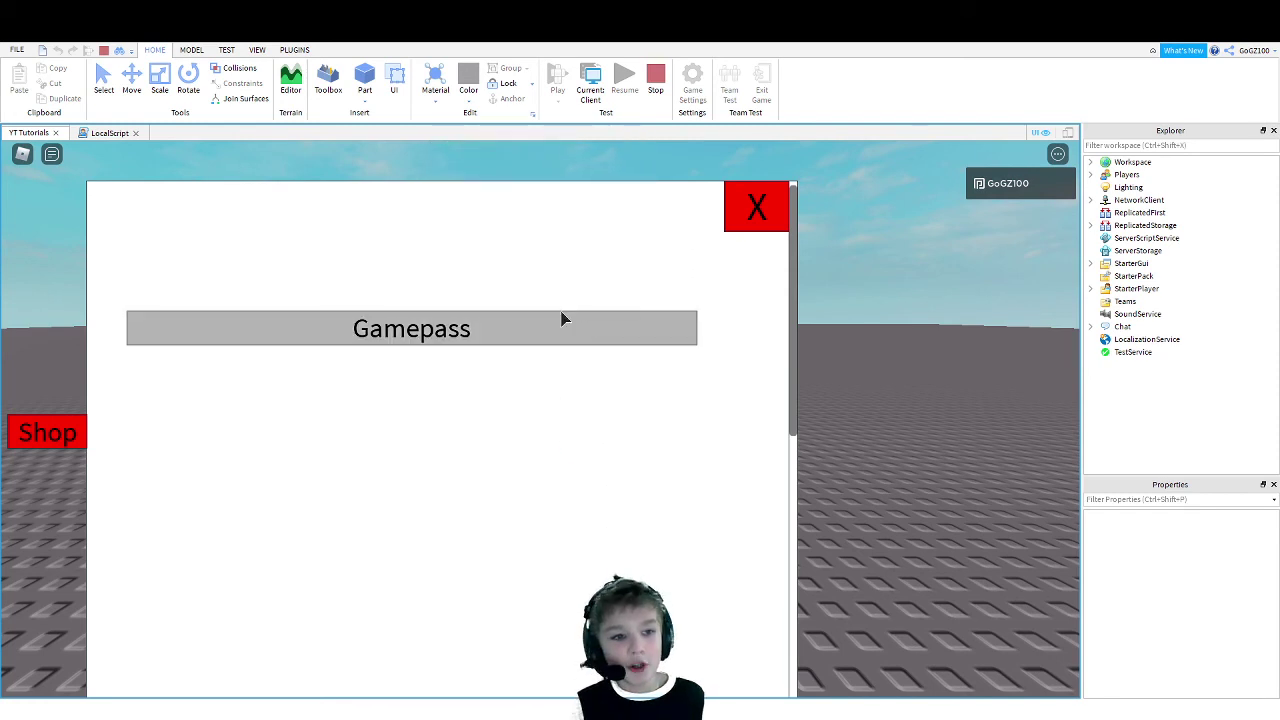
pyautogui.click(558, 324)
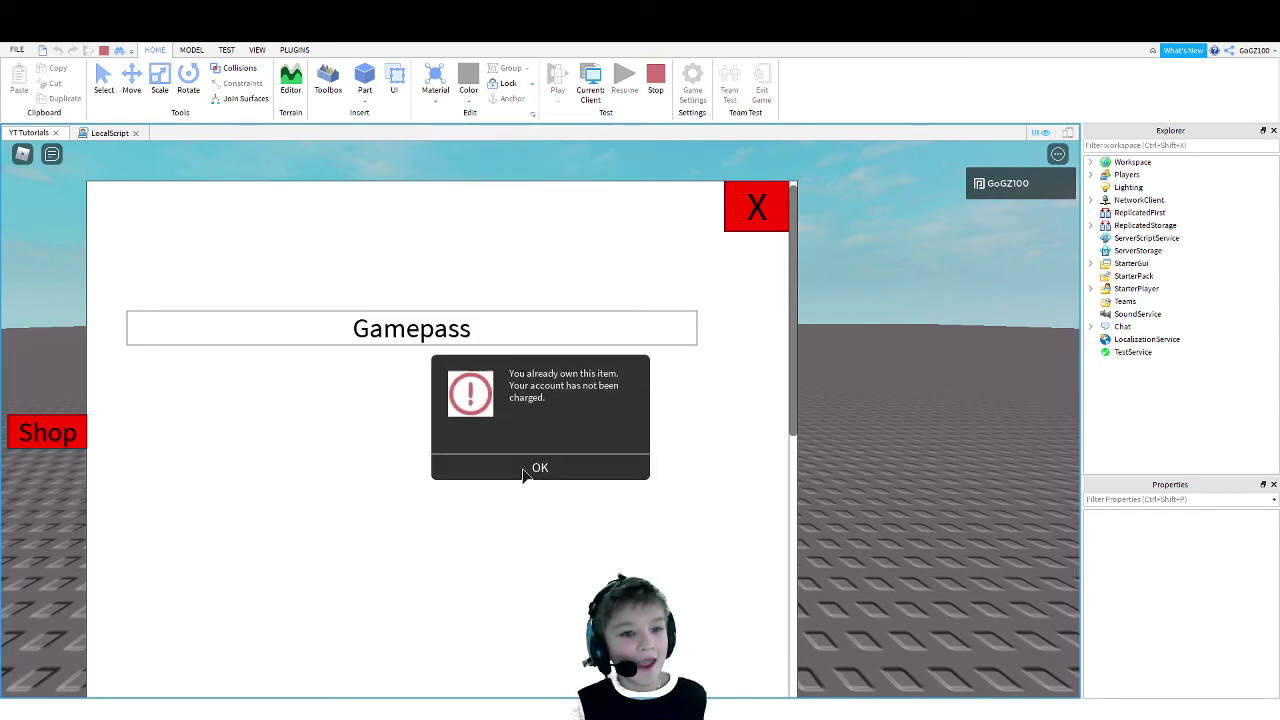
pyautogui.click(528, 466)
# Close the shop with its X button and end the playtest
pyautogui.click(747, 188)
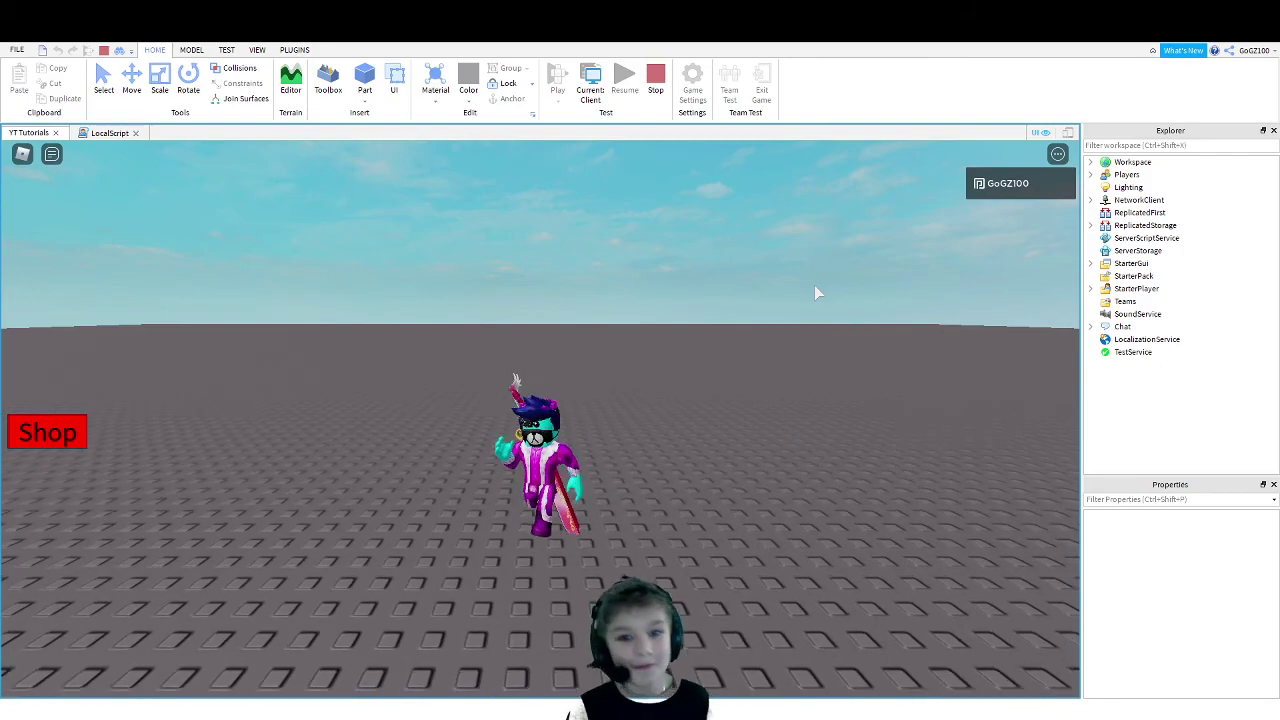
pyautogui.press('w')
pyautogui.press('s')
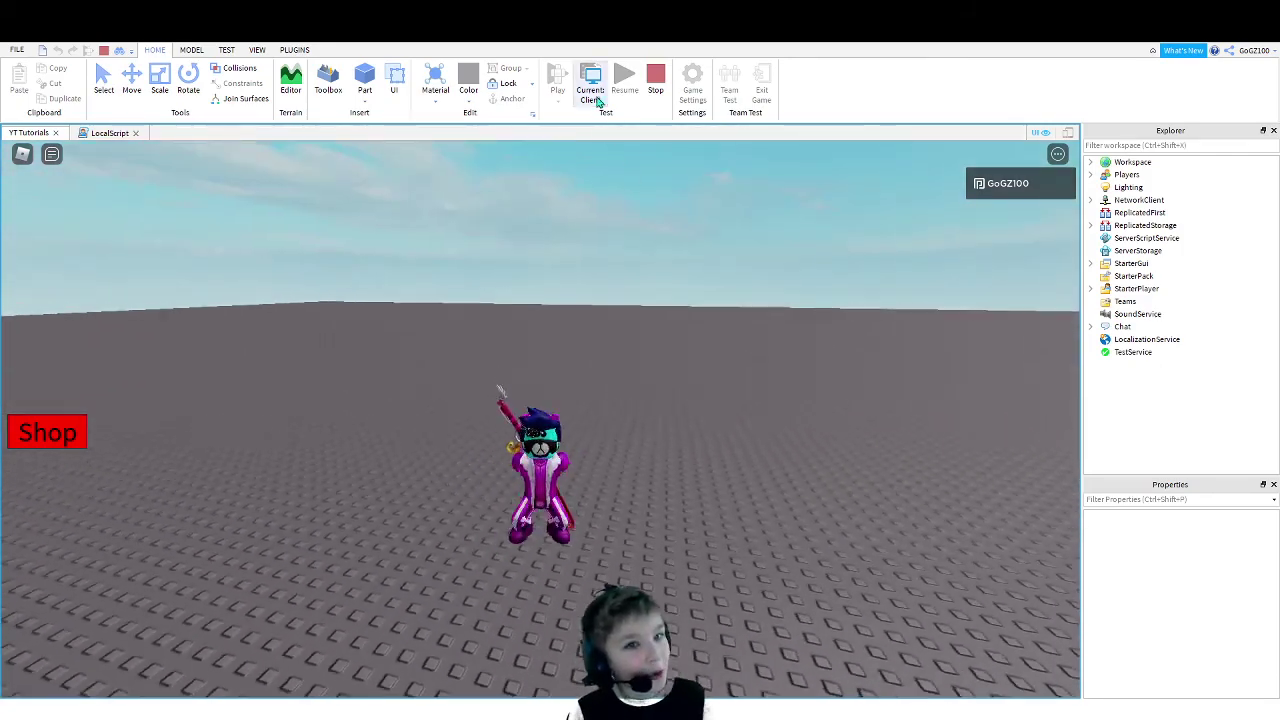
pyautogui.click(656, 80)
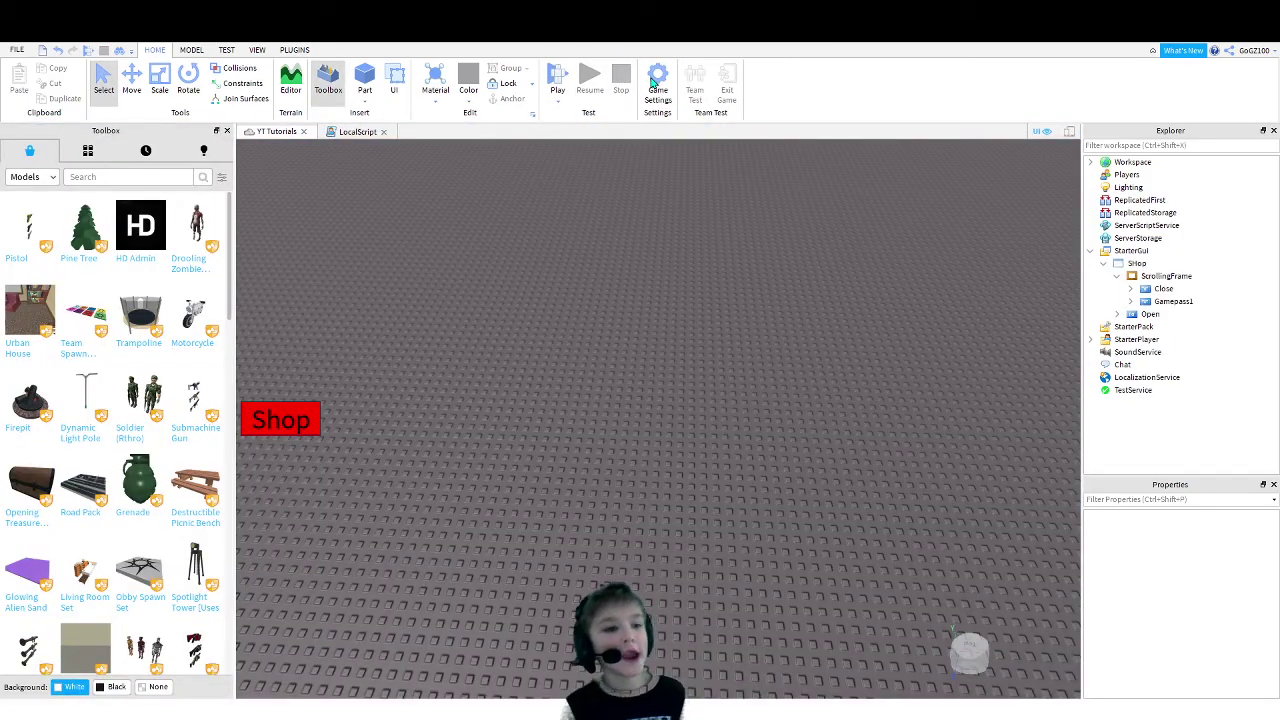